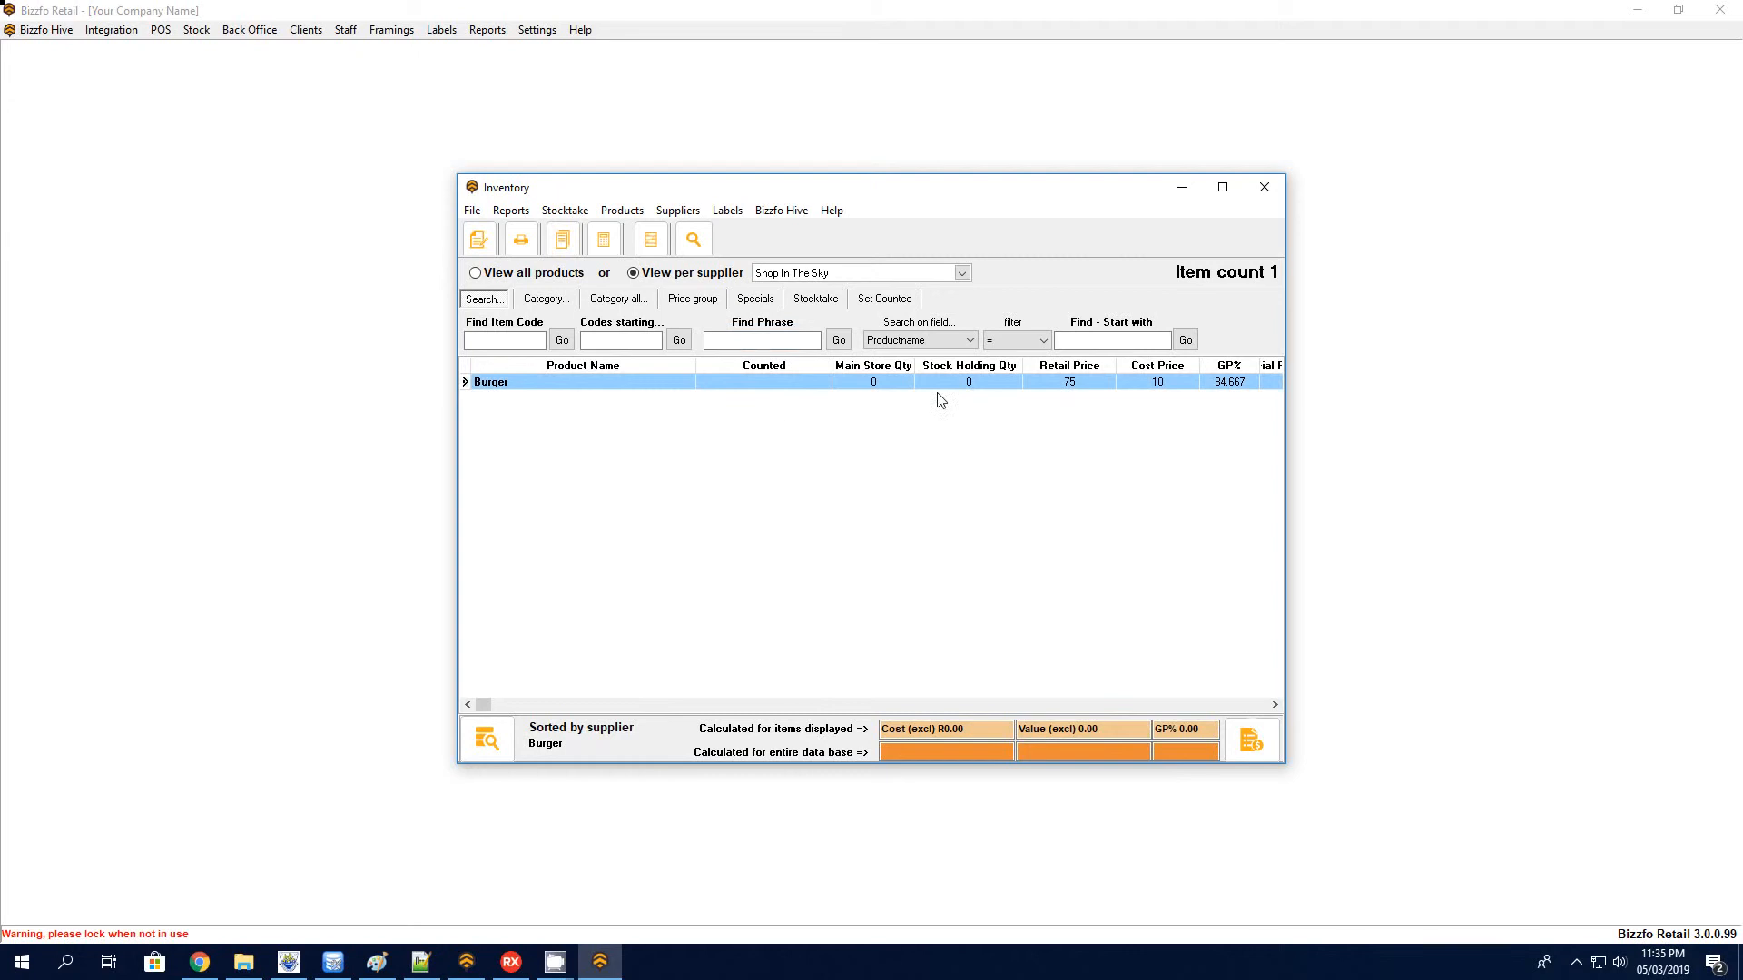
Step: List all products in the stocktake view and create a new default-named stock adjustment list for setting Burger's quantity
{"action": "left_click", "coordinate": [533, 273]}
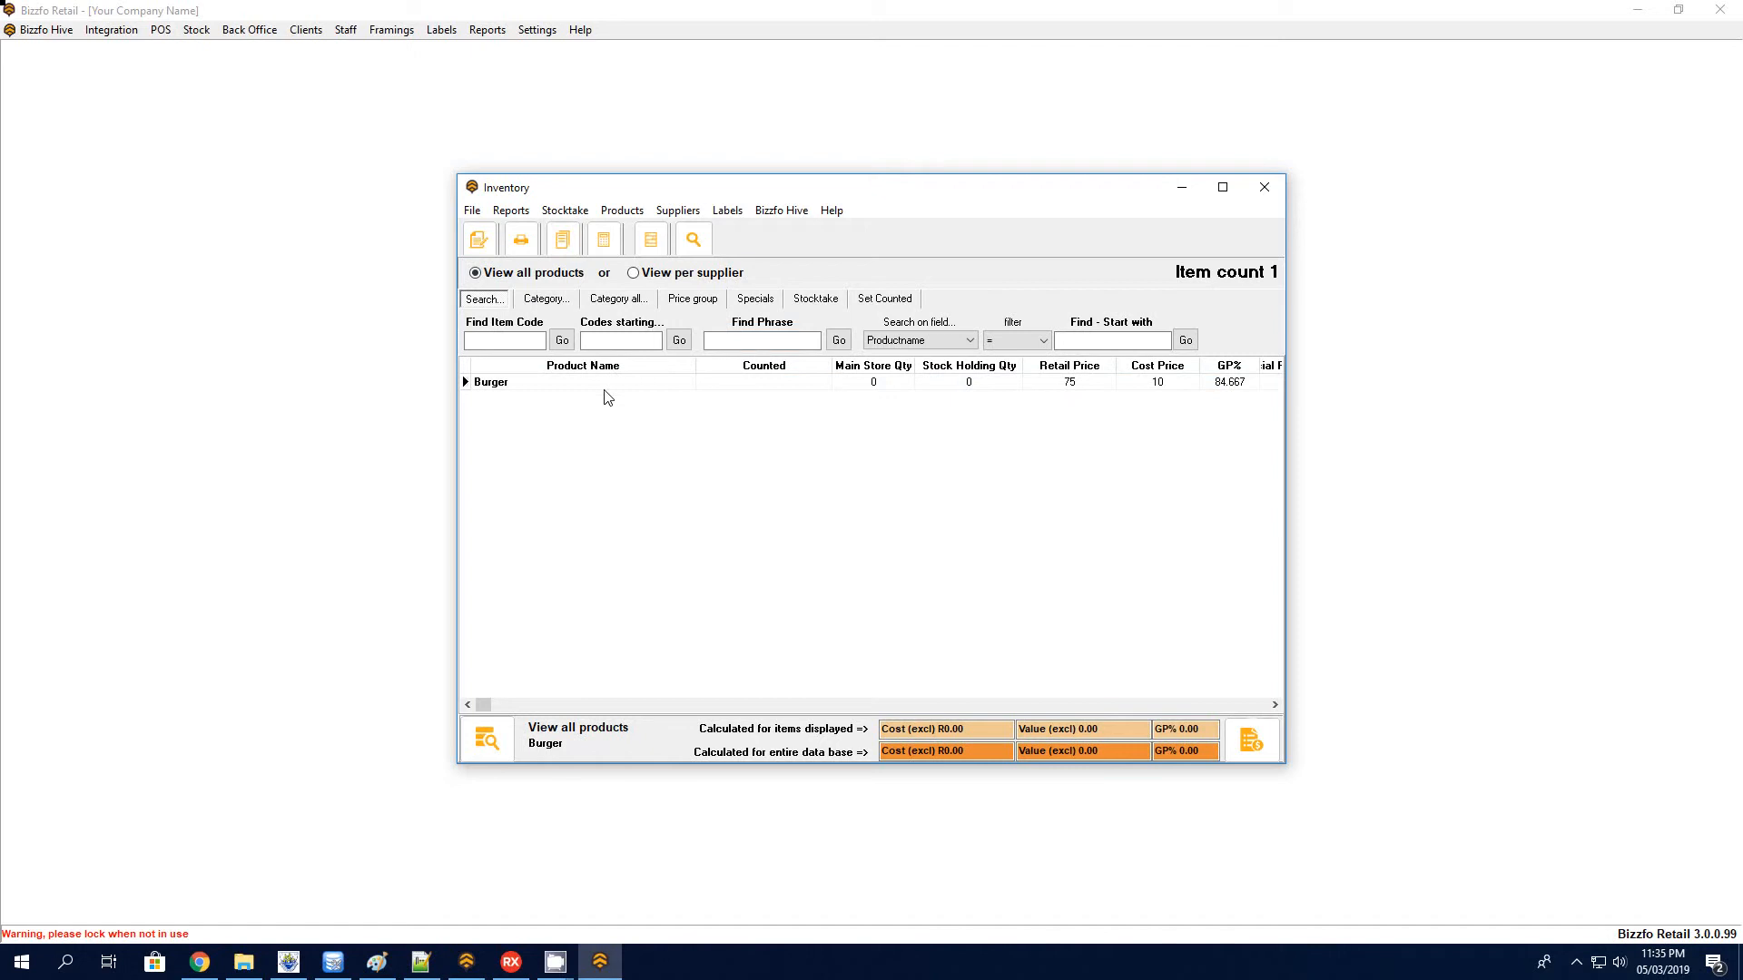
{"action": "left_click", "coordinate": [816, 301]}
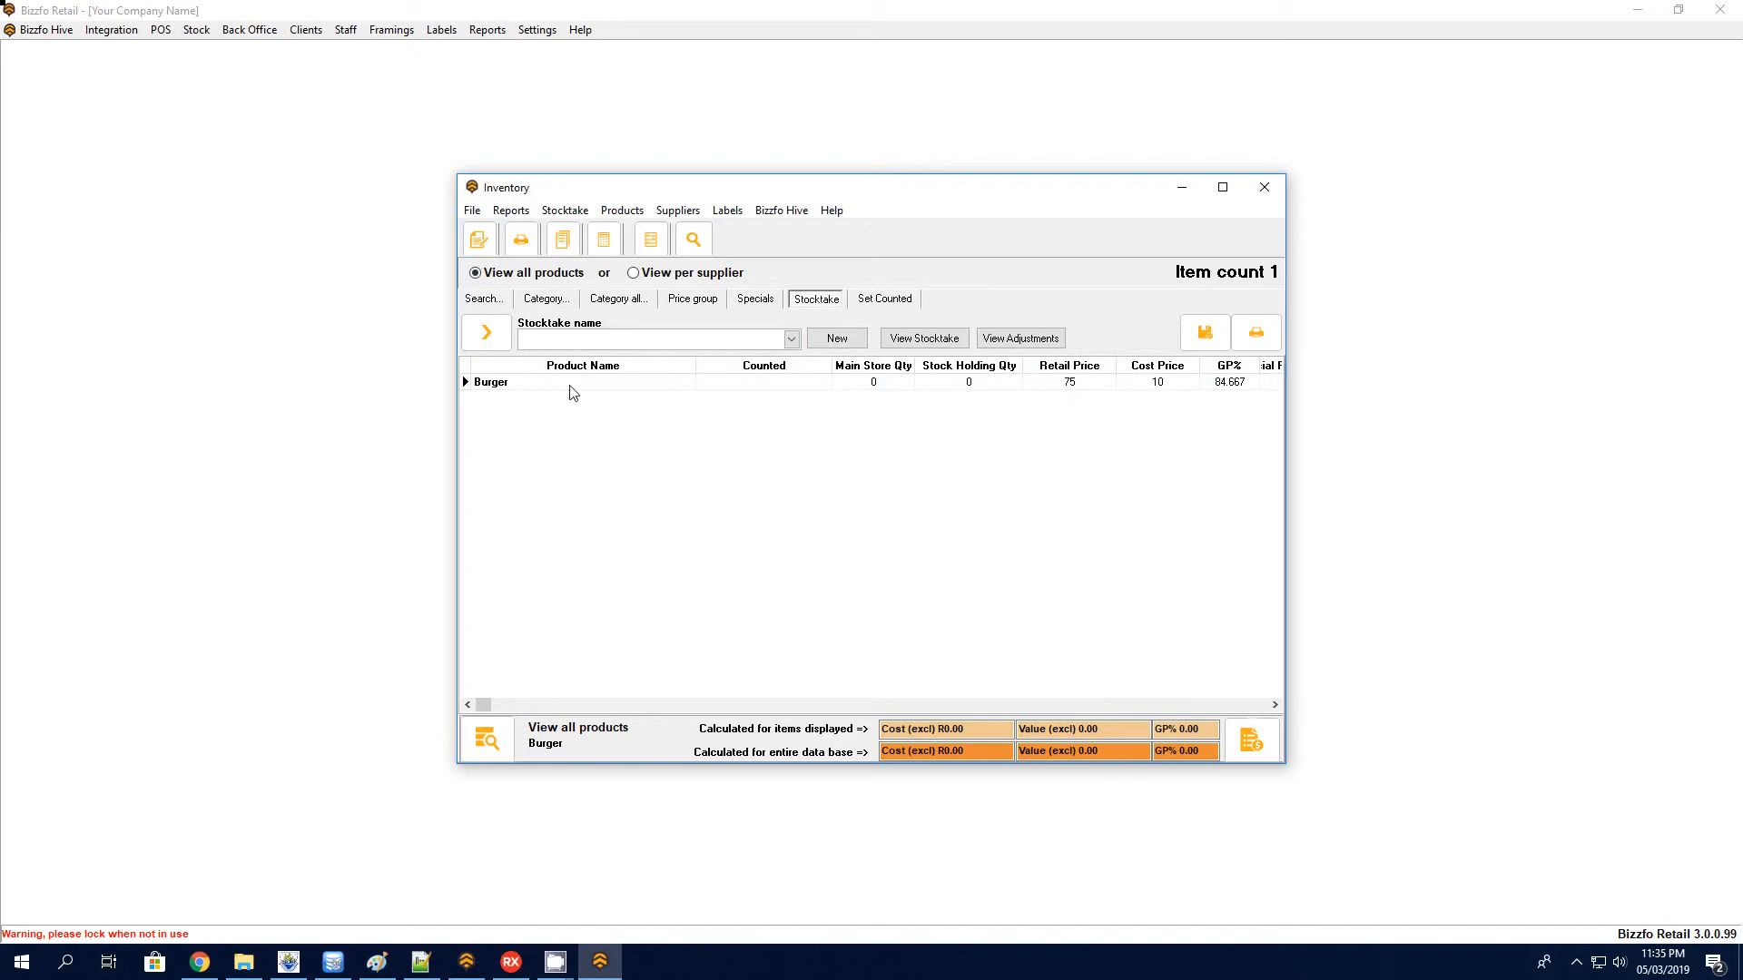
{"action": "right_click", "coordinate": [534, 389]}
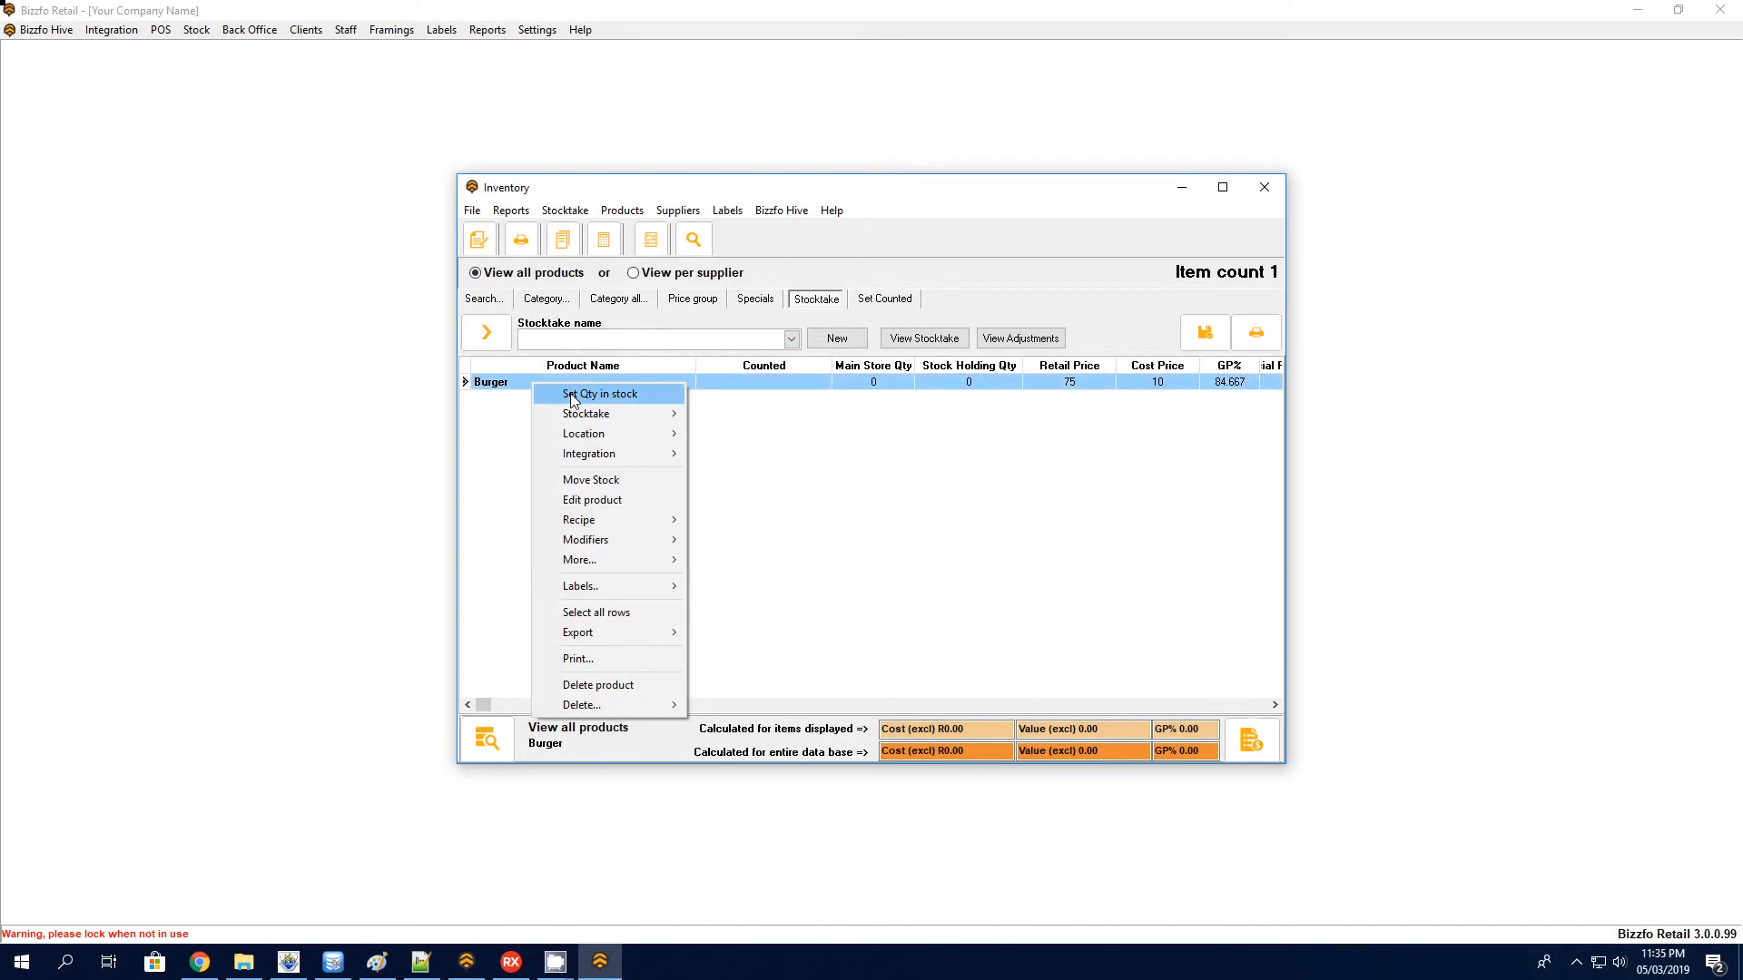
{"action": "left_click", "coordinate": [573, 395]}
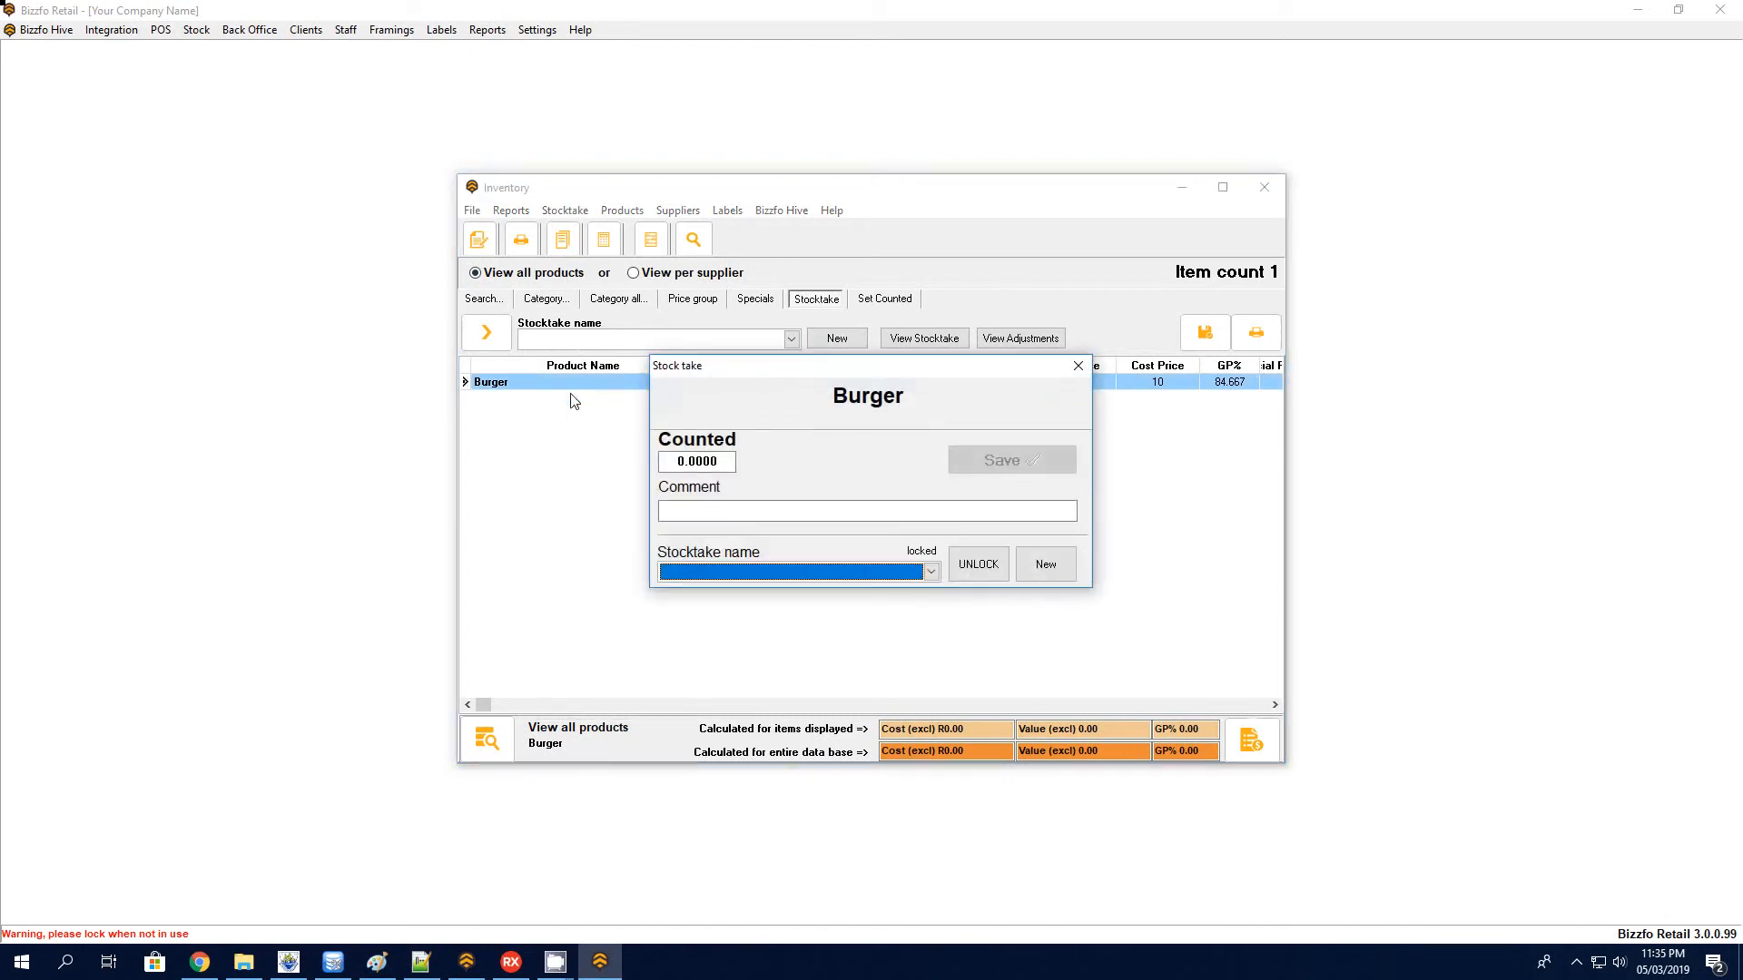
{"action": "left_click", "coordinate": [697, 571]}
{"action": "left_click", "coordinate": [704, 572]}
{"action": "left_click", "coordinate": [1048, 576]}
{"action": "left_click", "coordinate": [914, 499]}
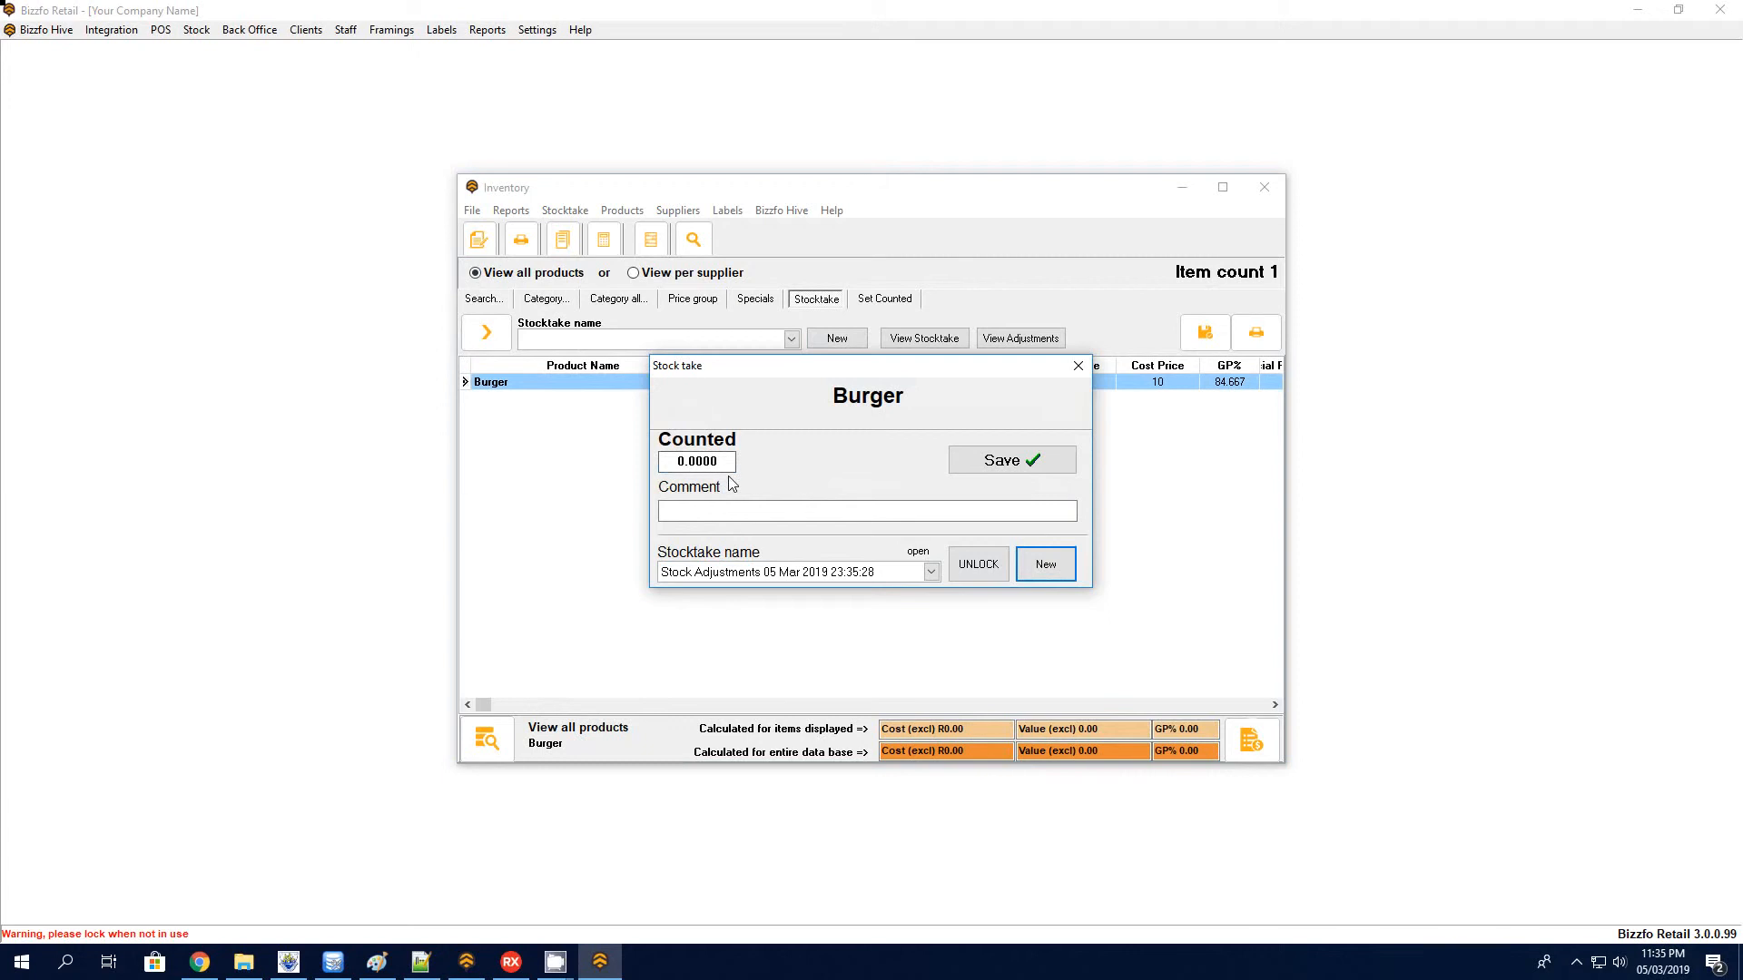
Step: Set Burger's counted quantity to 10 and save the count
{"action": "left_click", "coordinate": [717, 465]}
{"action": "type", "text": "10"}
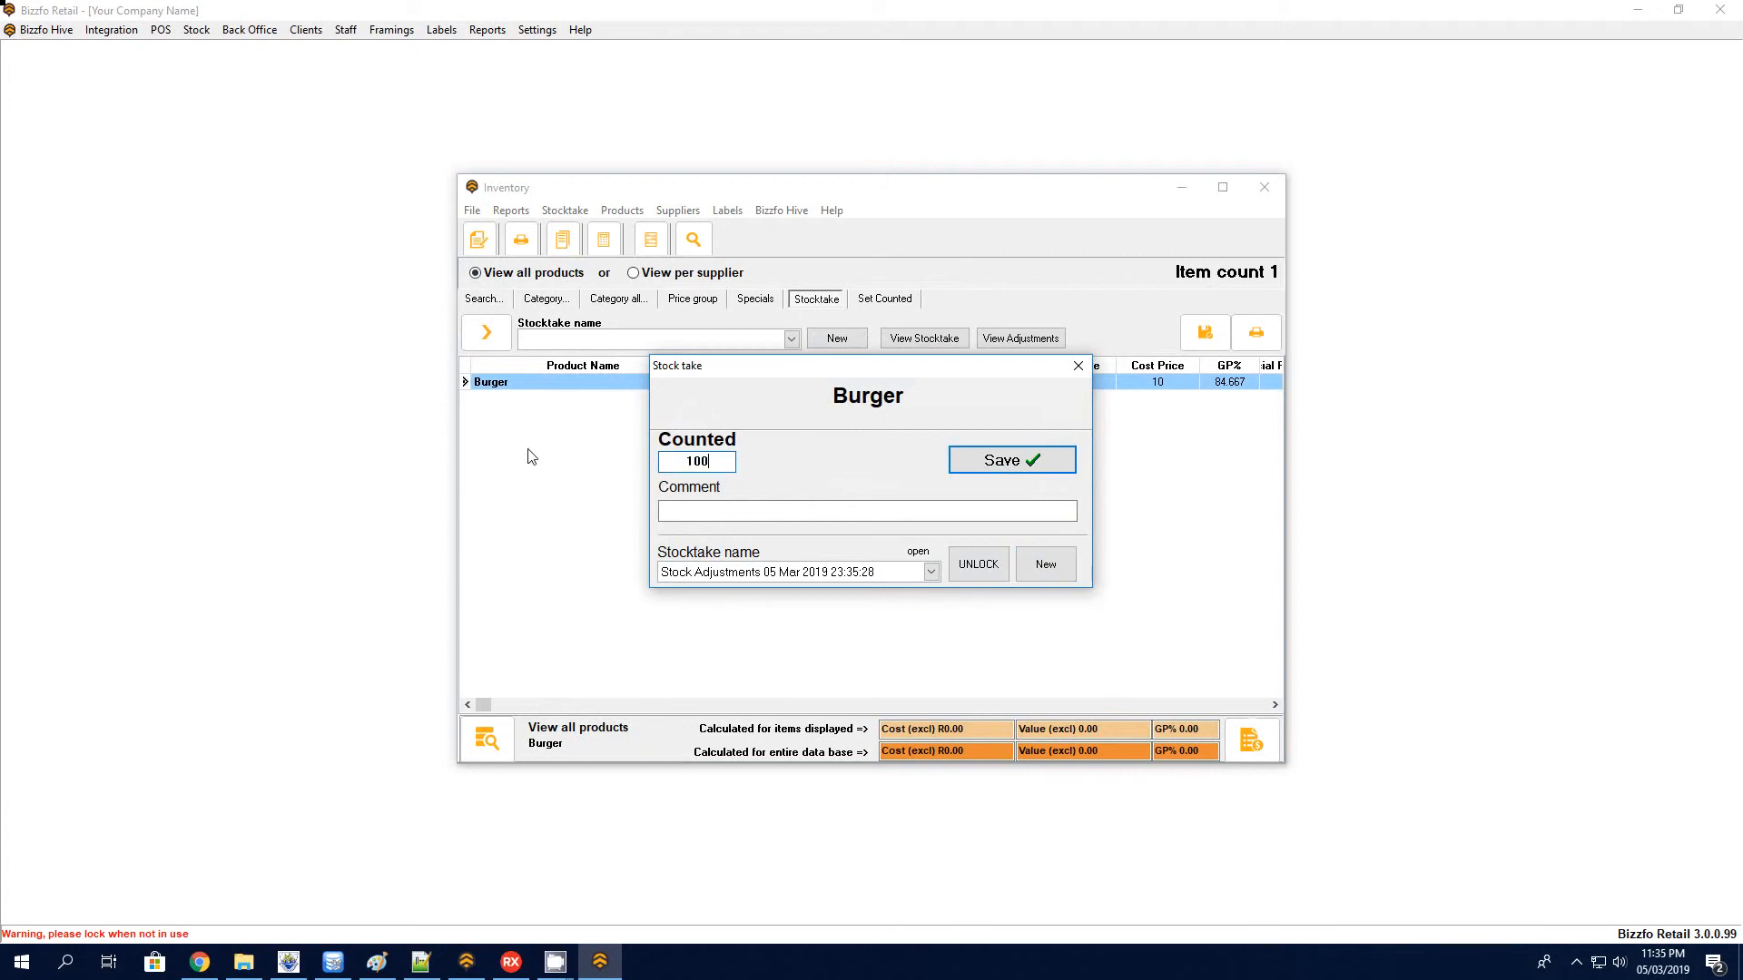
{"action": "left_click", "coordinate": [1042, 460]}
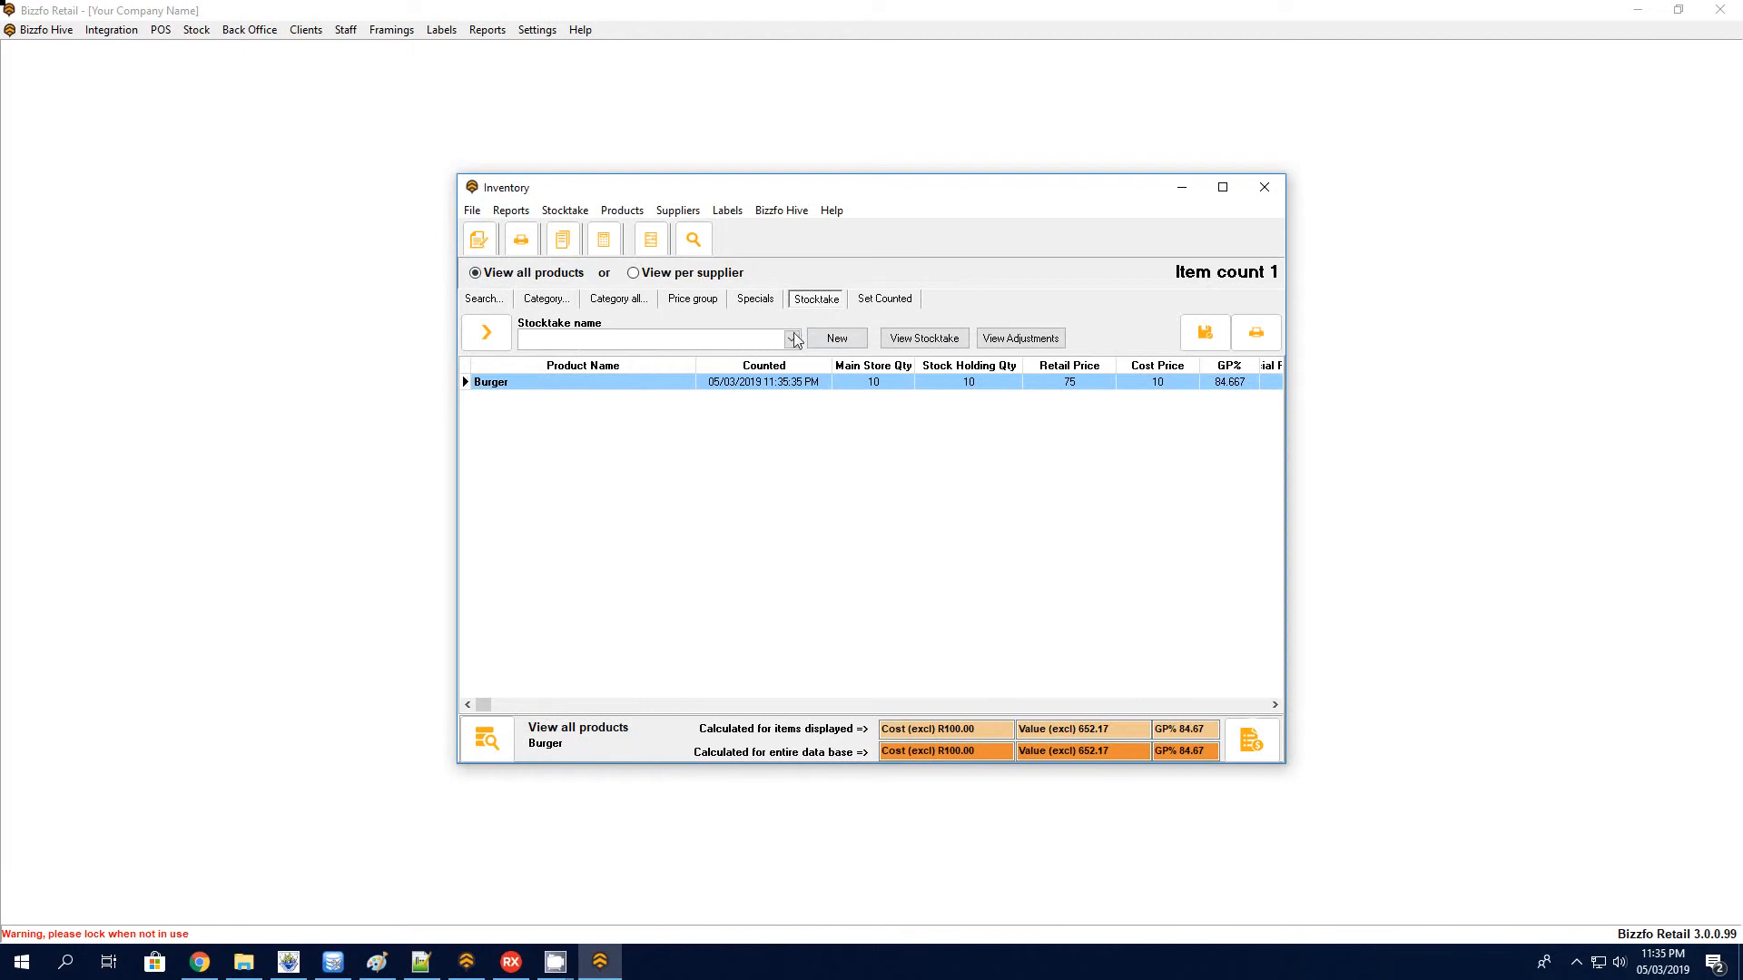
Step: Review the adjustments filtered by "Stock Adjustments 05 Mar 2019 23:35:28" and preview their stock audit trail report
{"action": "left_click", "coordinate": [1002, 345]}
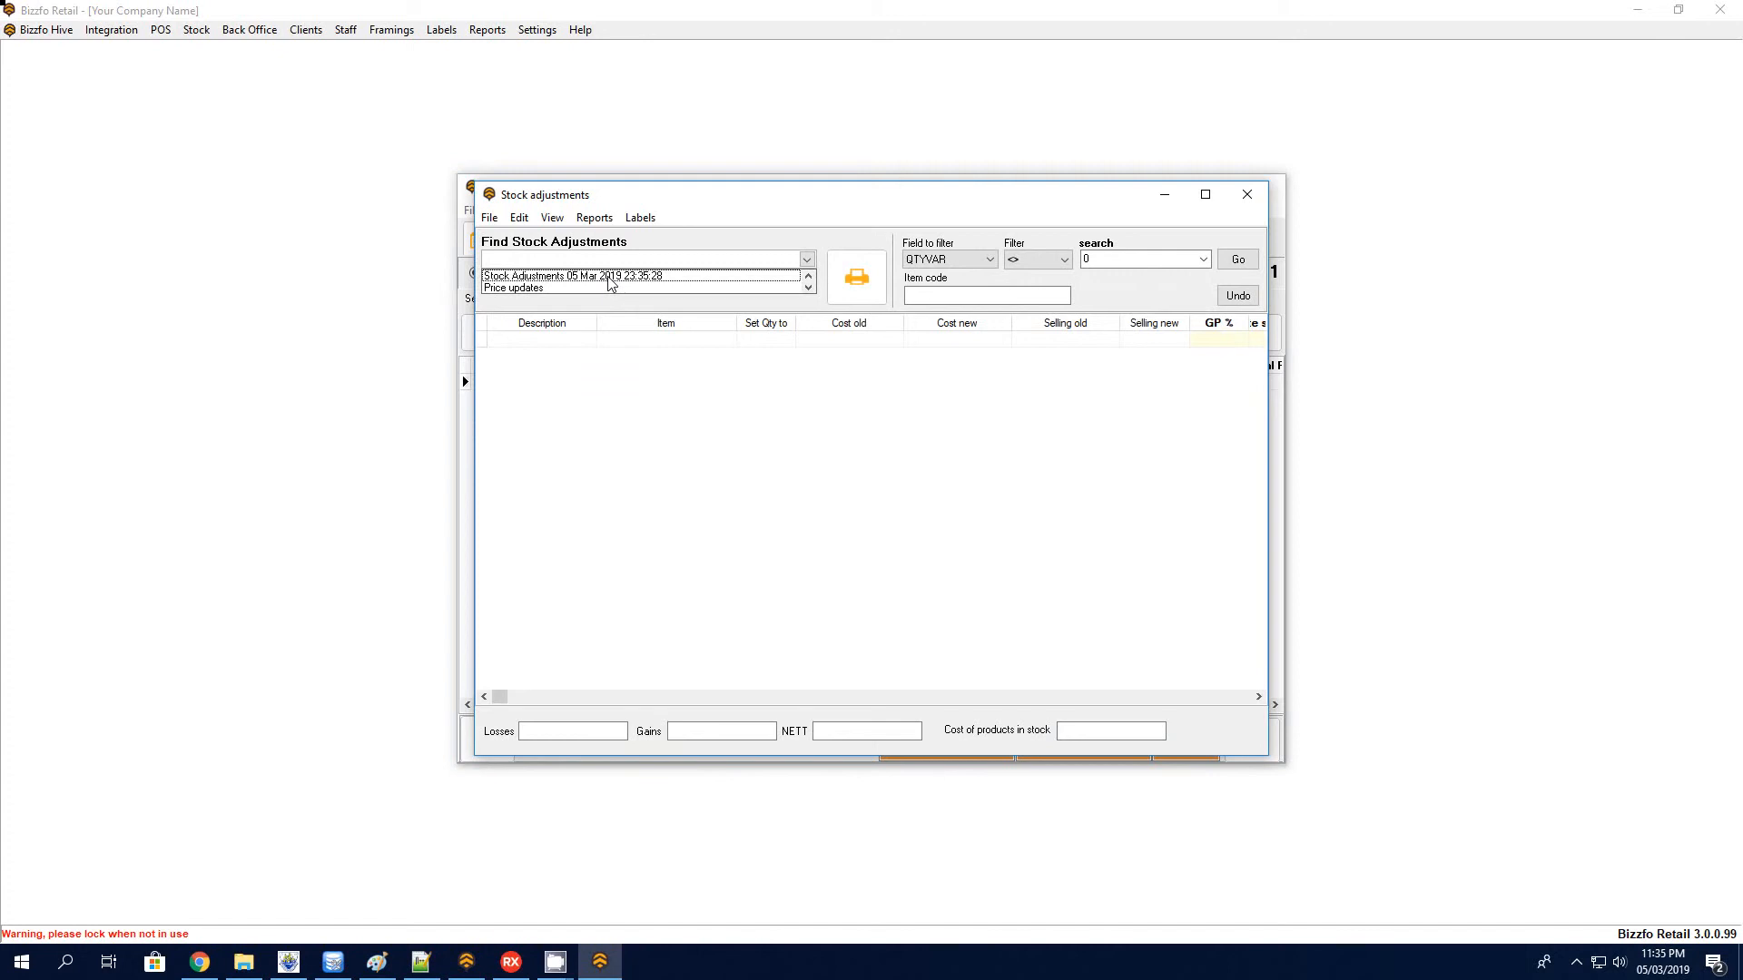
{"action": "left_click", "coordinate": [611, 277]}
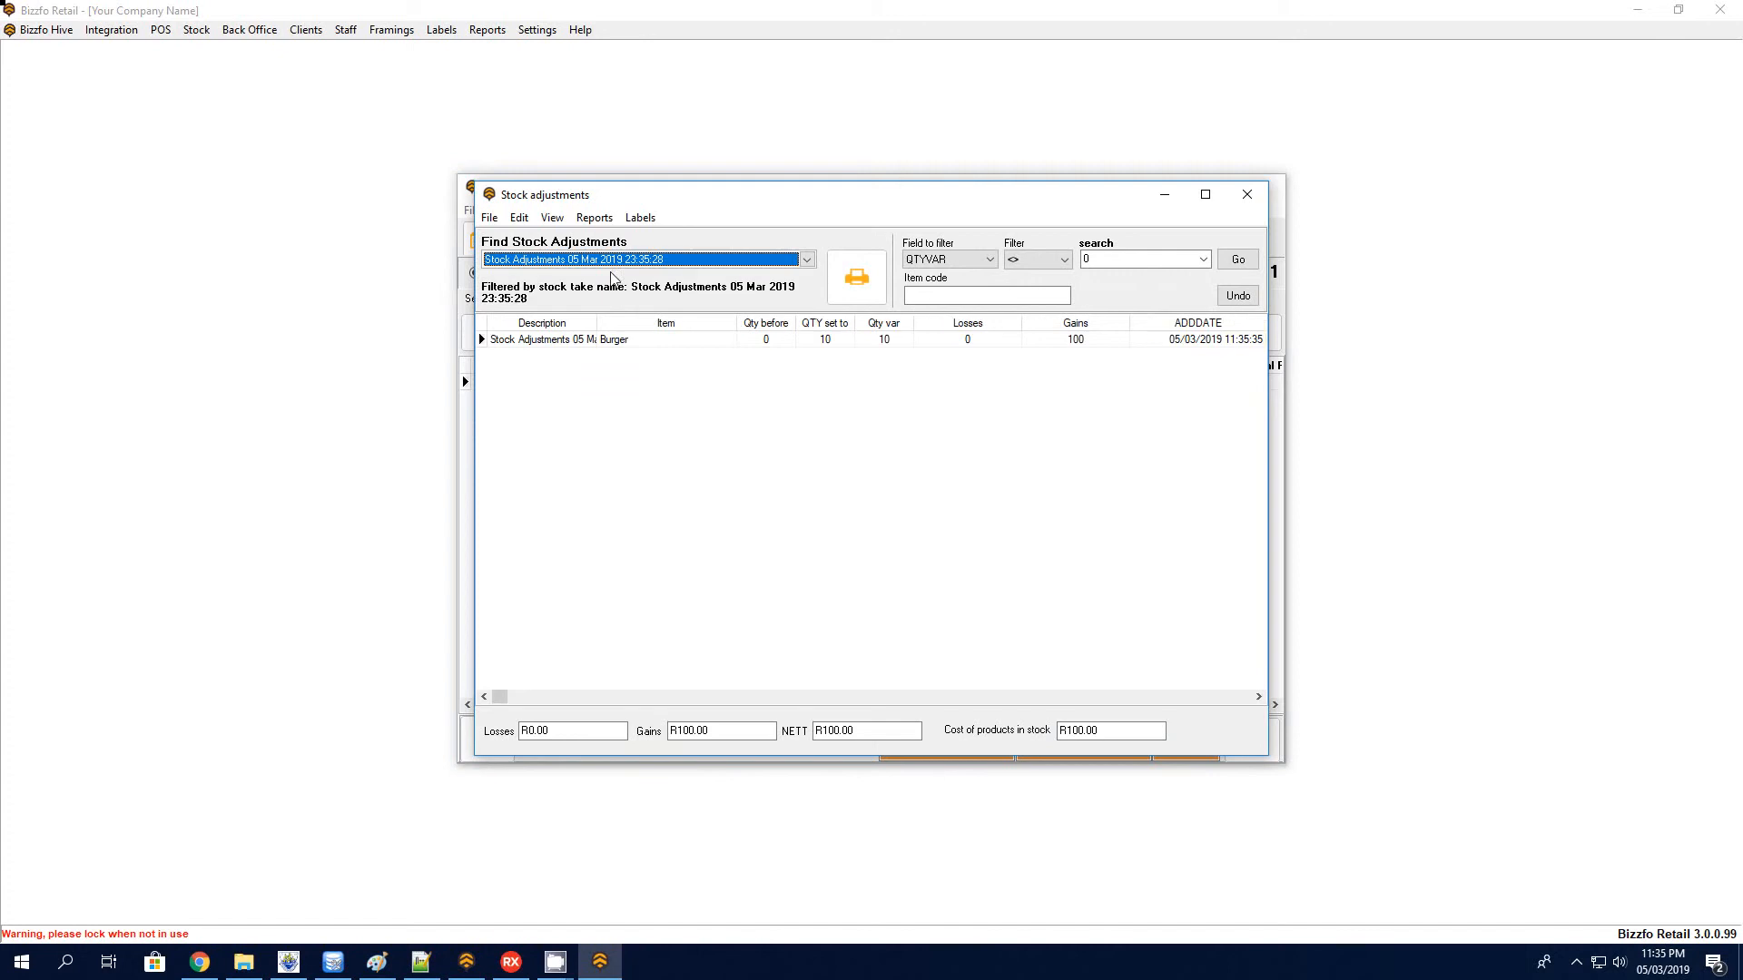
{"action": "left_click", "coordinate": [733, 727]}
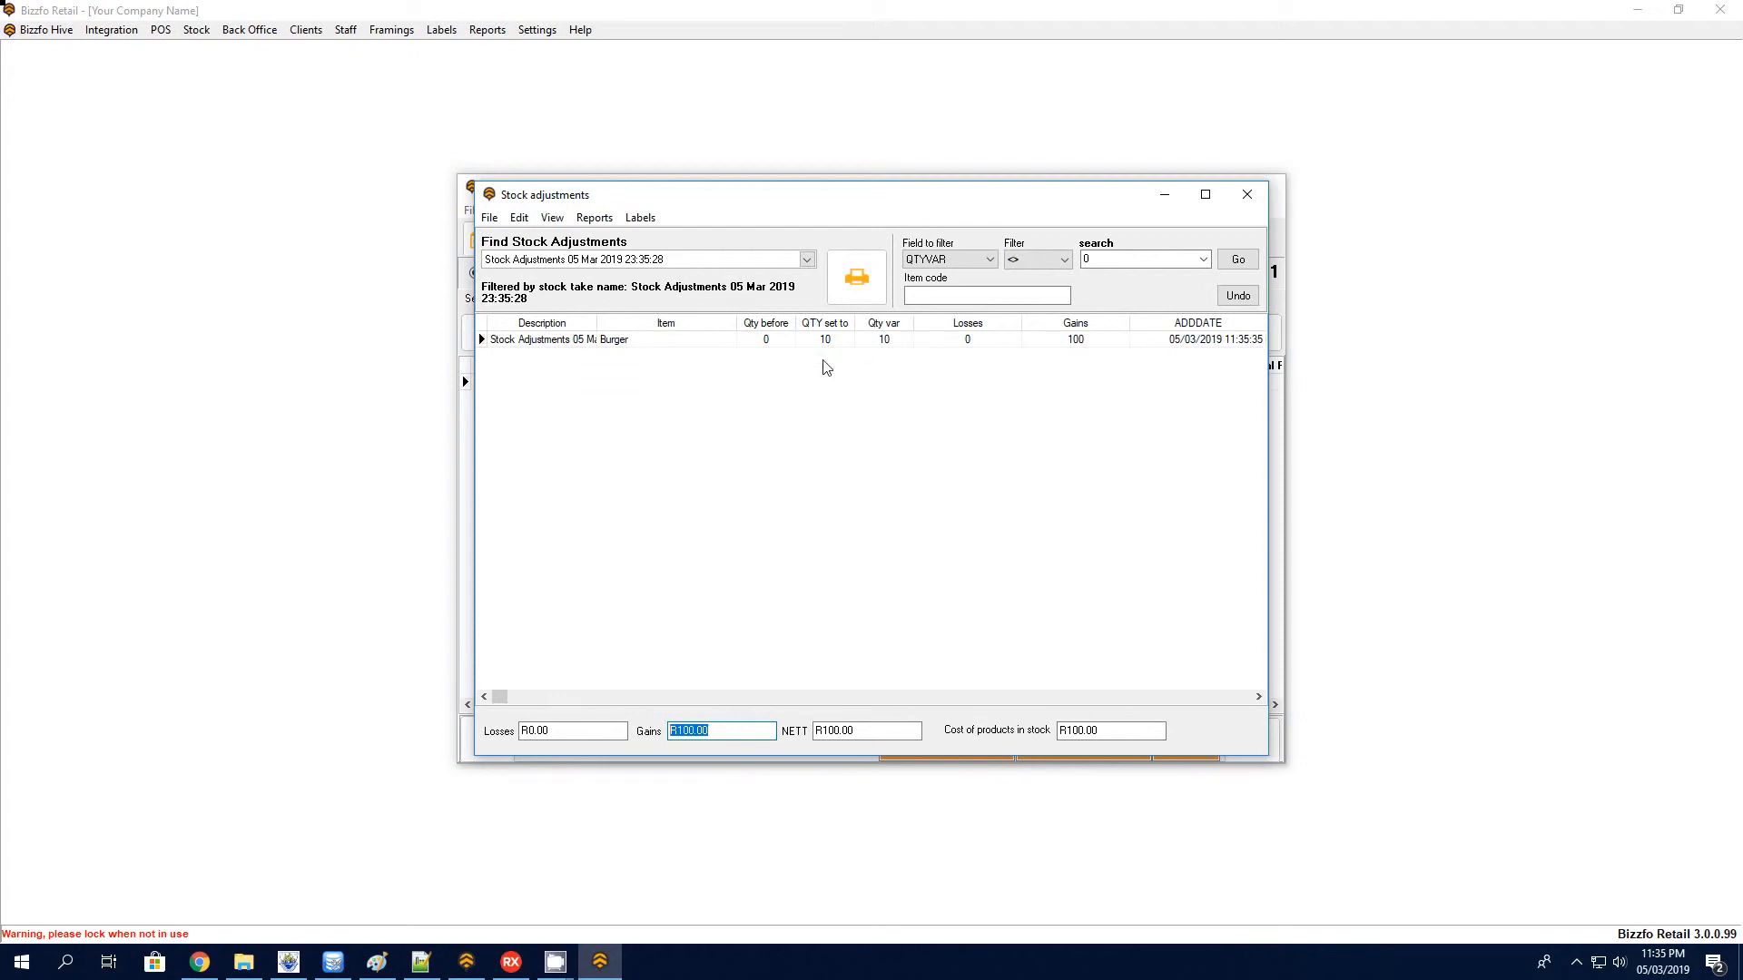
{"action": "left_click", "coordinate": [844, 285]}
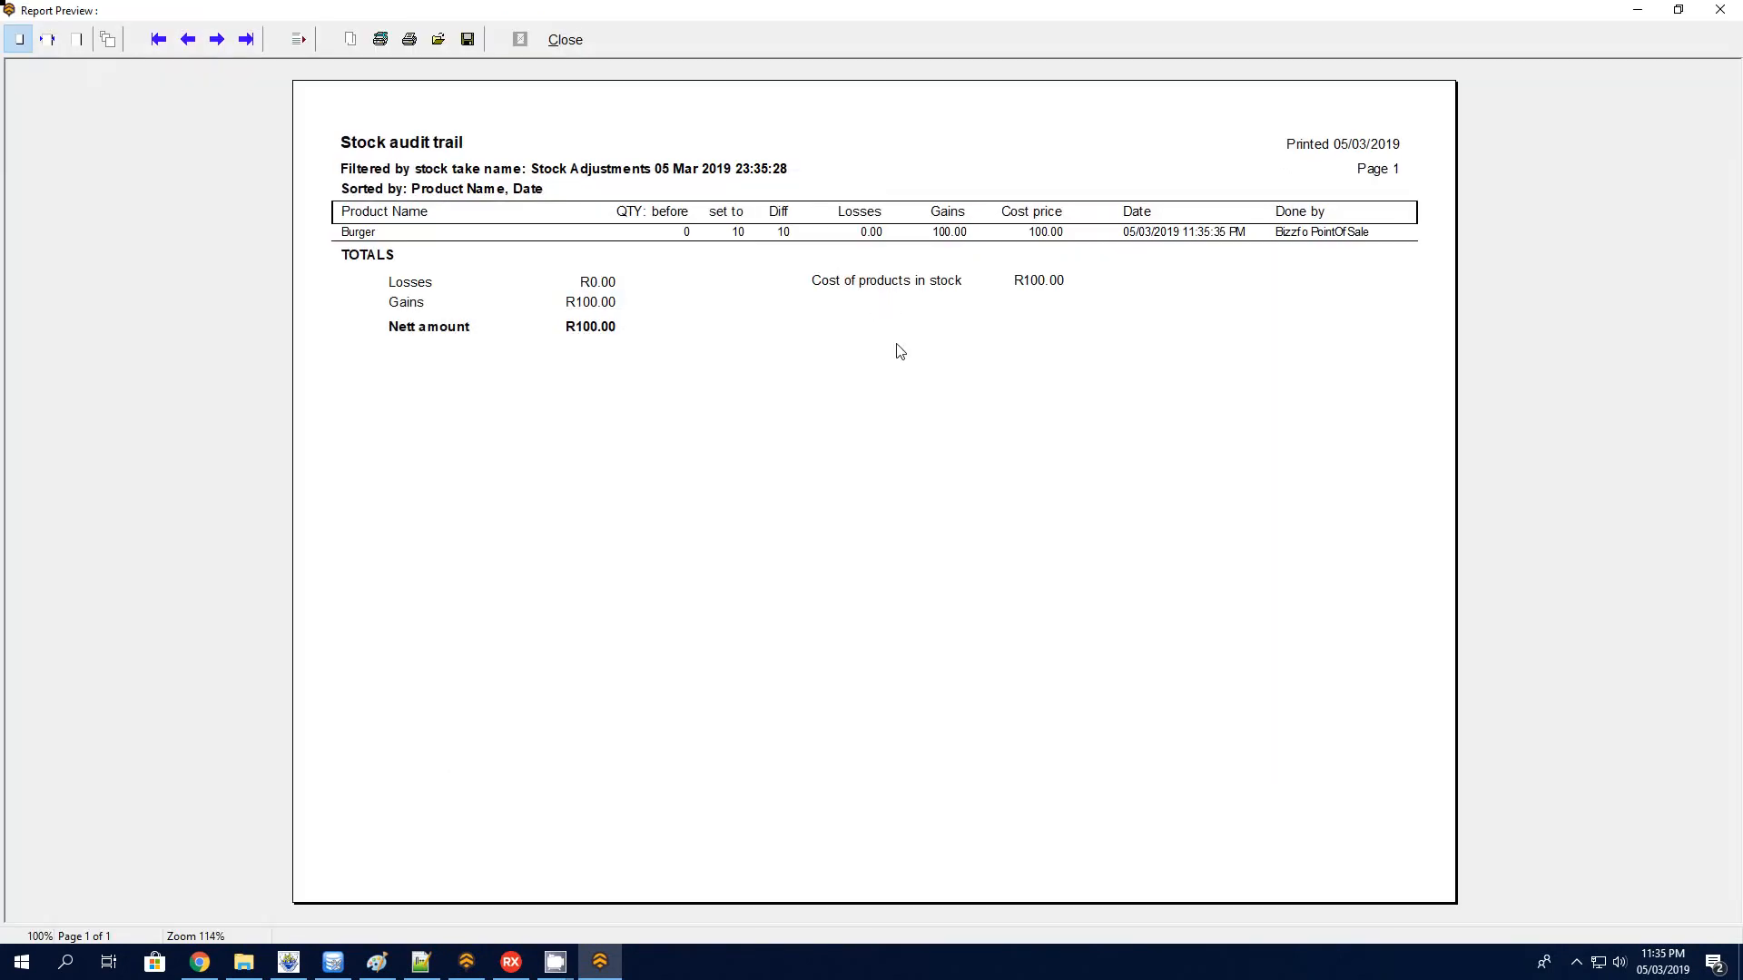
{"action": "left_click", "coordinate": [563, 40]}
{"action": "left_click", "coordinate": [1247, 195]}
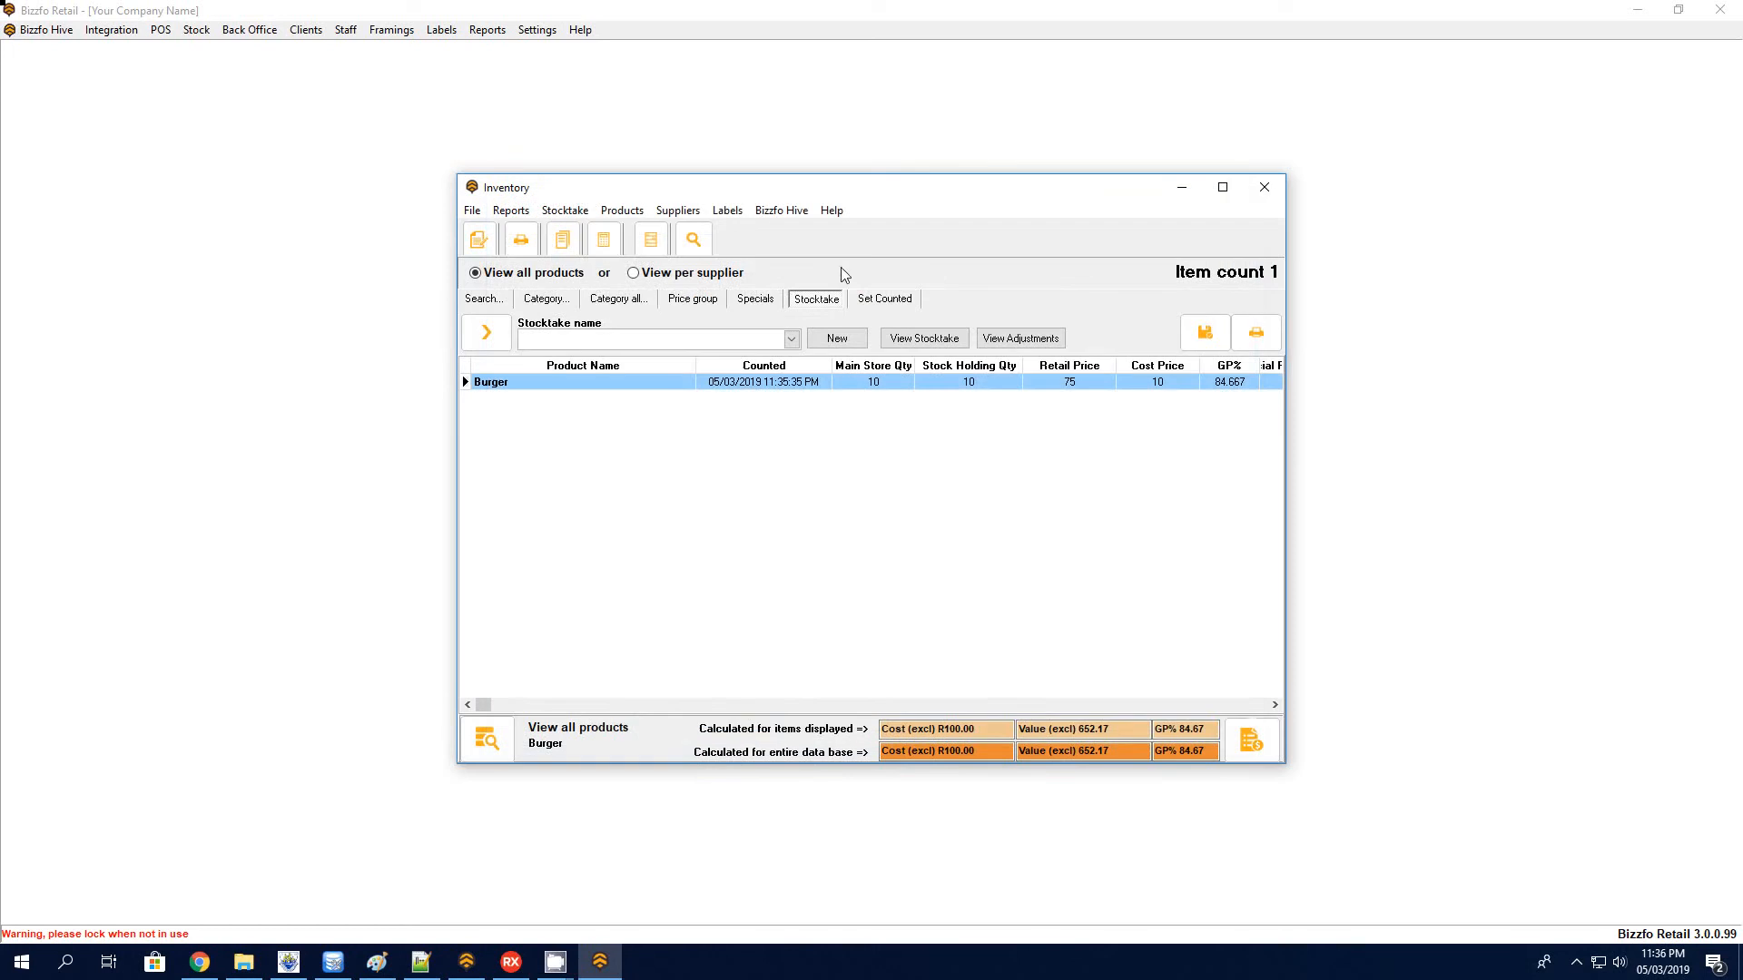
Step: Set Burger's counted quantity to 5 under the open stock adjustment list and save it
{"action": "right_click", "coordinate": [710, 383]}
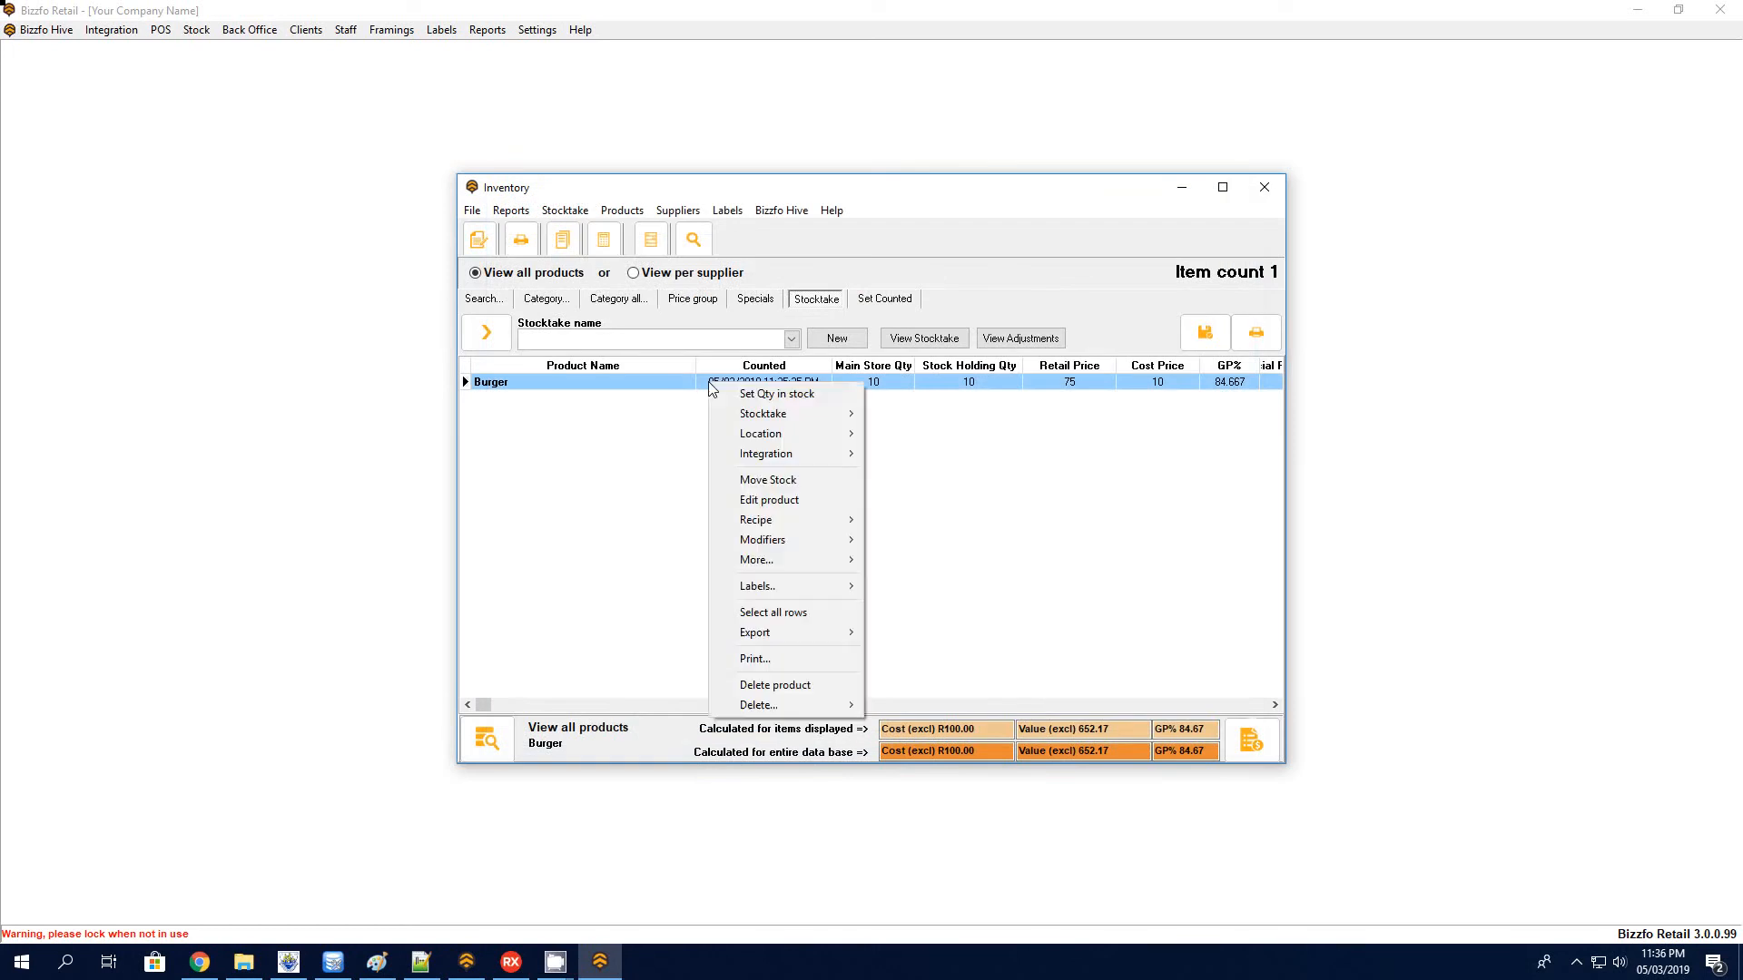
{"action": "left_click", "coordinate": [777, 394]}
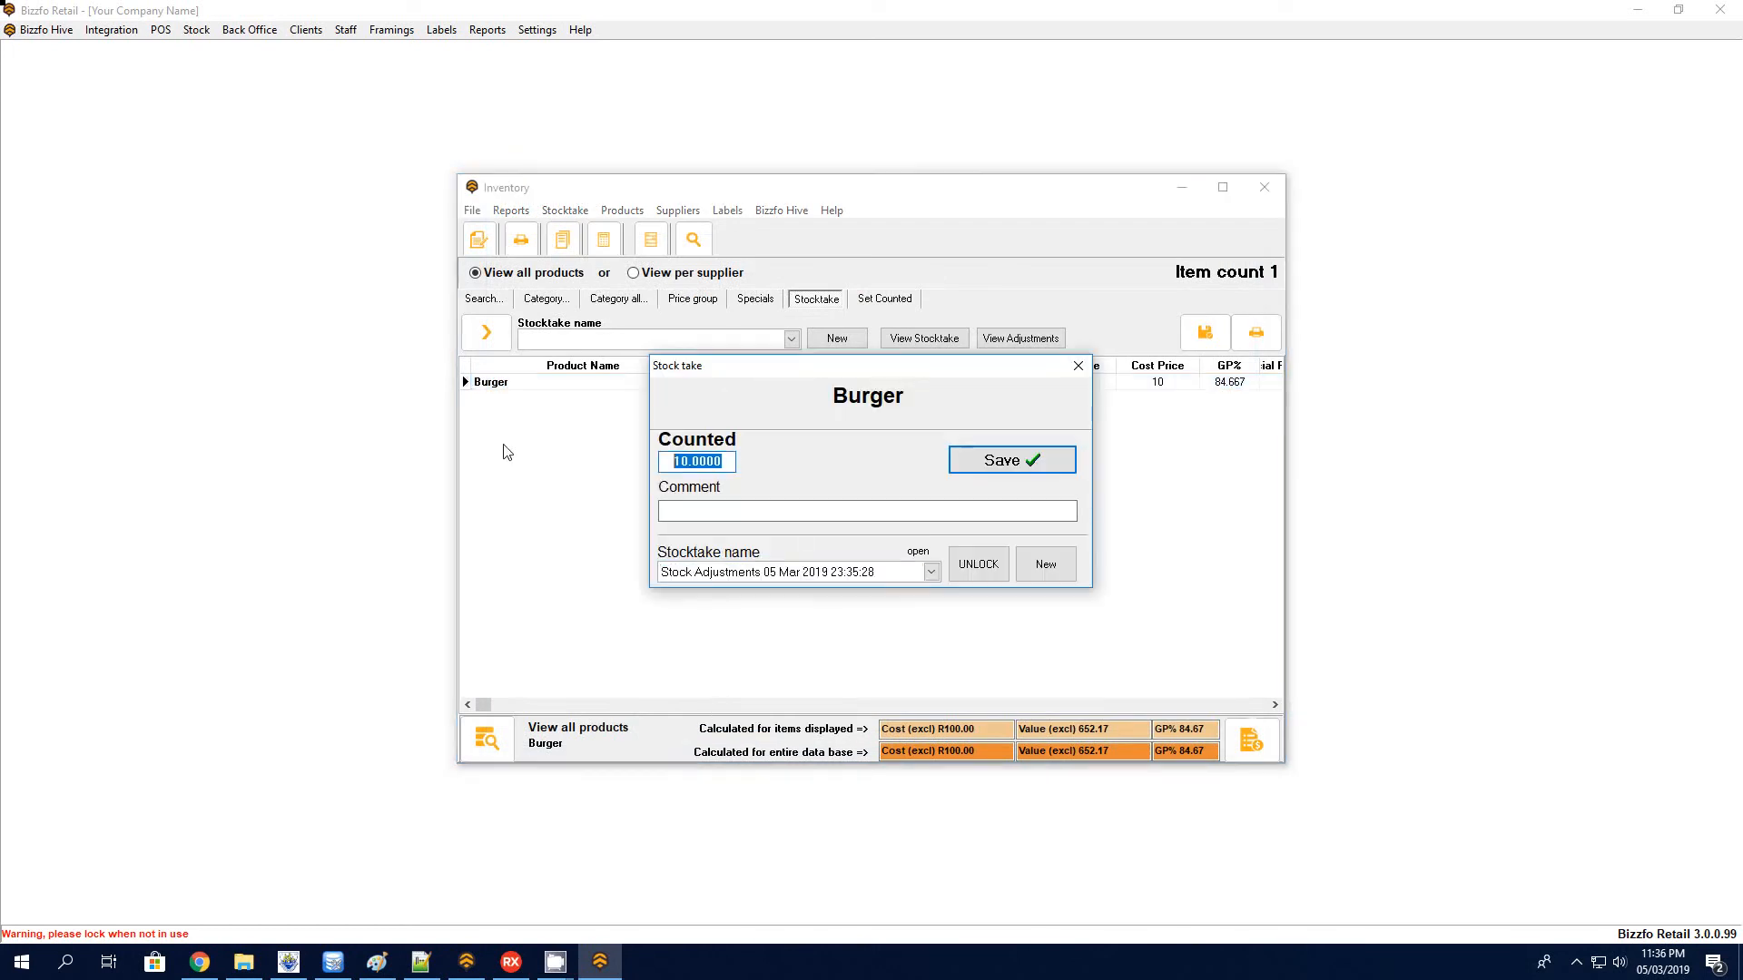
{"action": "type", "text": "-"}
{"action": "left_click", "coordinate": [989, 460]}
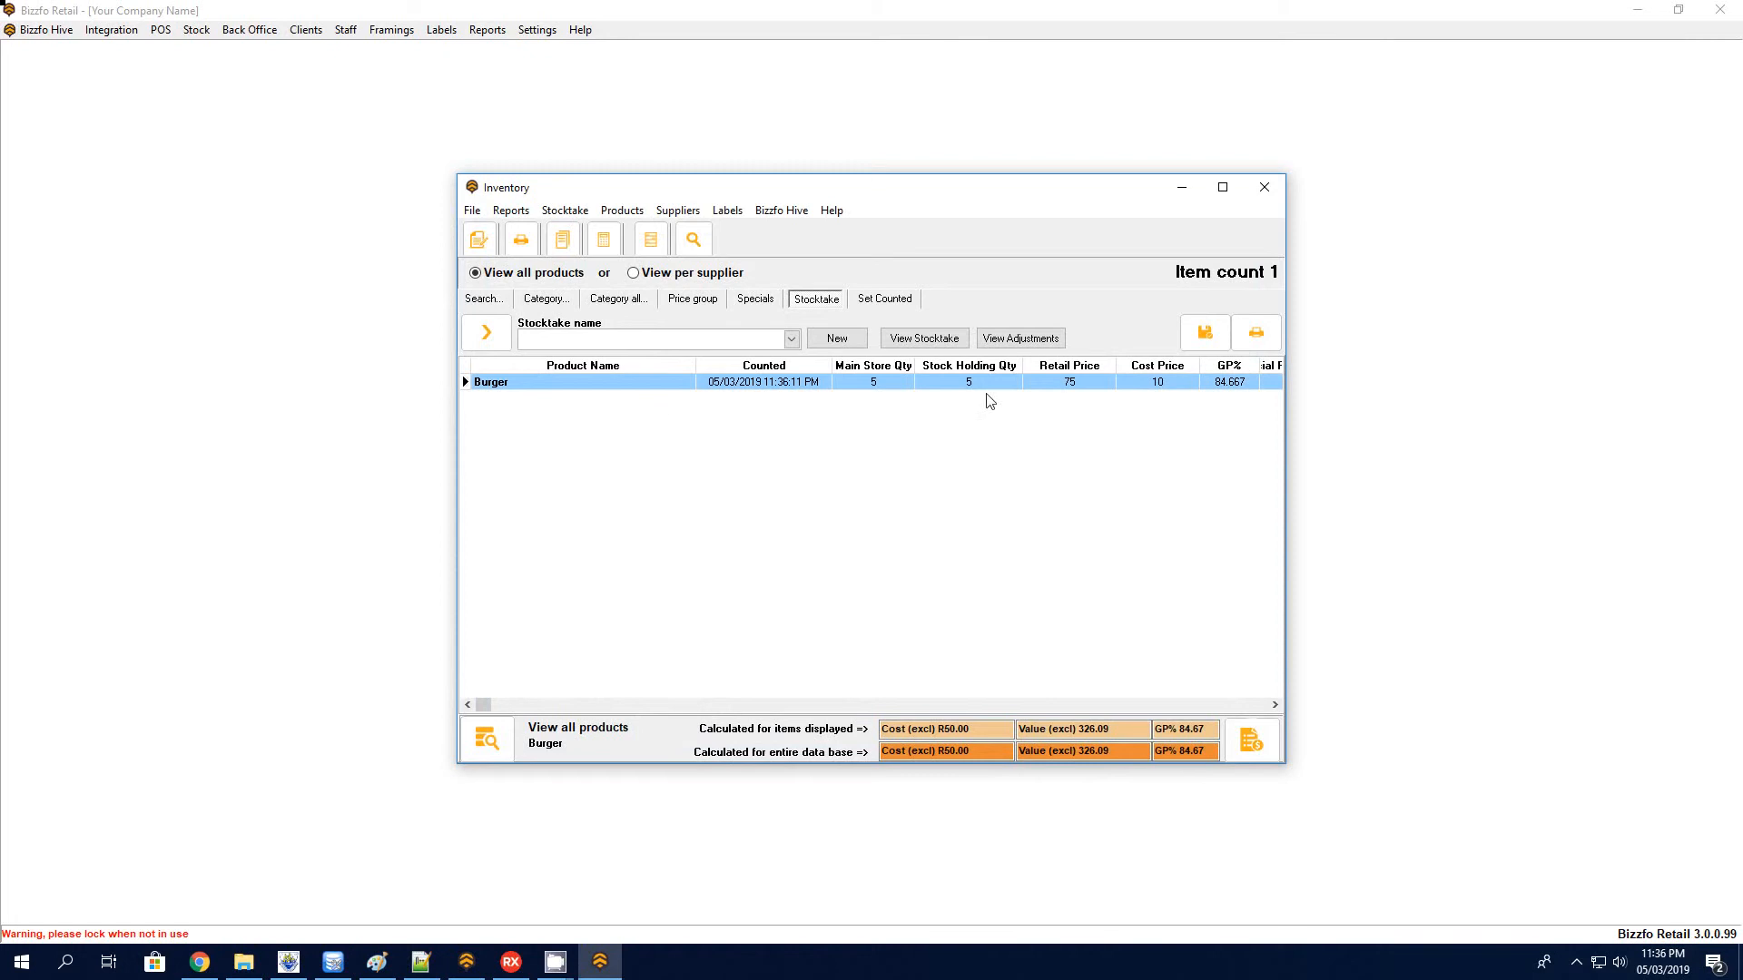
Step: Check the Burger losses, gains and nett amount in "Stock Adjustments 05 Mar 2019 23:35:28" and preview the printable report
{"action": "left_click", "coordinate": [1021, 339]}
{"action": "left_click", "coordinate": [559, 260]}
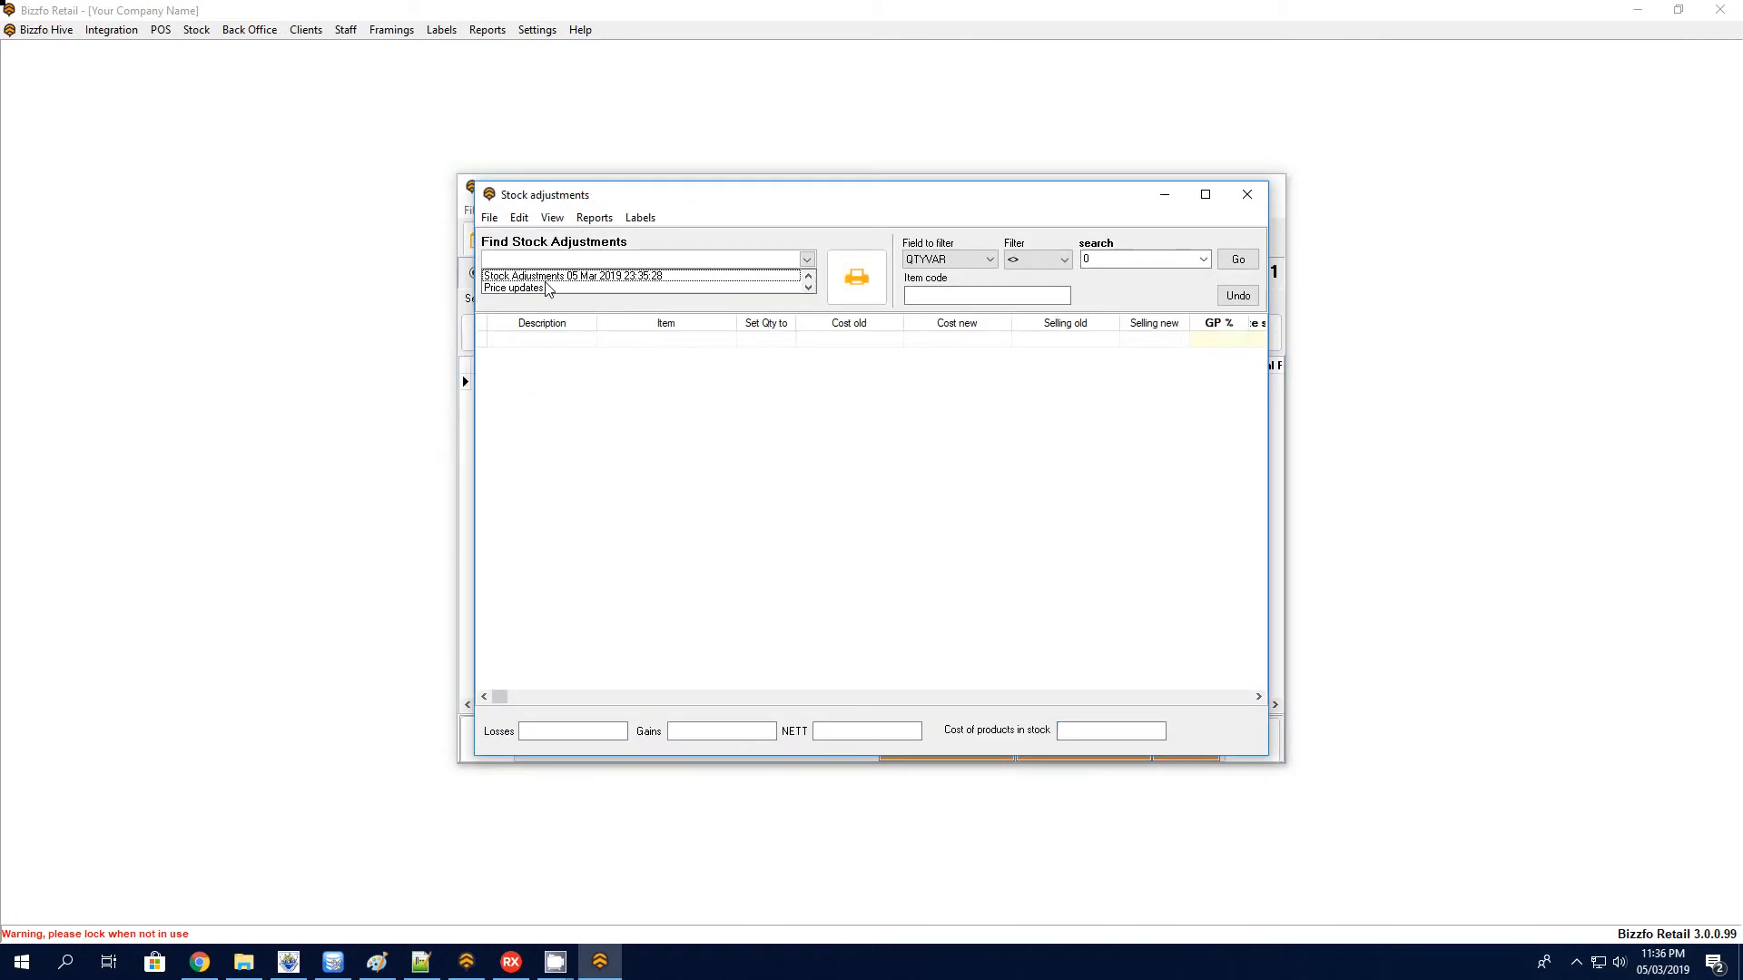
{"action": "left_click", "coordinate": [544, 276]}
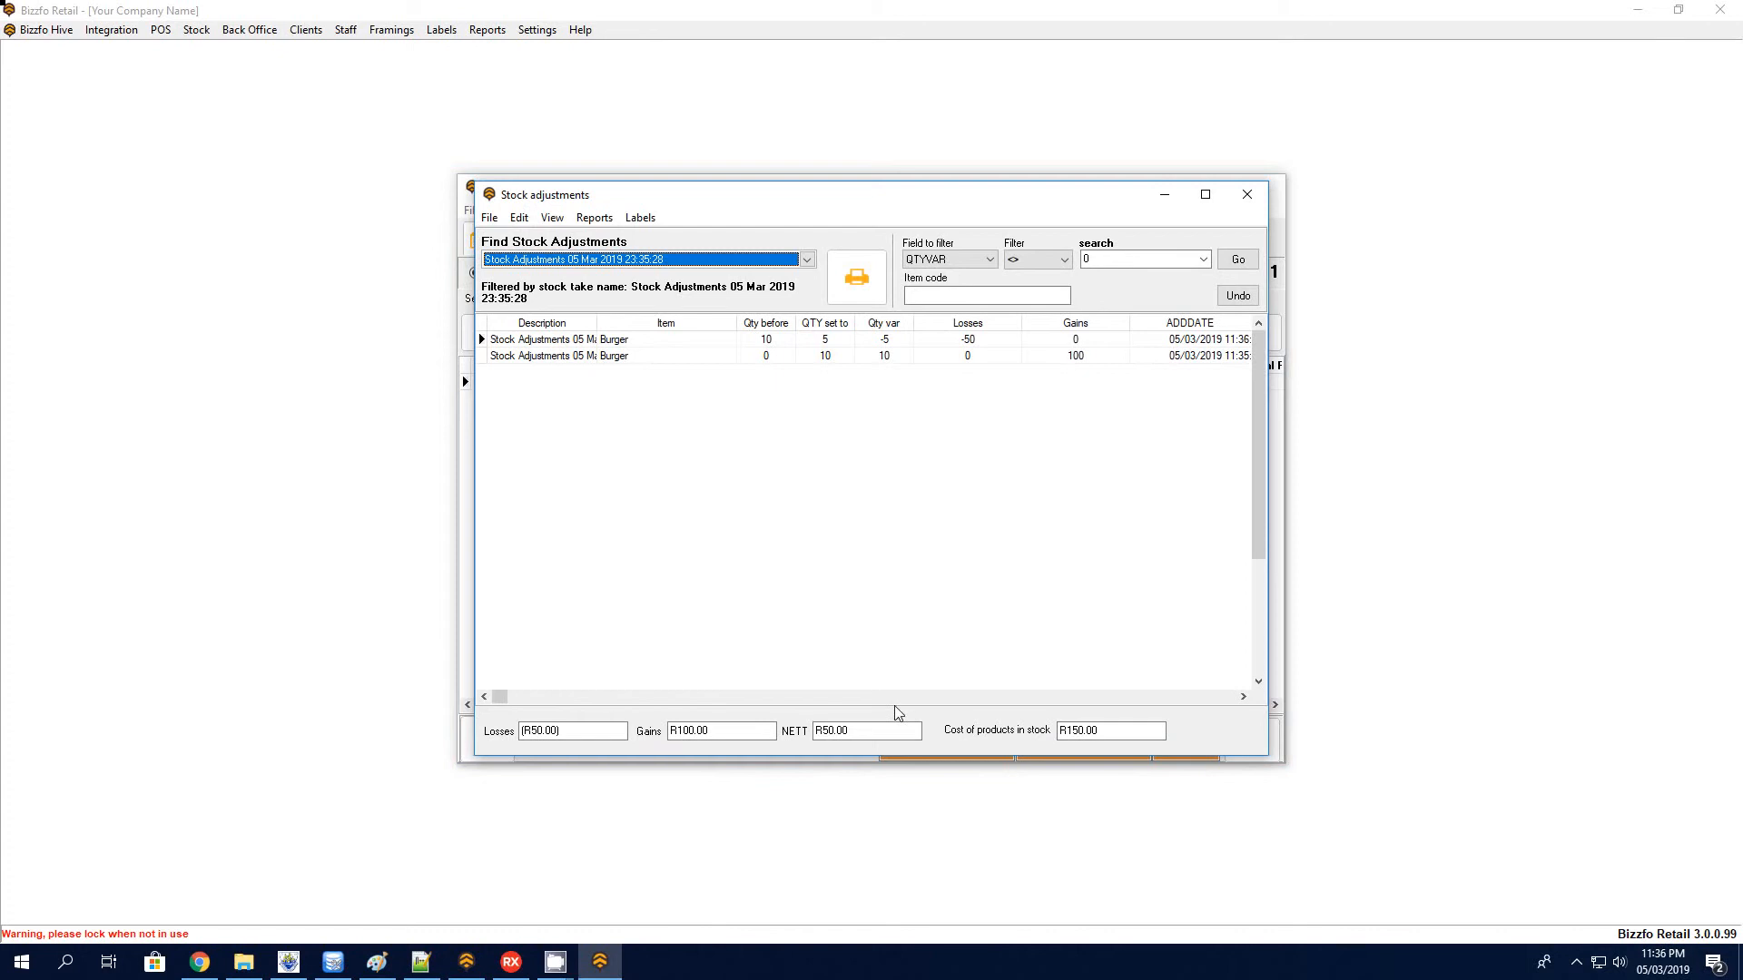
{"action": "left_click", "coordinate": [876, 730]}
{"action": "left_click", "coordinate": [856, 277]}
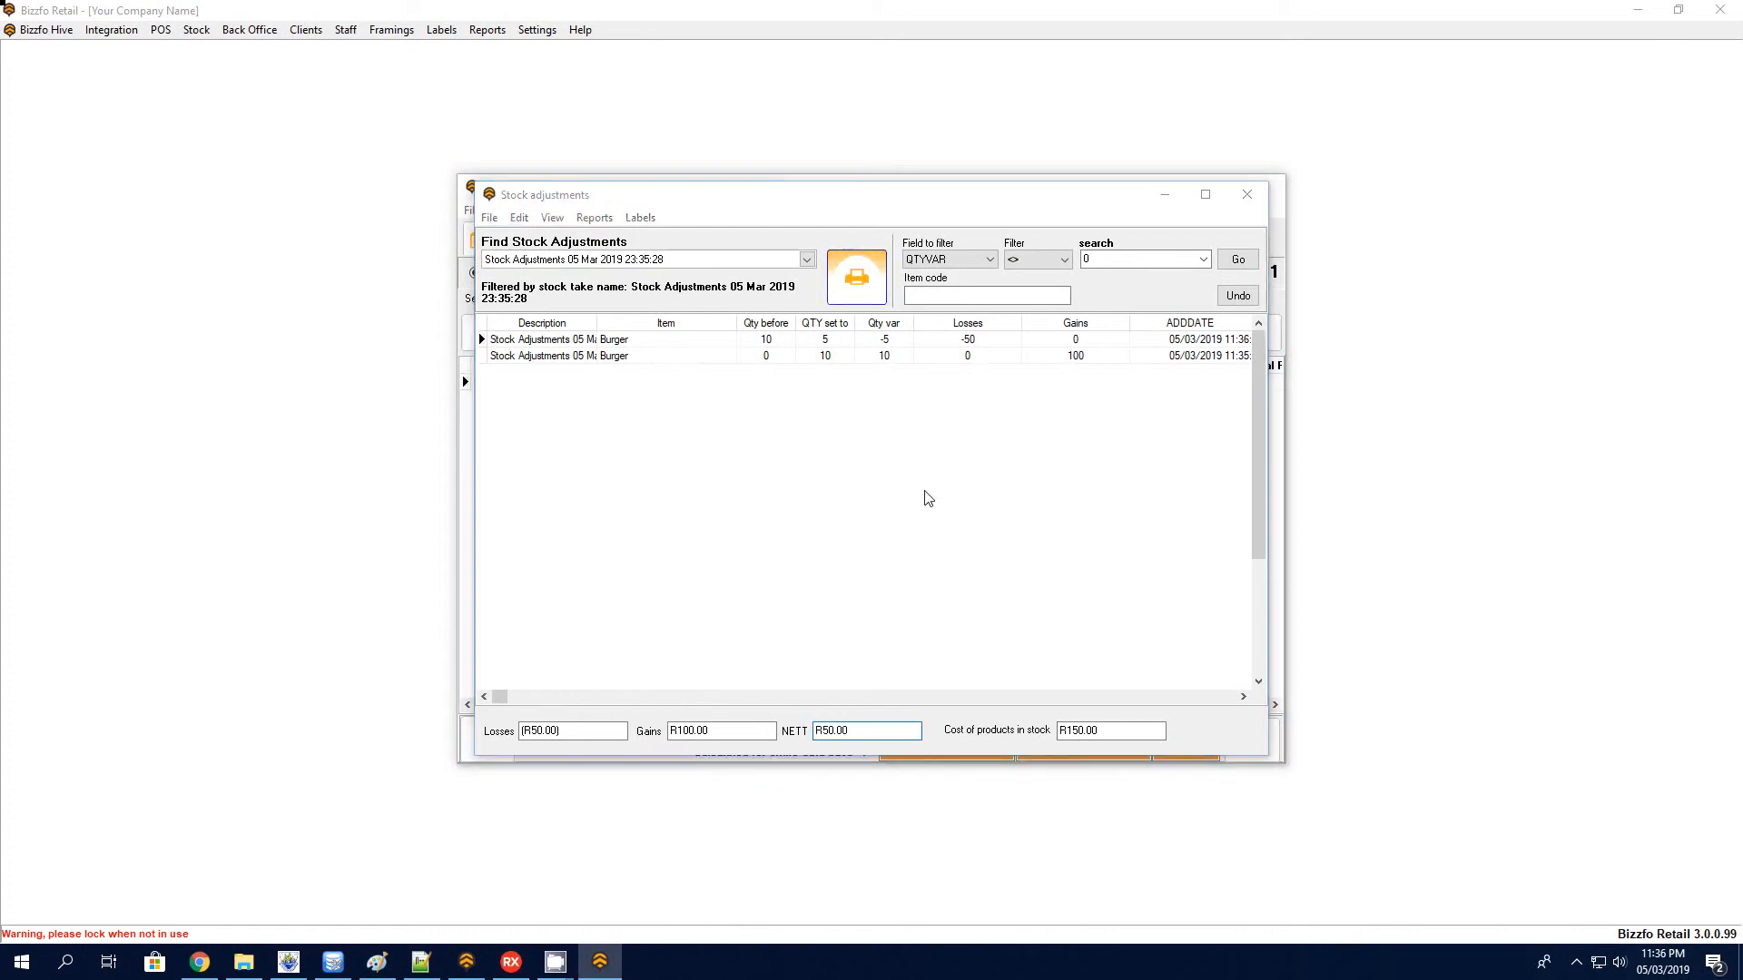
{"action": "left_click", "coordinate": [567, 40]}
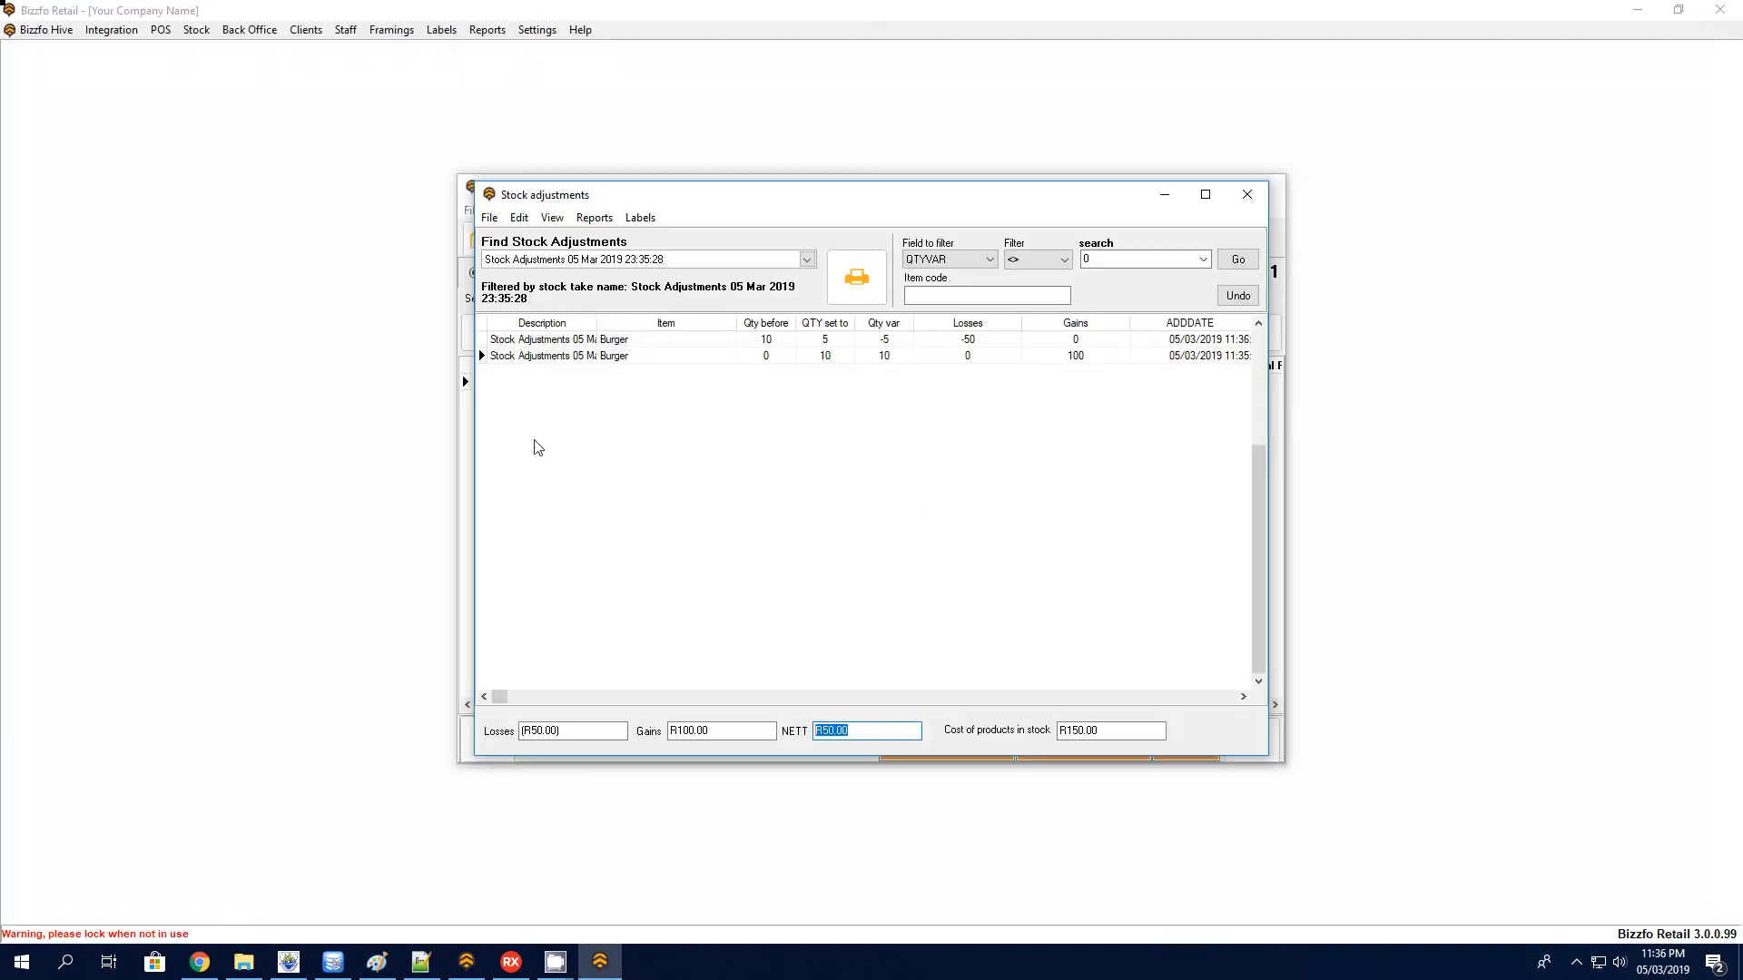
{"action": "left_click", "coordinate": [1256, 204]}
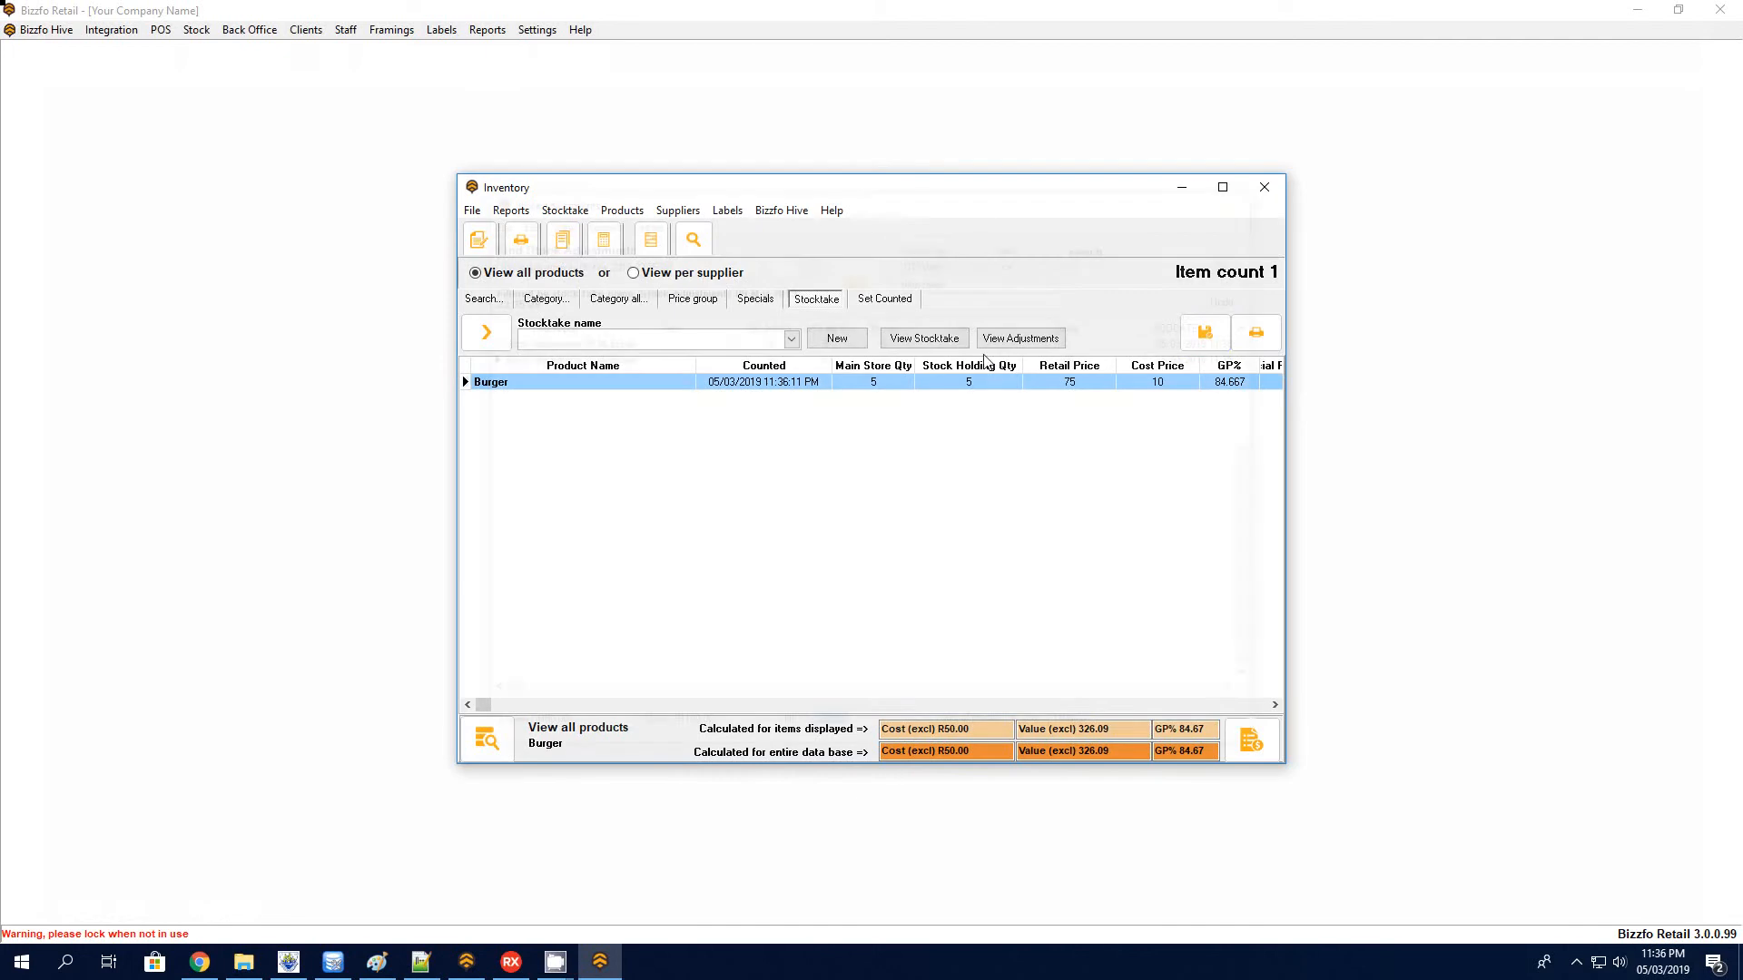
Step: Save a snapshot of the quantity and cost of all displayed products and preview its stock audit trail report
{"action": "left_click", "coordinate": [1207, 333]}
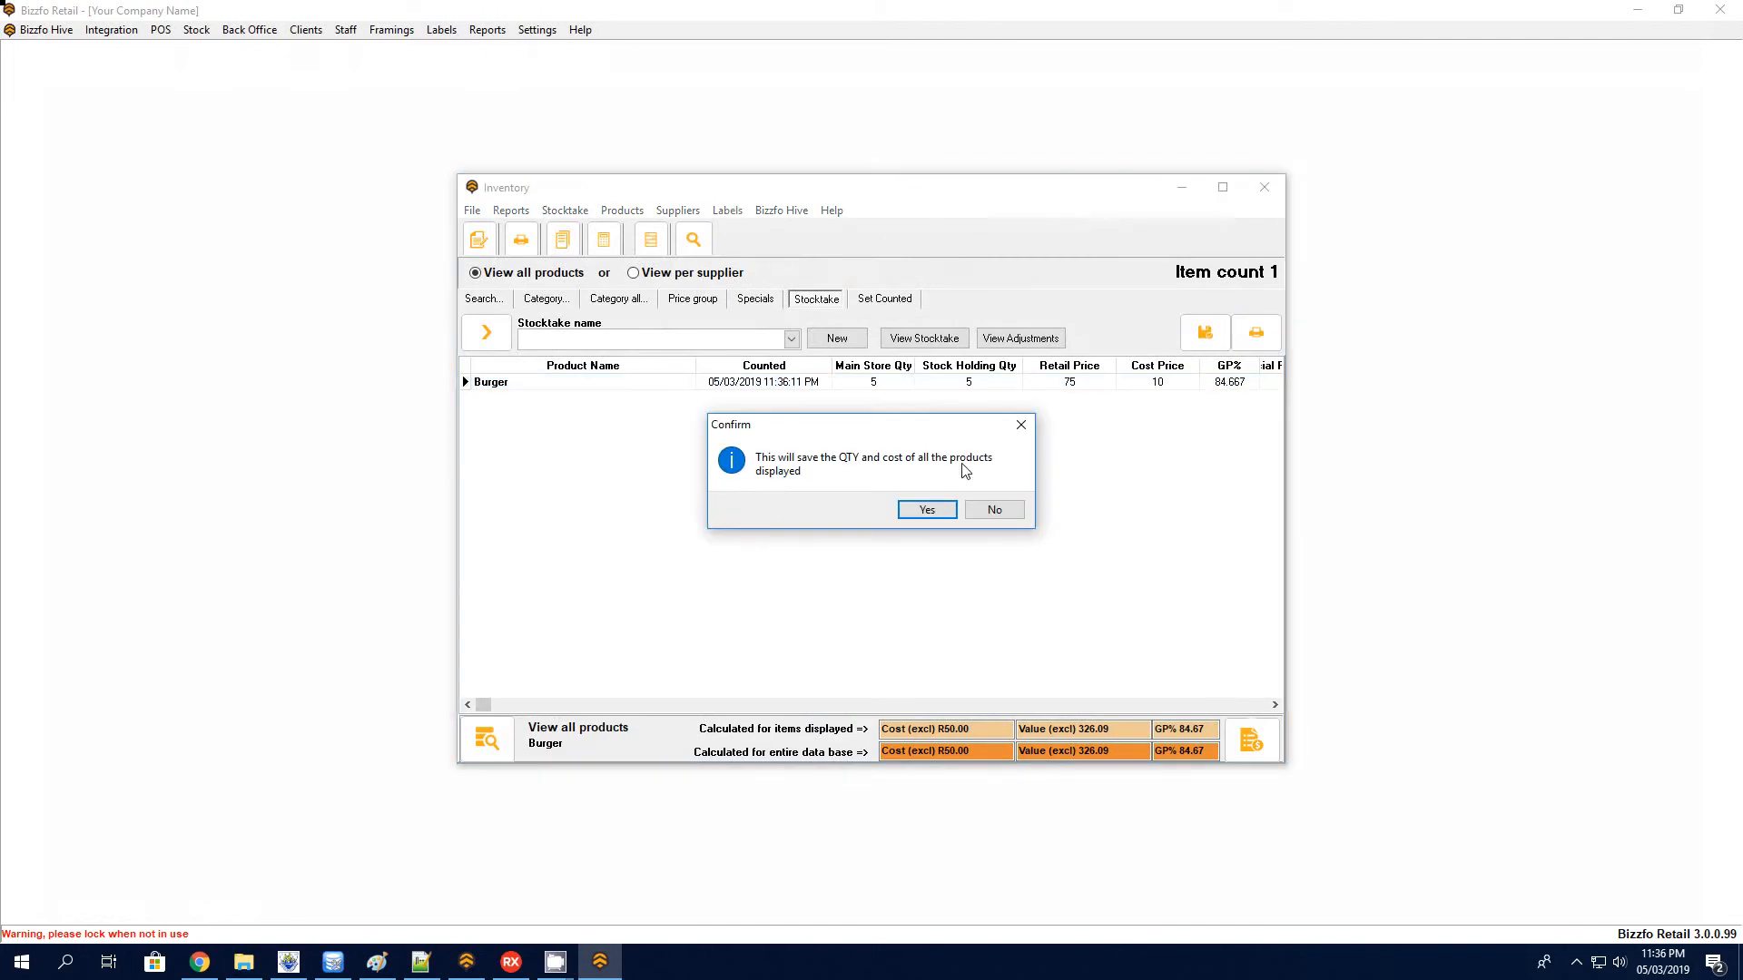
{"action": "left_click", "coordinate": [927, 510]}
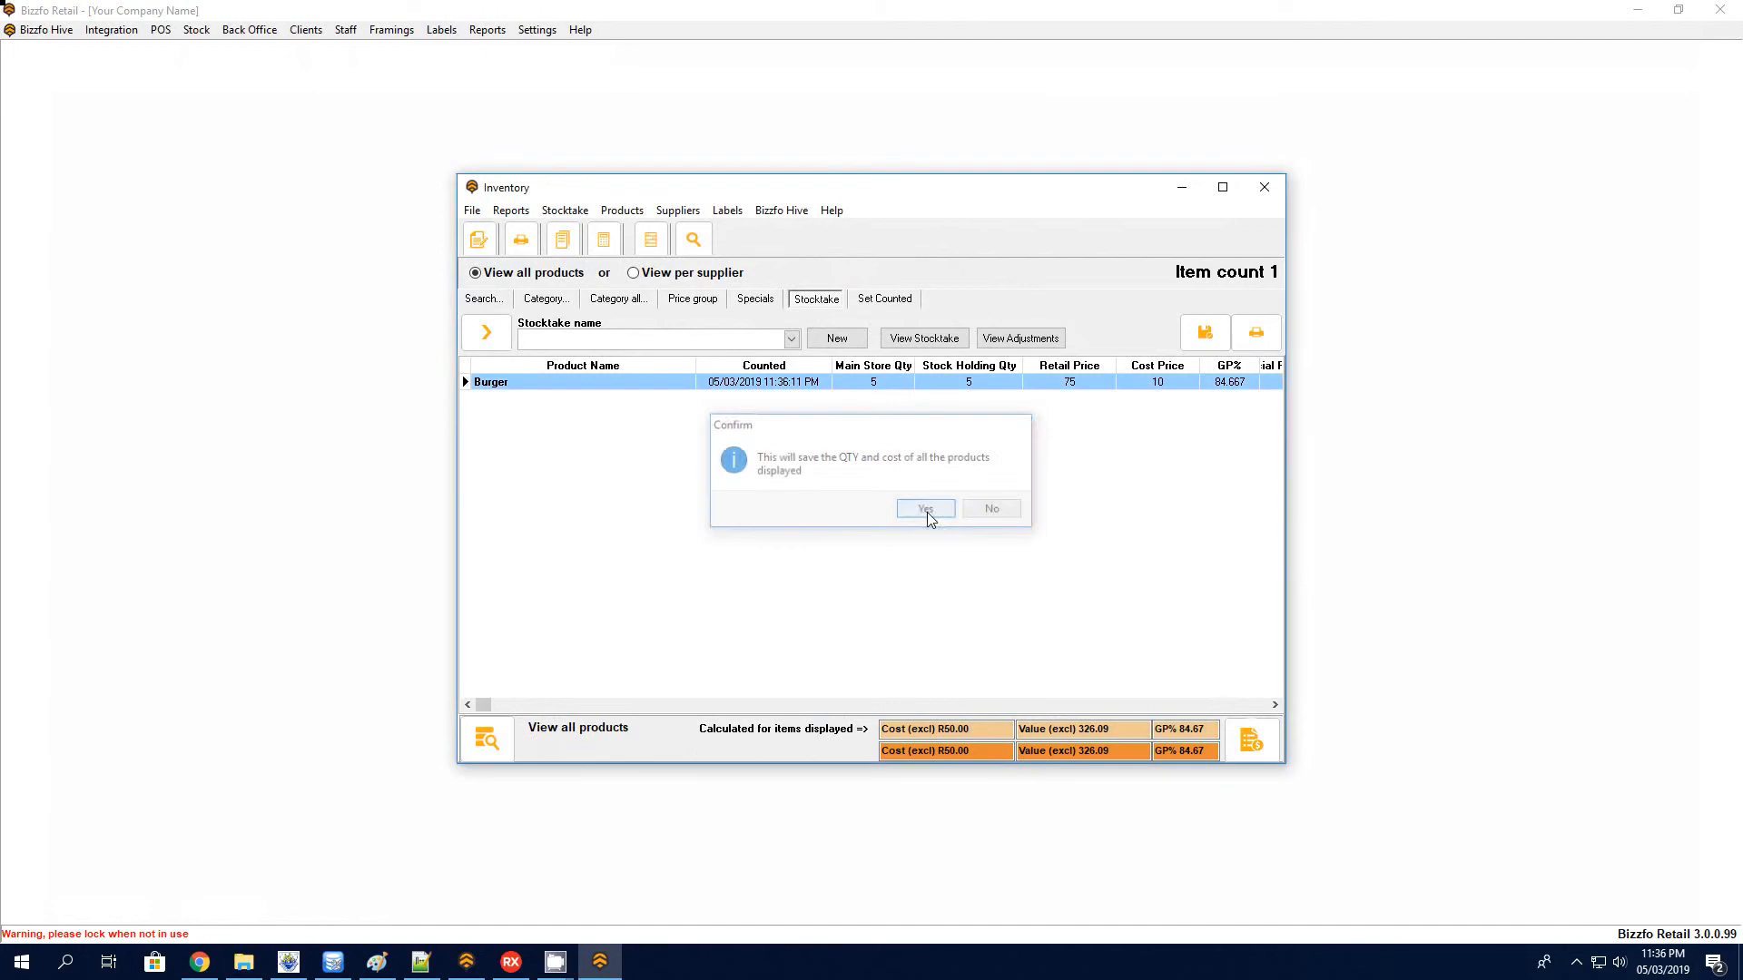
{"action": "left_click", "coordinate": [1256, 334]}
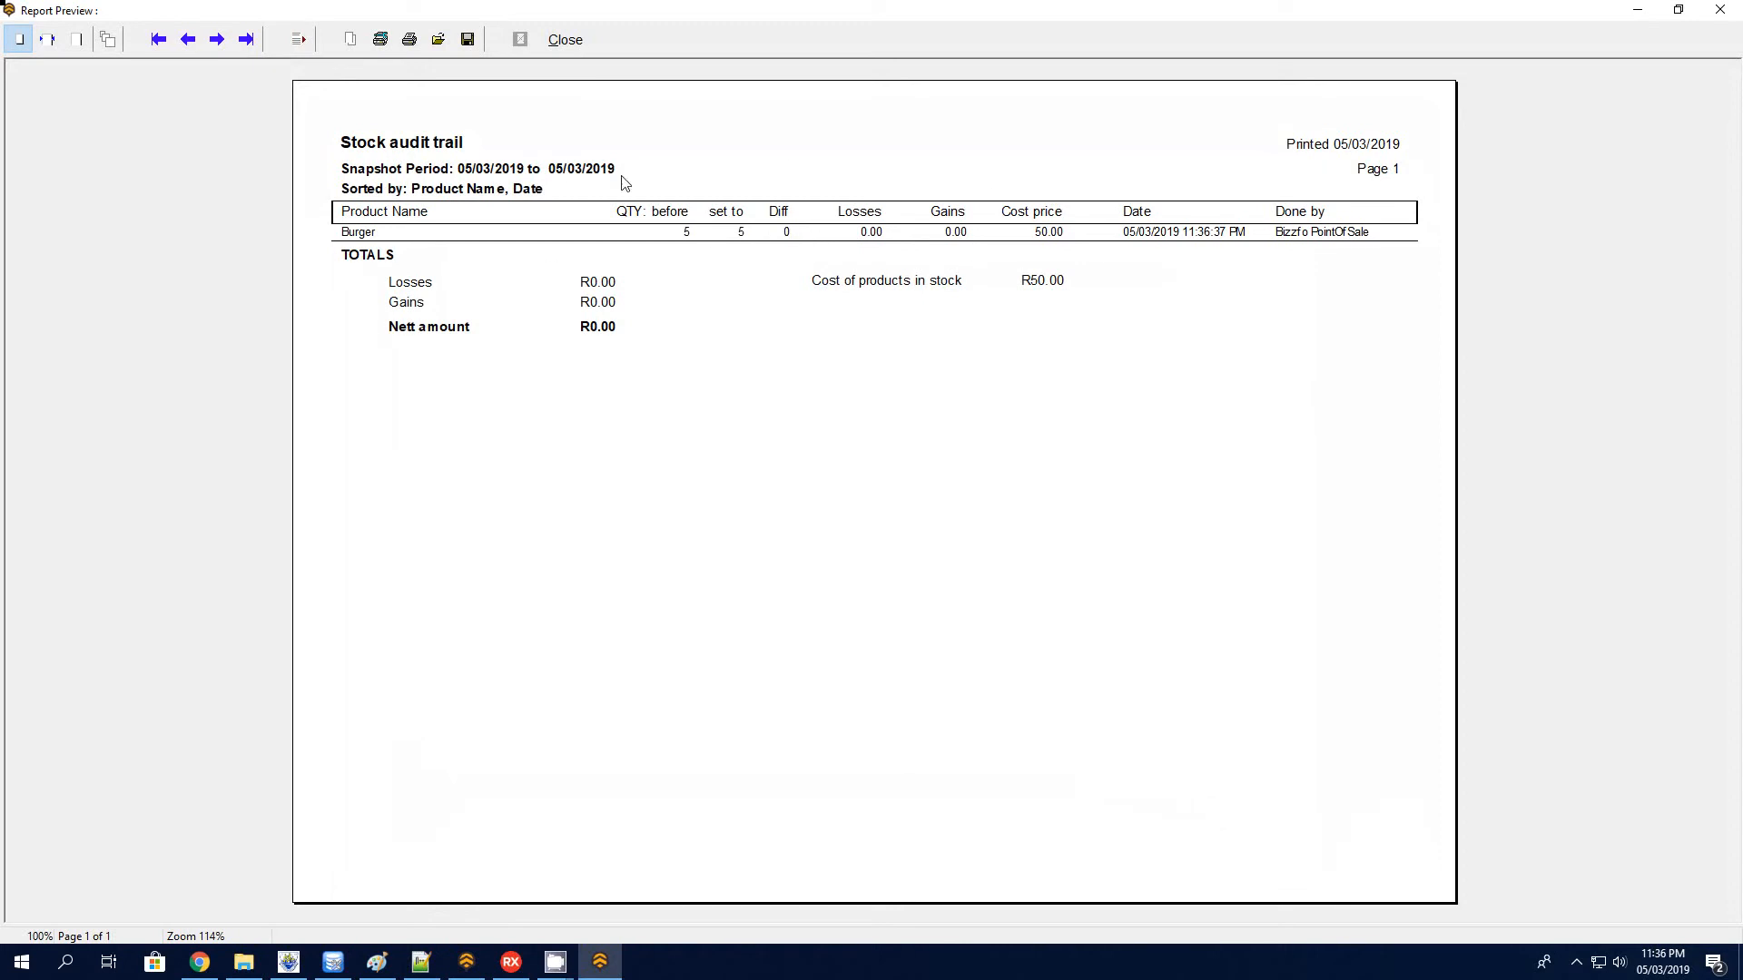
{"action": "left_click", "coordinate": [563, 40]}
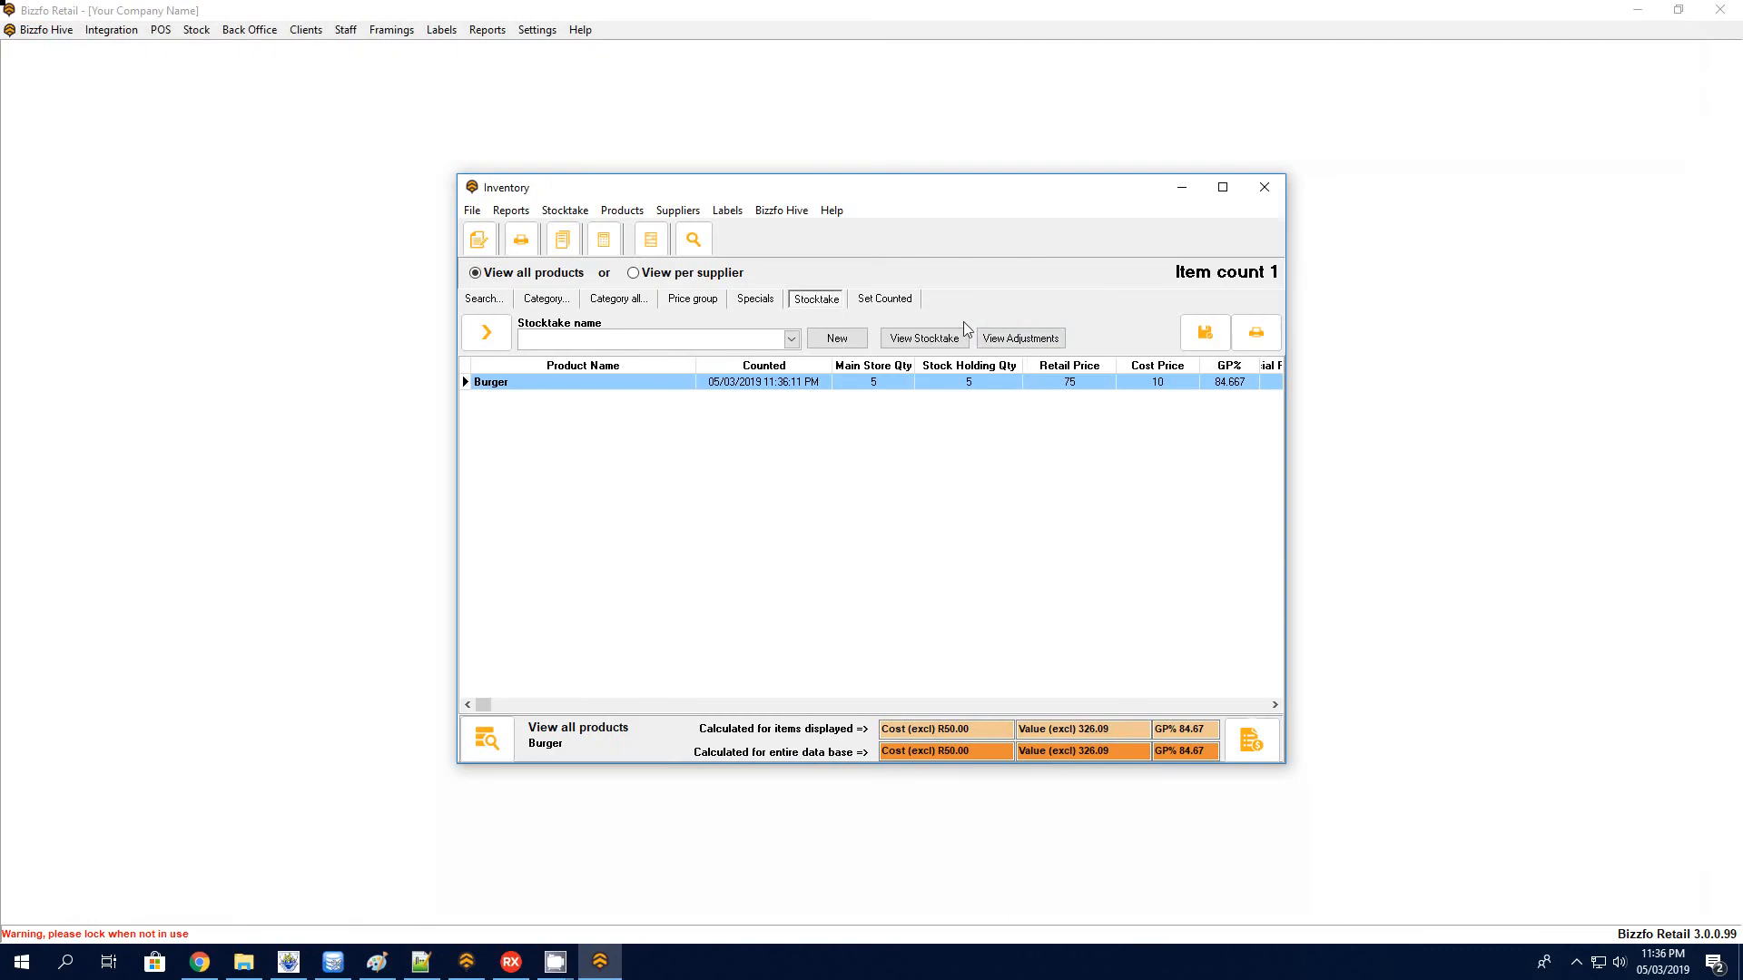
Step: Compare the adjustments in "Stock Adjustments 05 Mar 2019 23:35:28" with the "Entire stock holding at 05/03/2019 11:36:37 PM" snapshot
{"action": "left_click", "coordinate": [1024, 338]}
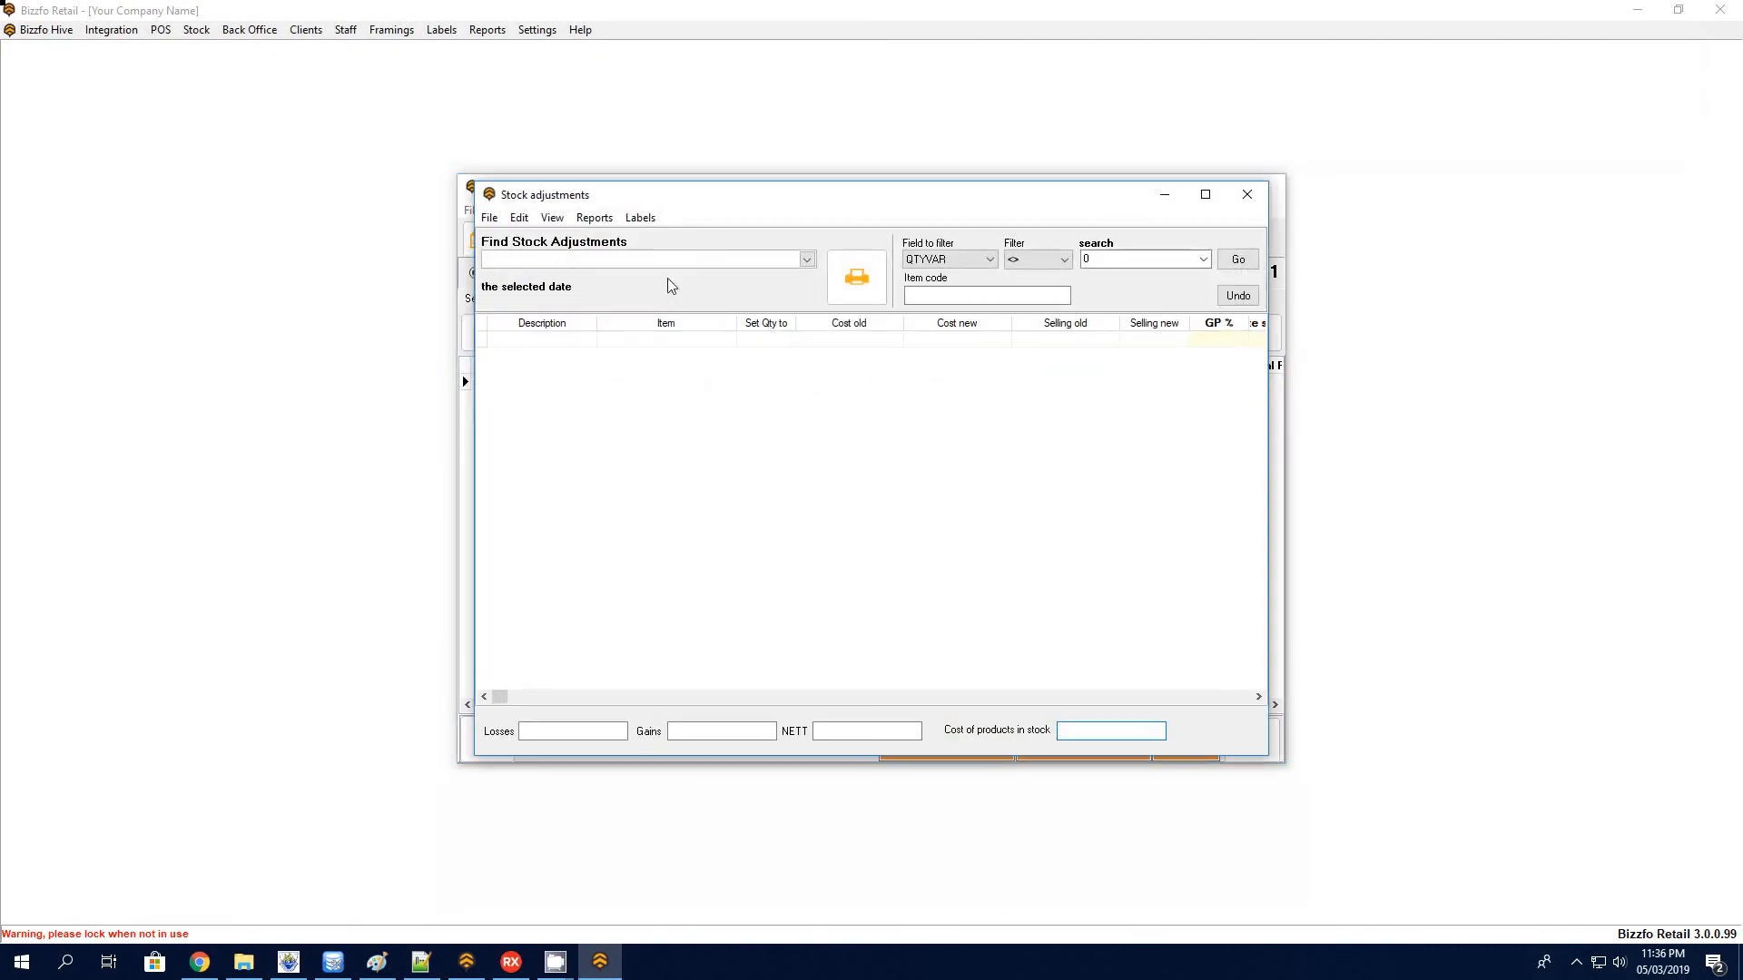
{"action": "left_click", "coordinate": [606, 263]}
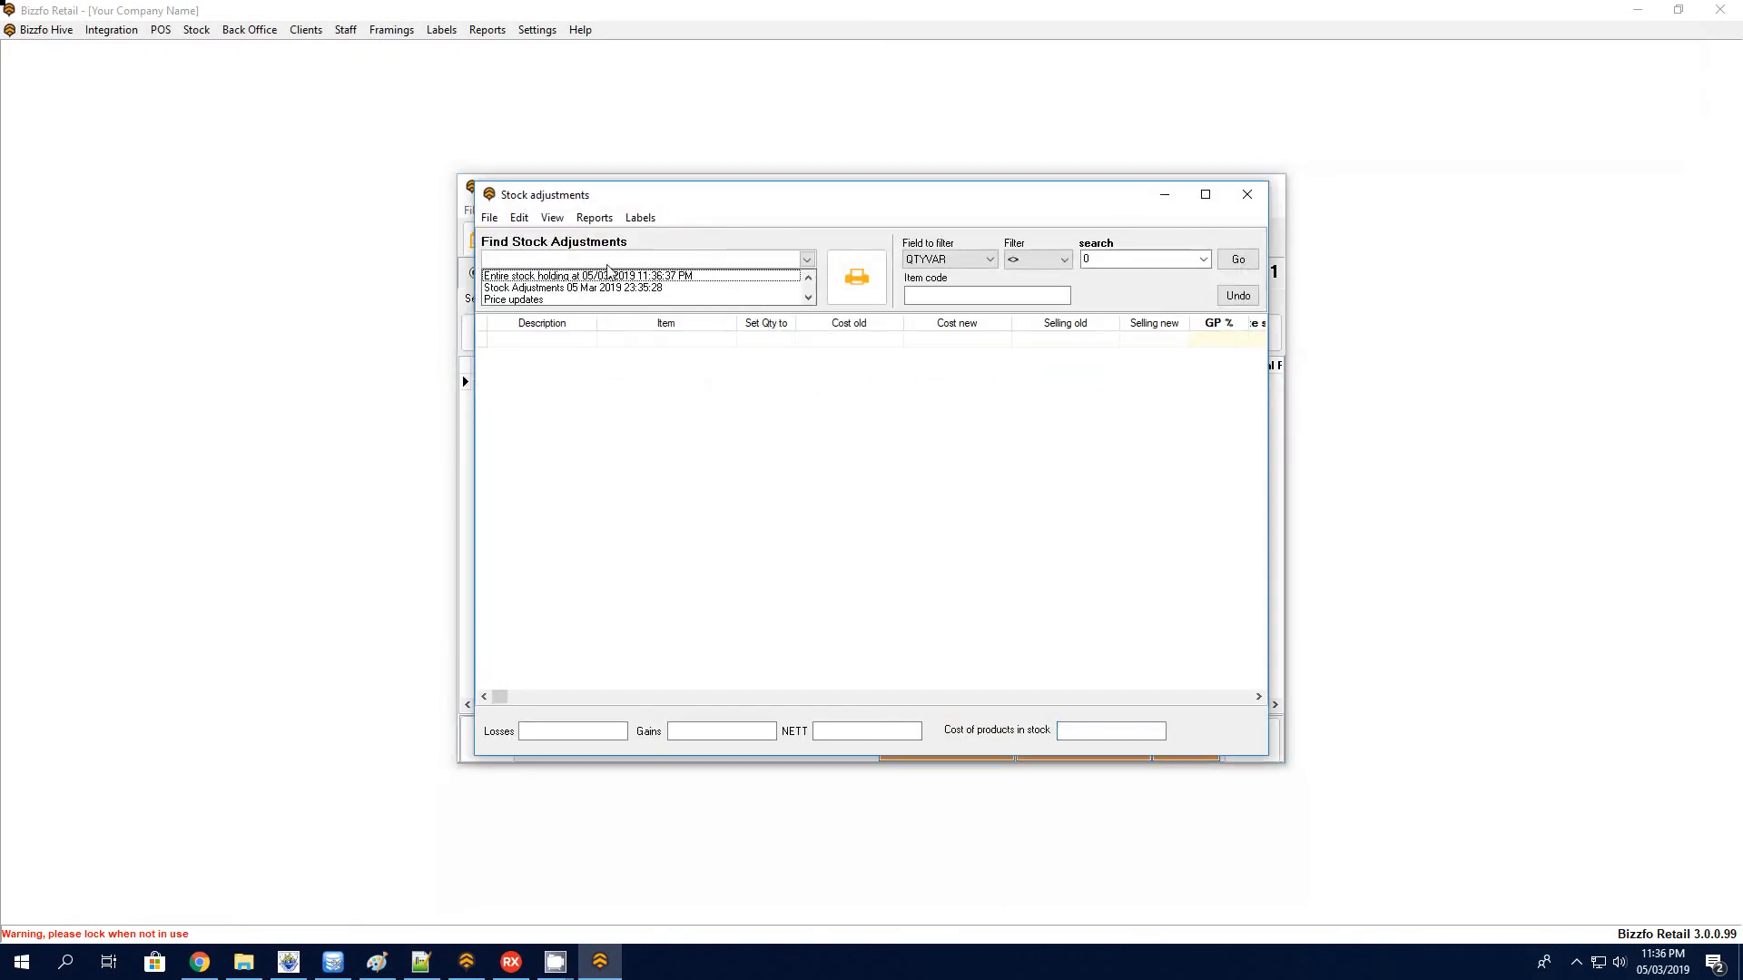
{"action": "left_click", "coordinate": [549, 285]}
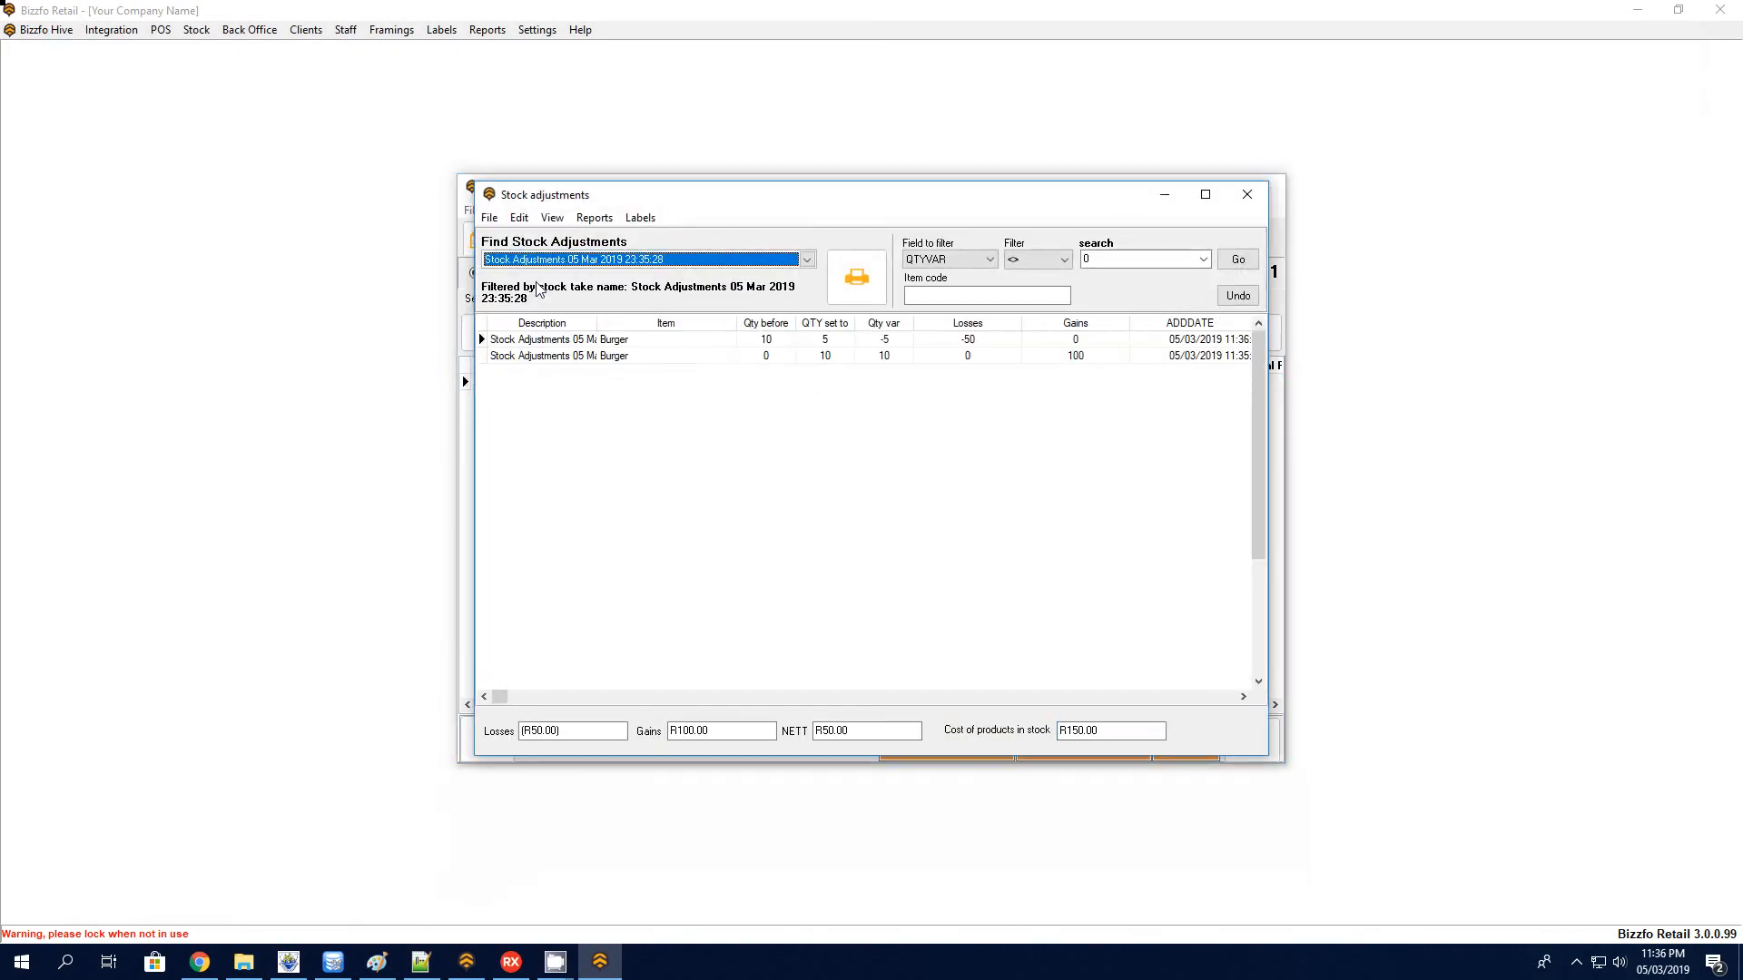
{"action": "left_click", "coordinate": [761, 264]}
{"action": "left_click", "coordinate": [621, 275]}
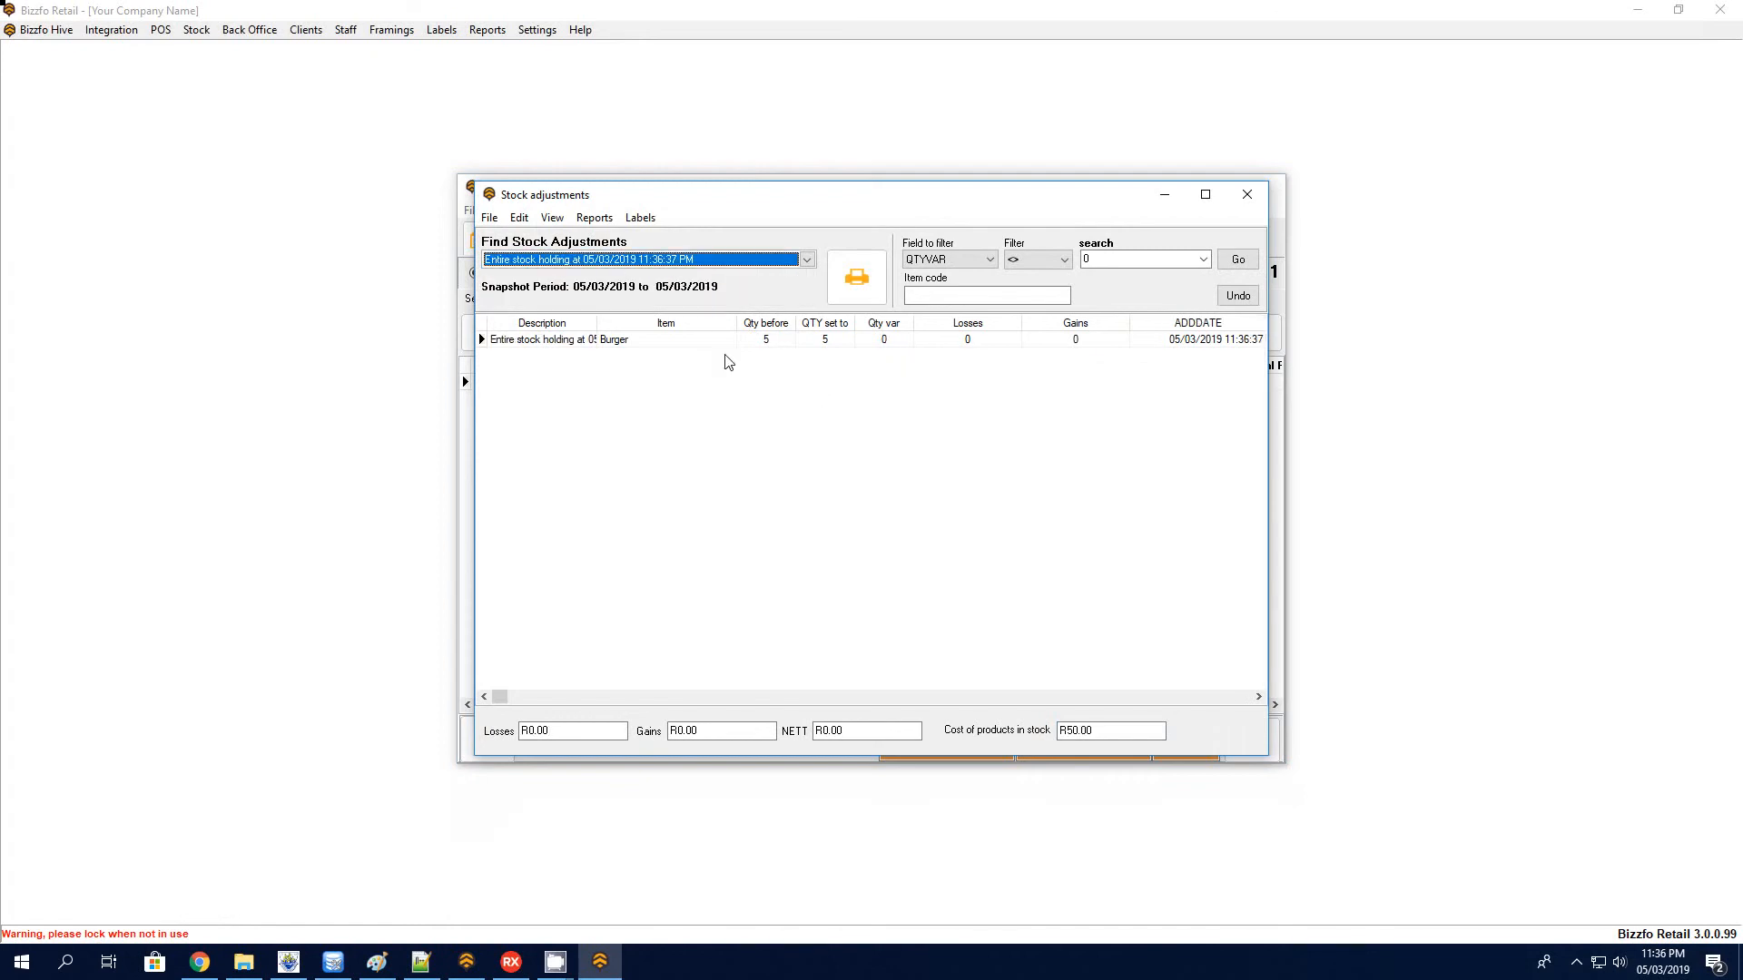
{"action": "left_click", "coordinate": [1260, 202]}
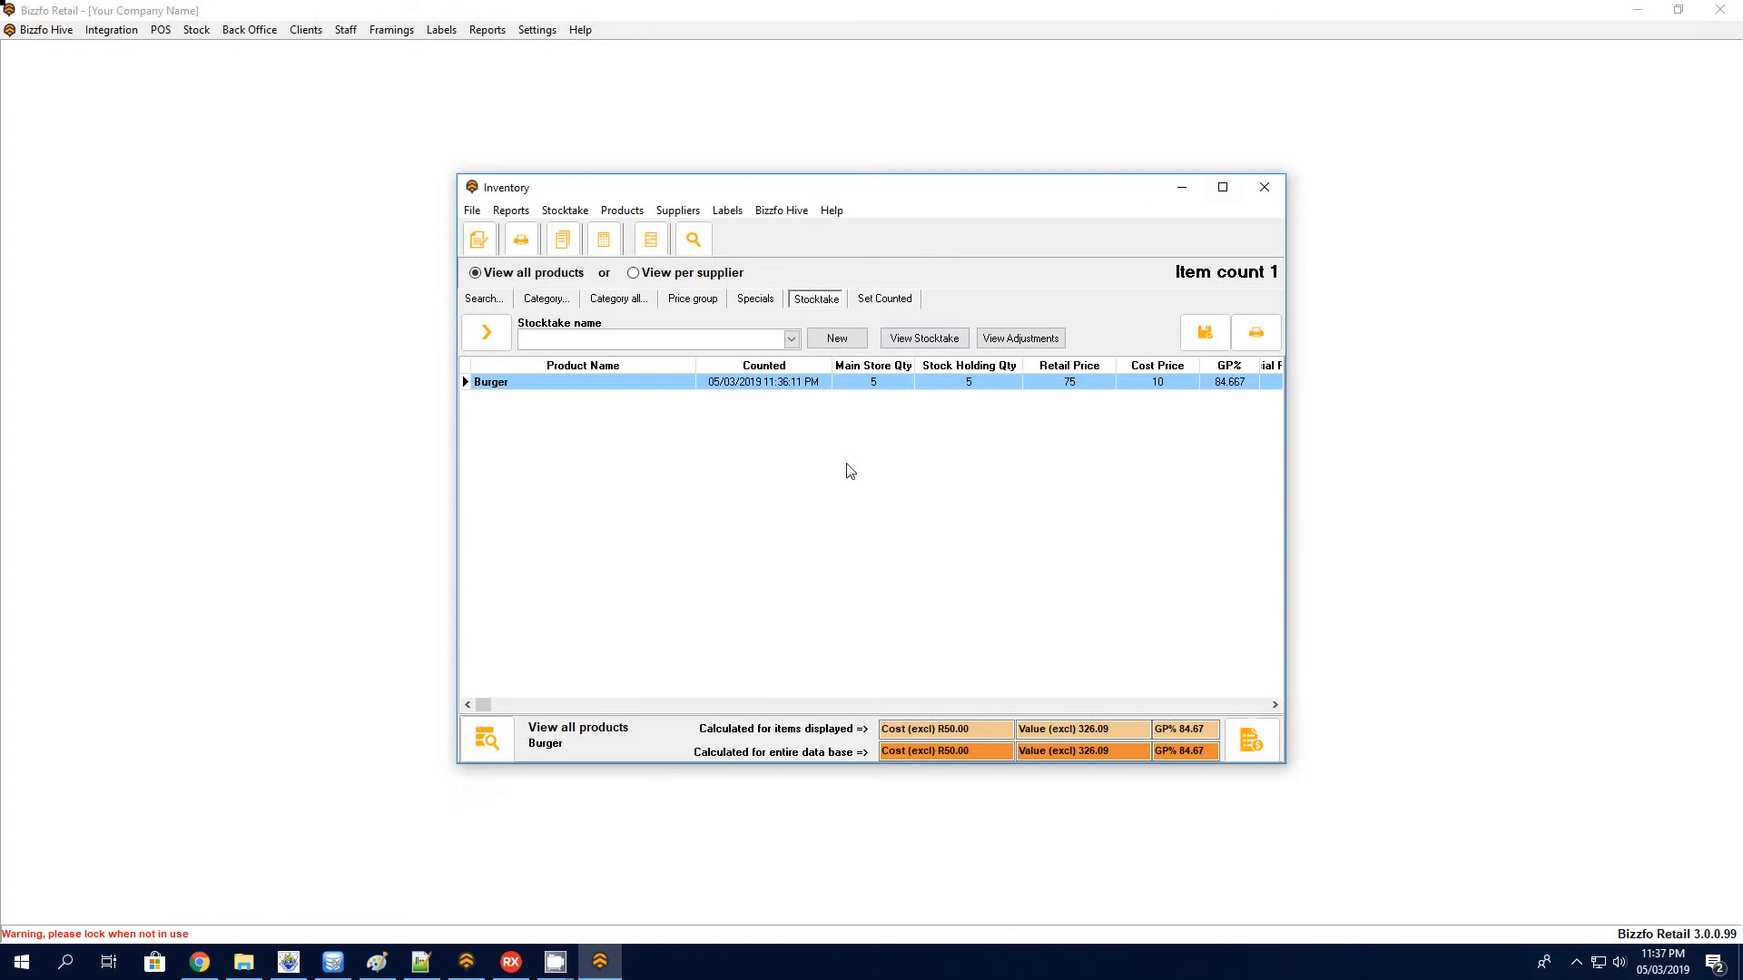
Step: Set Burger's counted quantity to 4 under a new default-named stock adjustment list and save it
{"action": "right_click", "coordinate": [593, 382]}
{"action": "left_click", "coordinate": [615, 397]}
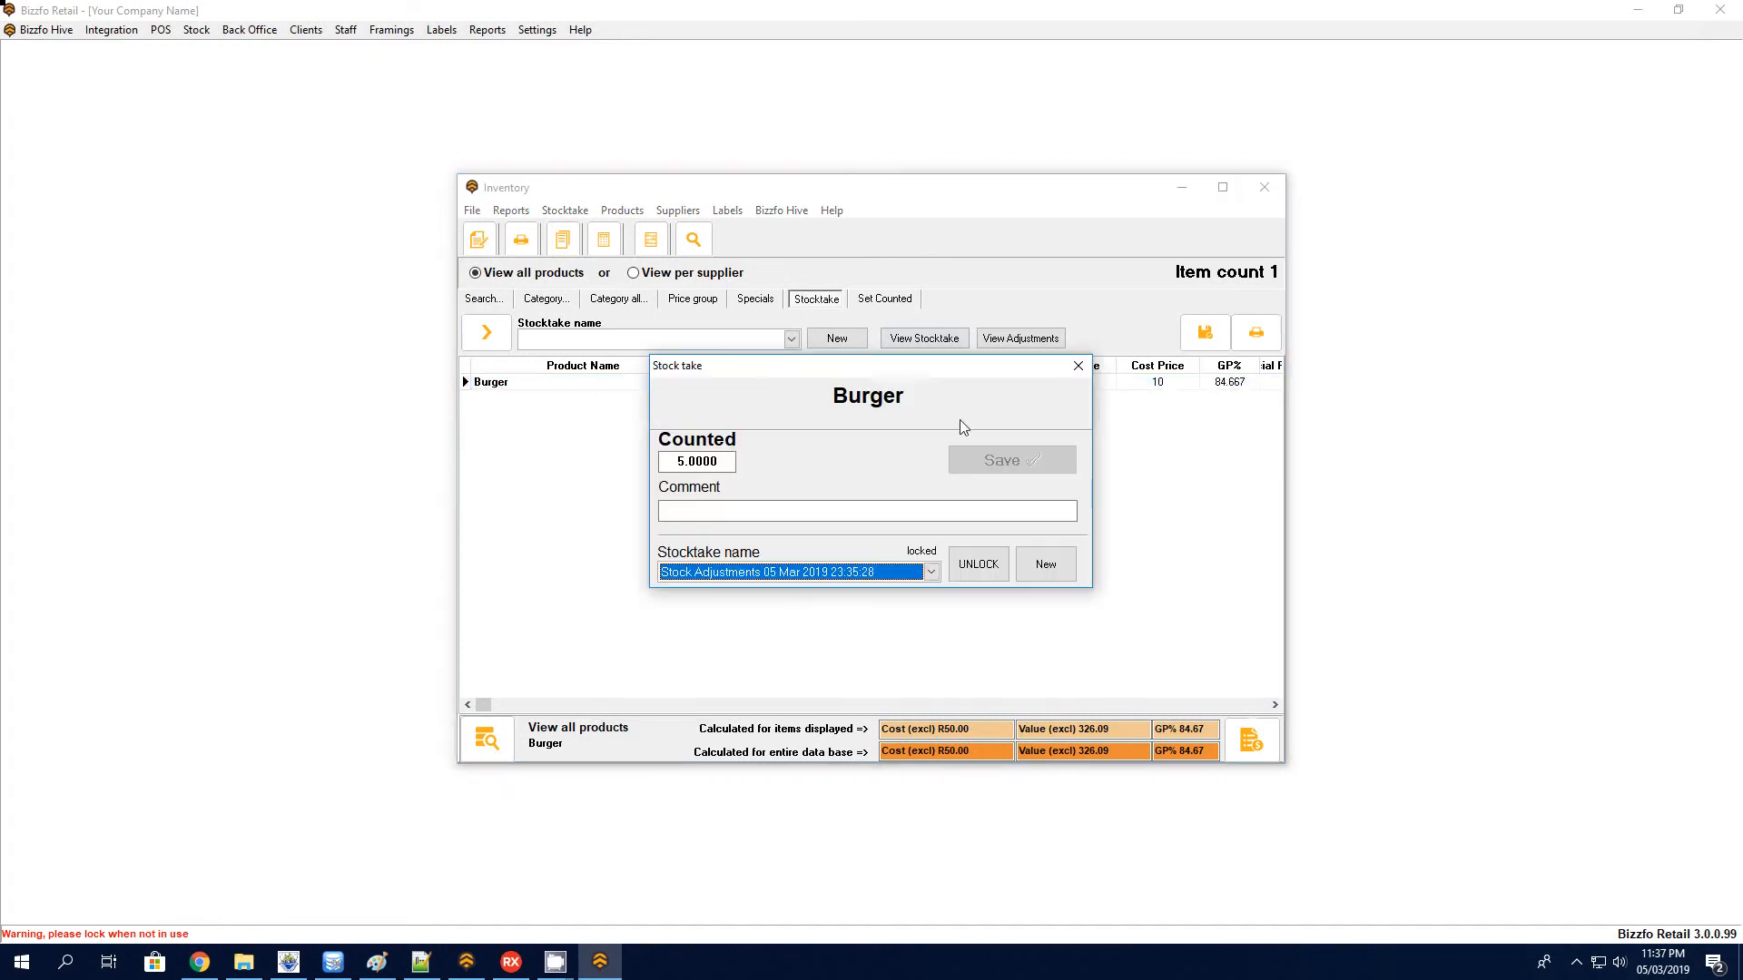
{"action": "type", "text": "4"}
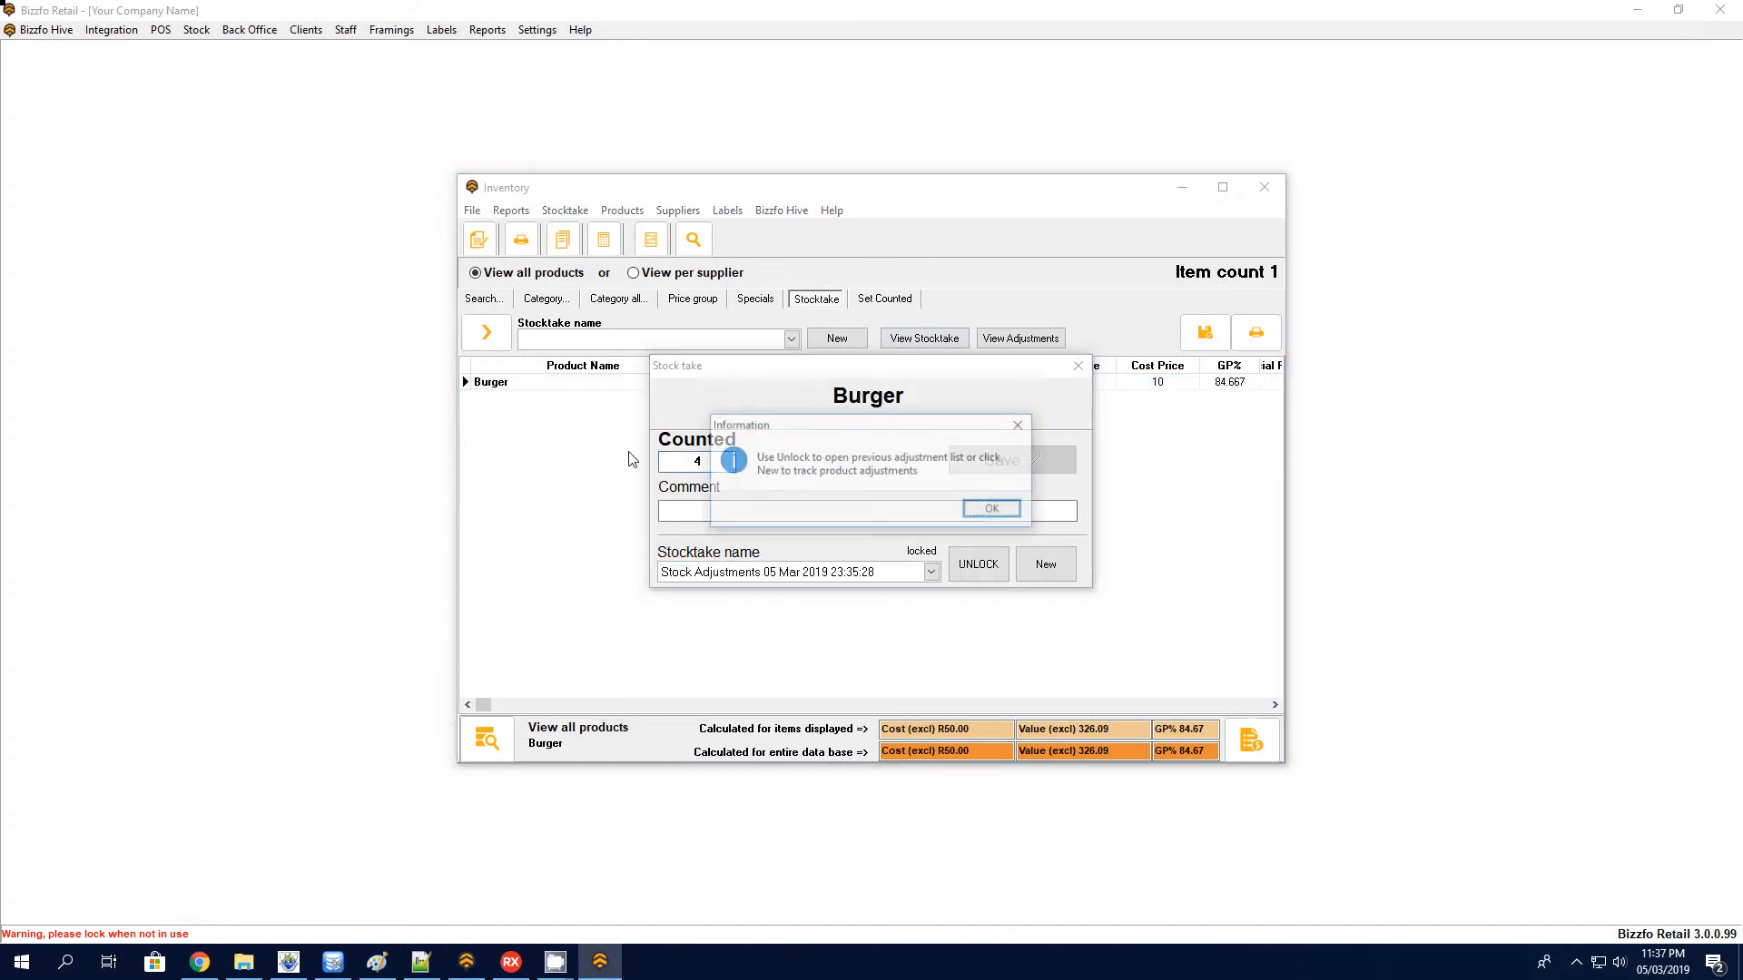
{"action": "left_click", "coordinate": [989, 512]}
{"action": "left_click", "coordinate": [1044, 564]}
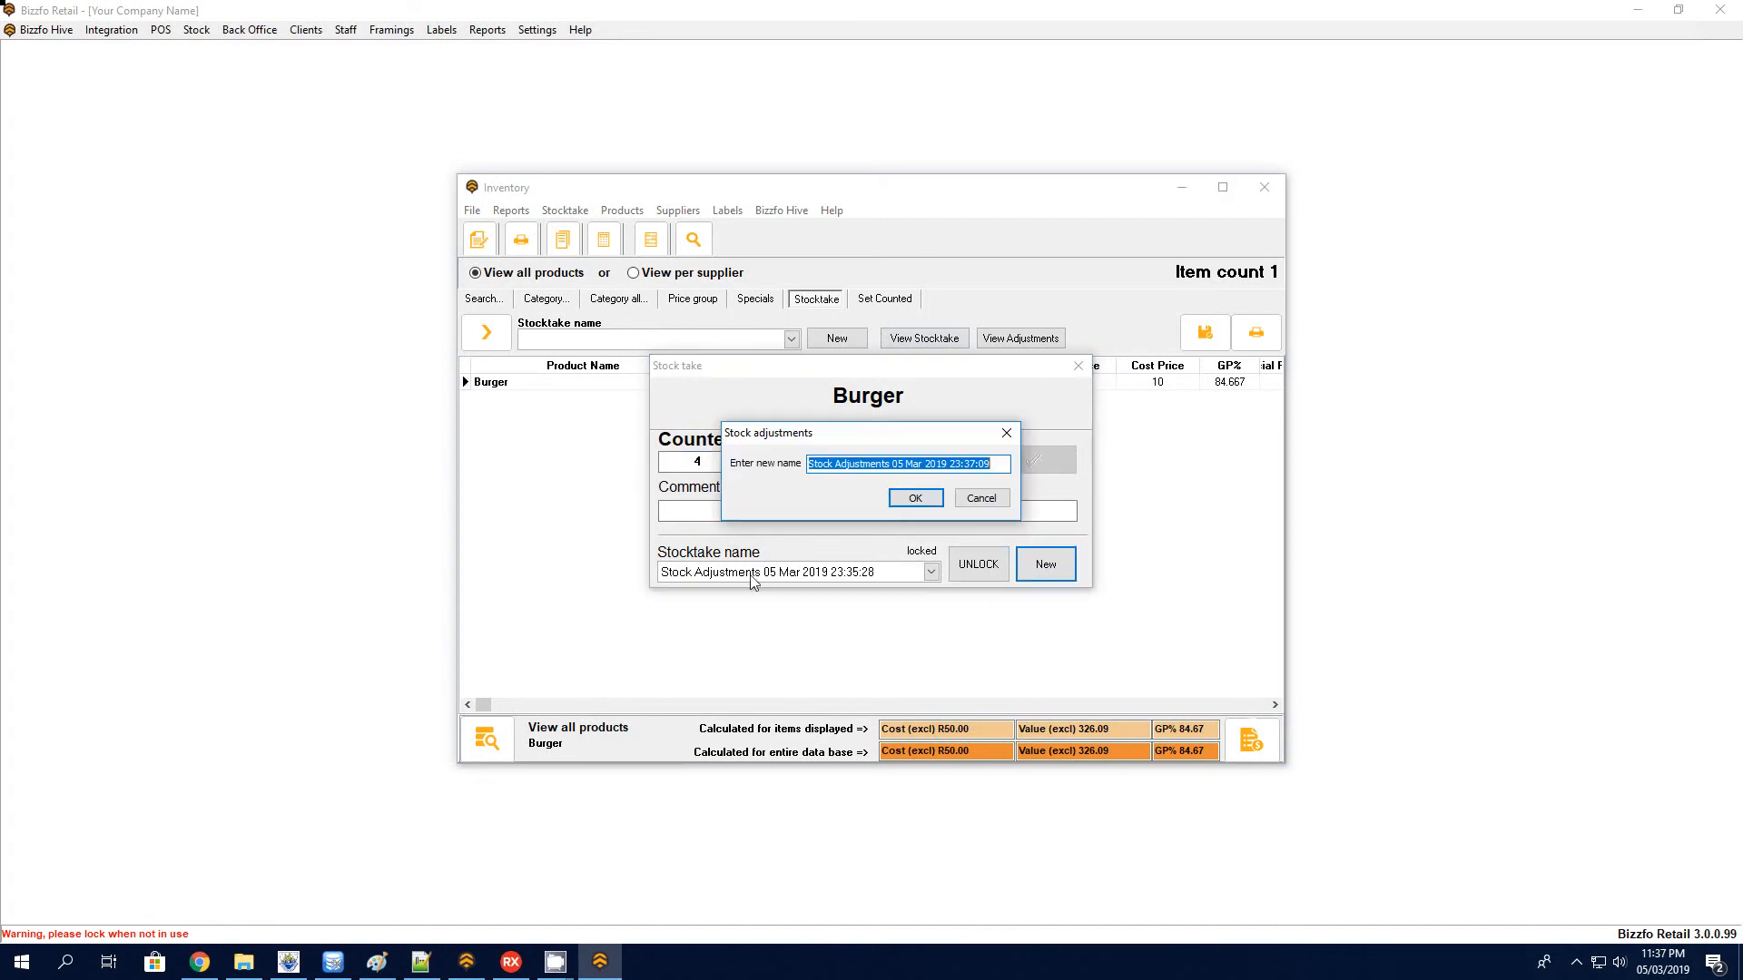
{"action": "left_click", "coordinate": [918, 503]}
{"action": "left_click", "coordinate": [1040, 461]}
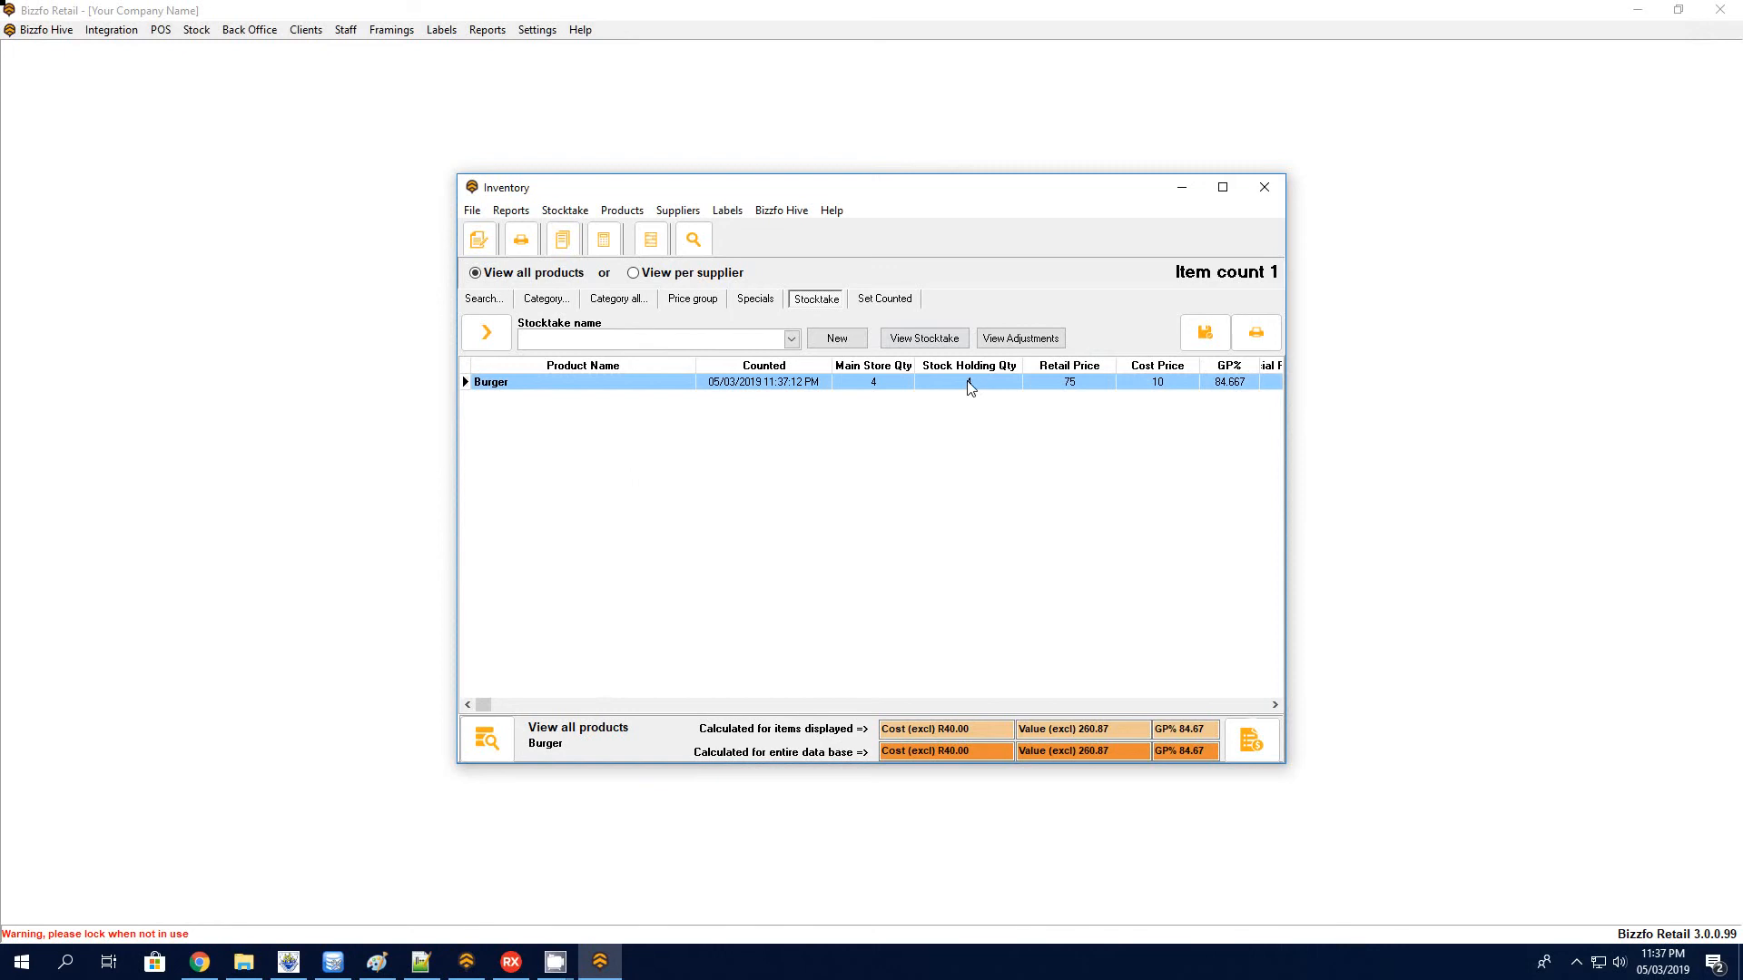
Step: View the stock adjustments recorded under "Stock Adjustments 05 Mar 2019 23:37:09"
{"action": "left_click", "coordinate": [1024, 339]}
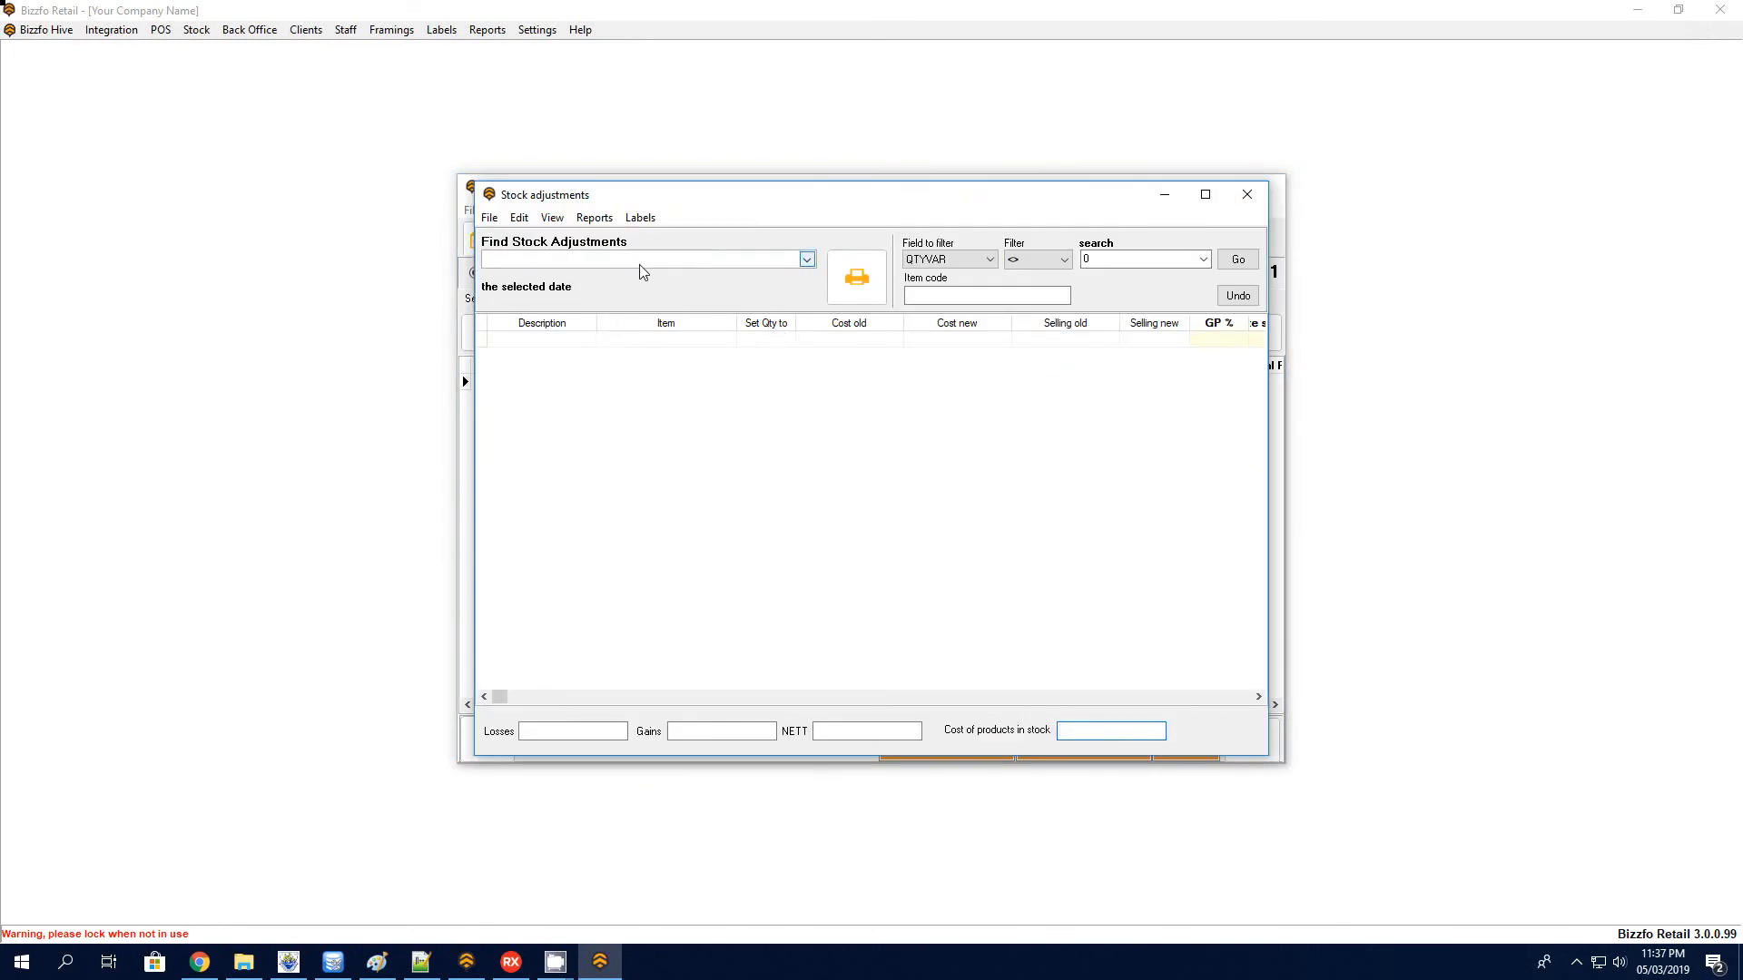
{"action": "left_click", "coordinate": [806, 259]}
{"action": "left_click", "coordinate": [608, 272]}
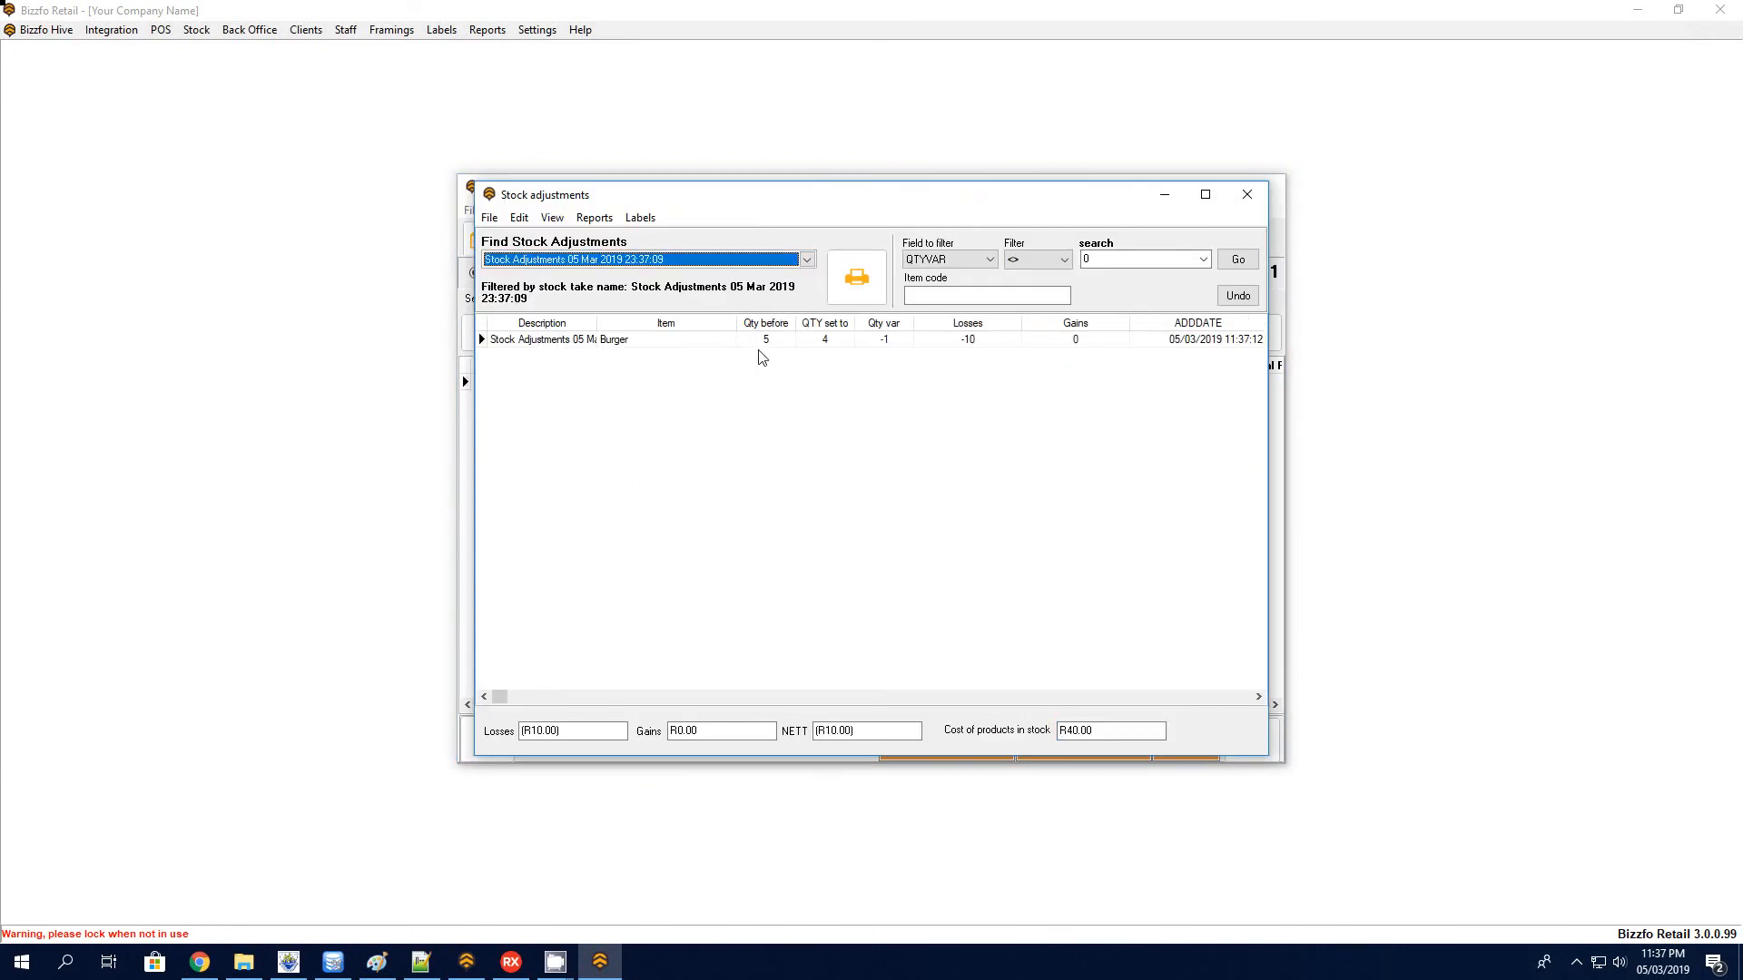
Step: Check the net and losses totals for "Stock Adjustments 05 Mar 2019 23:37:09" and preview its stock audit trail report
{"action": "left_click", "coordinate": [900, 735]}
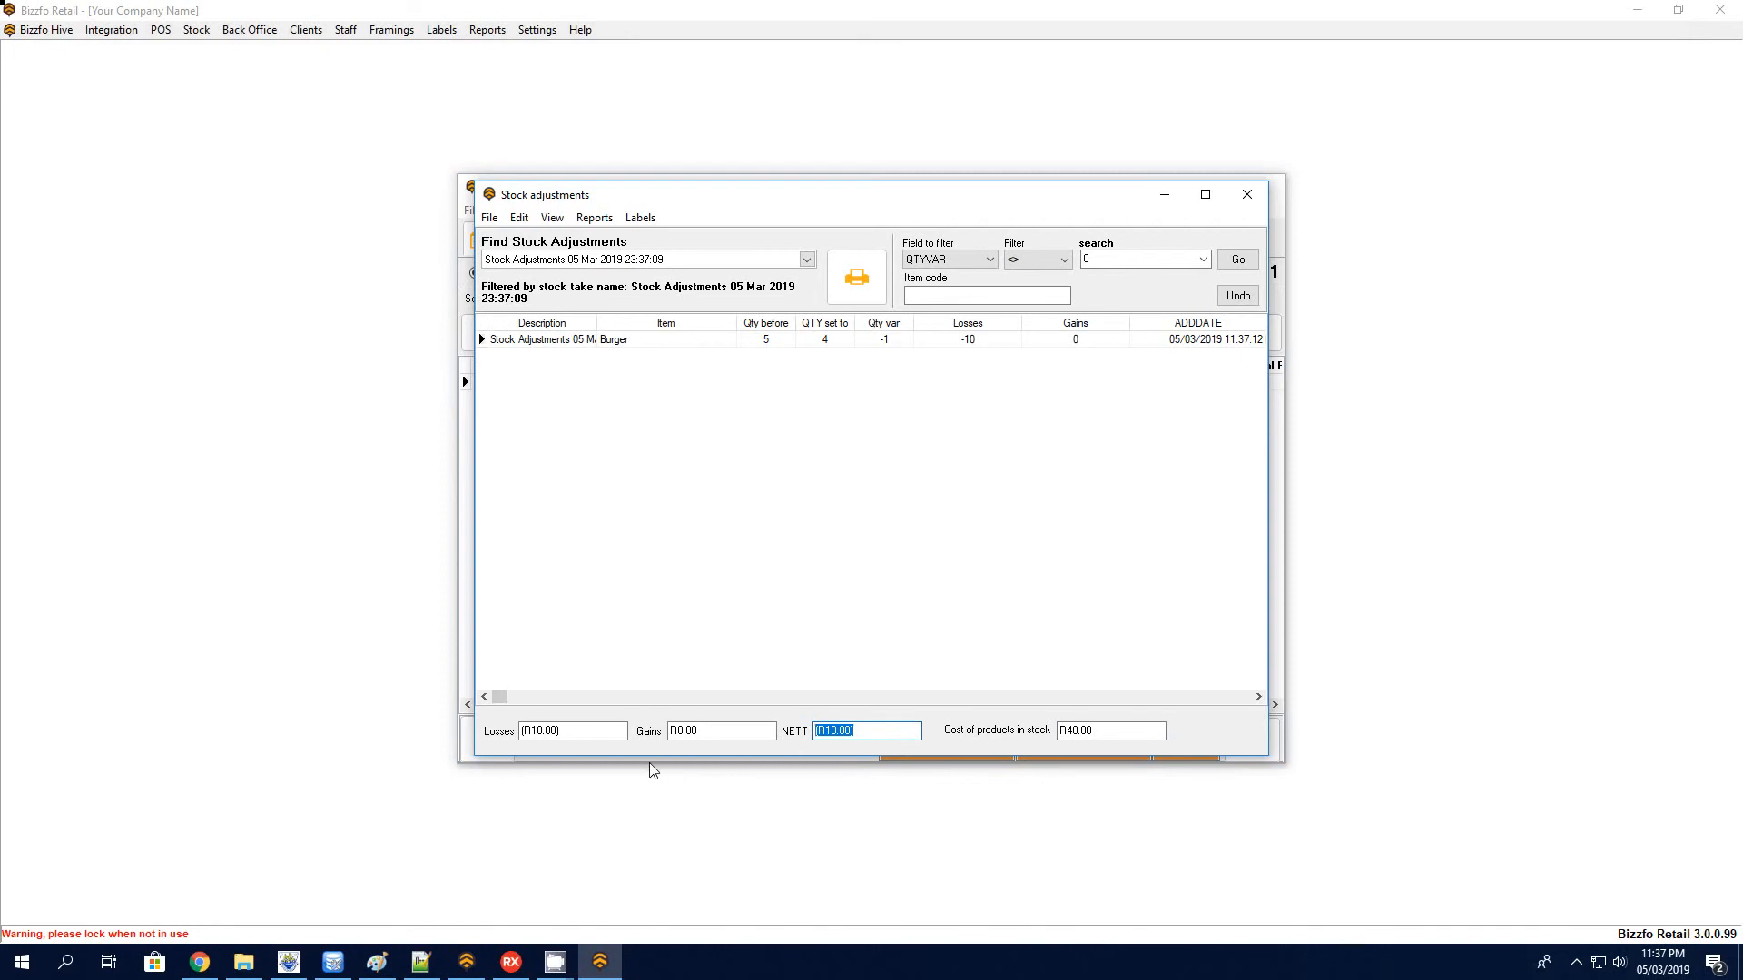
{"action": "left_click", "coordinate": [534, 737]}
{"action": "left_click", "coordinate": [535, 737]}
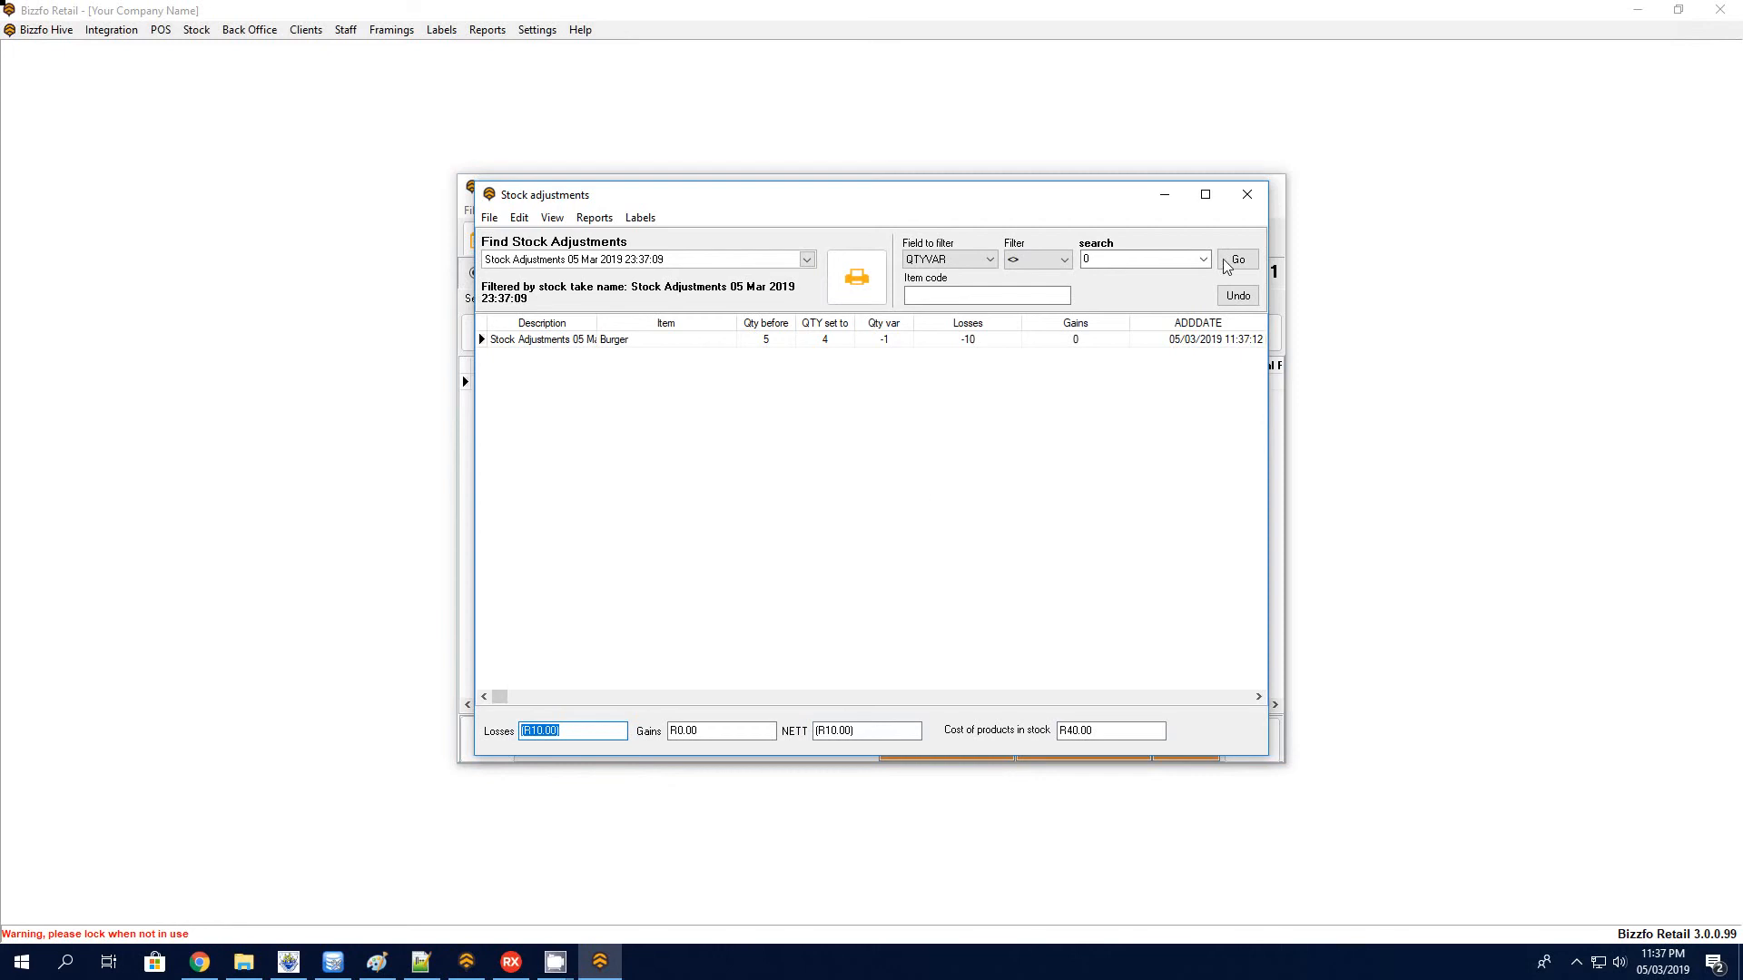
{"action": "left_click", "coordinate": [850, 274]}
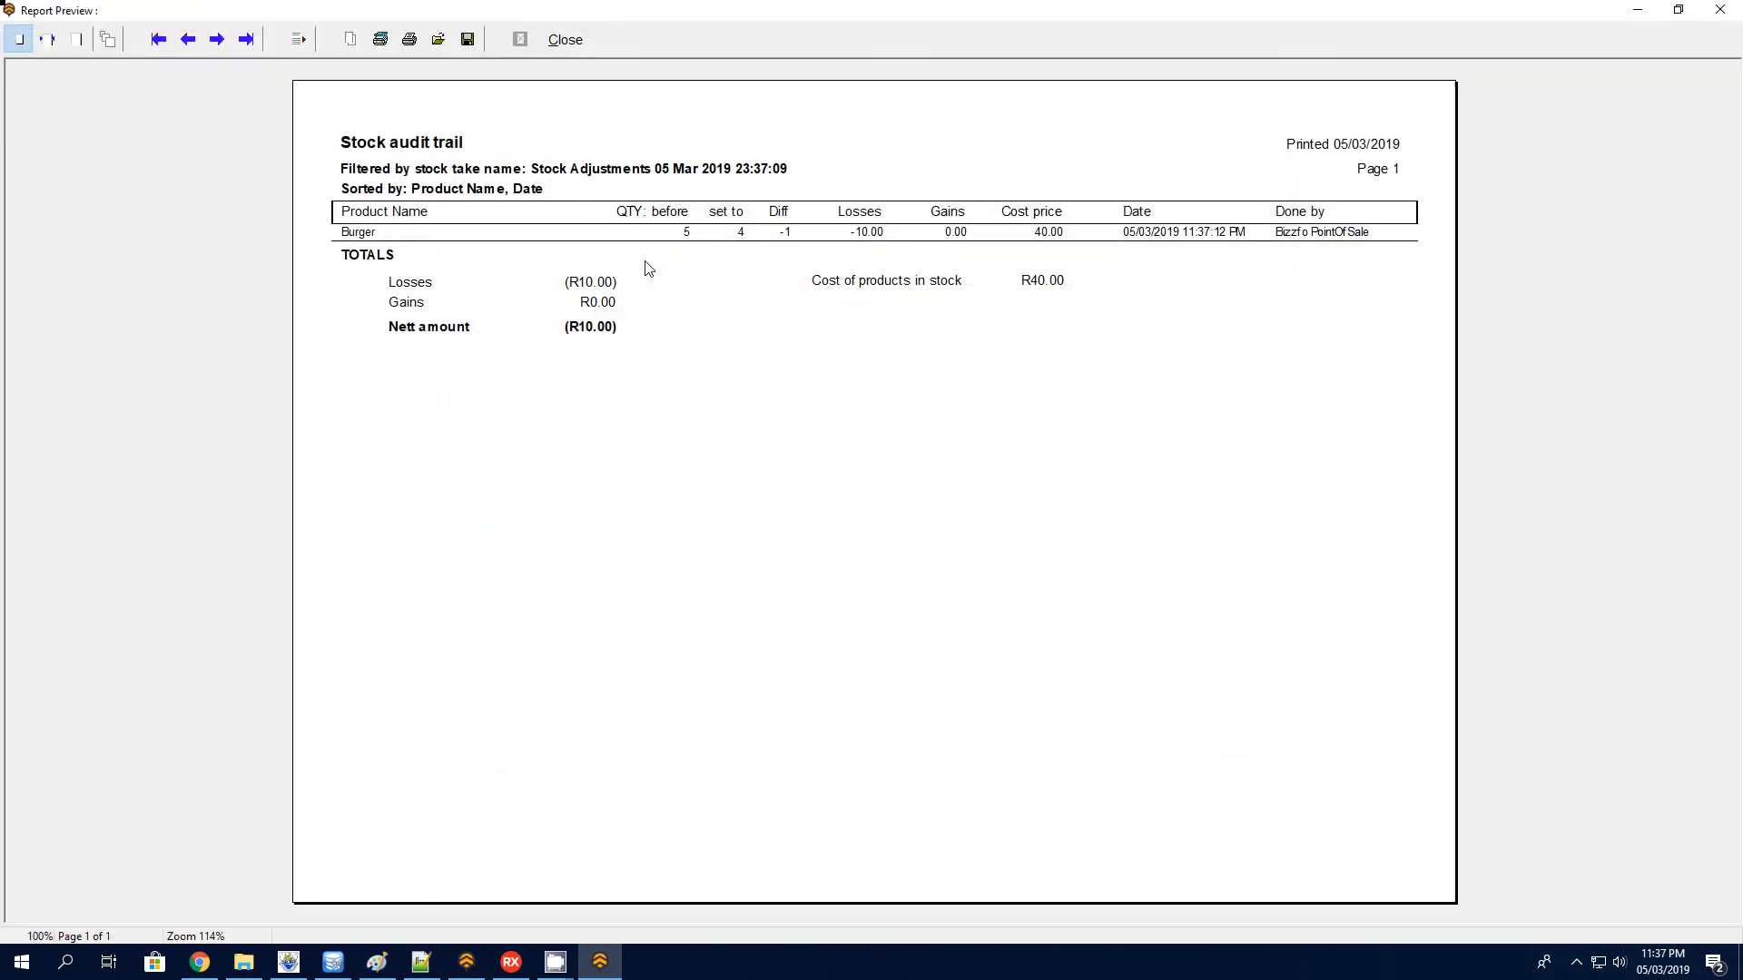
{"action": "left_click", "coordinate": [565, 39]}
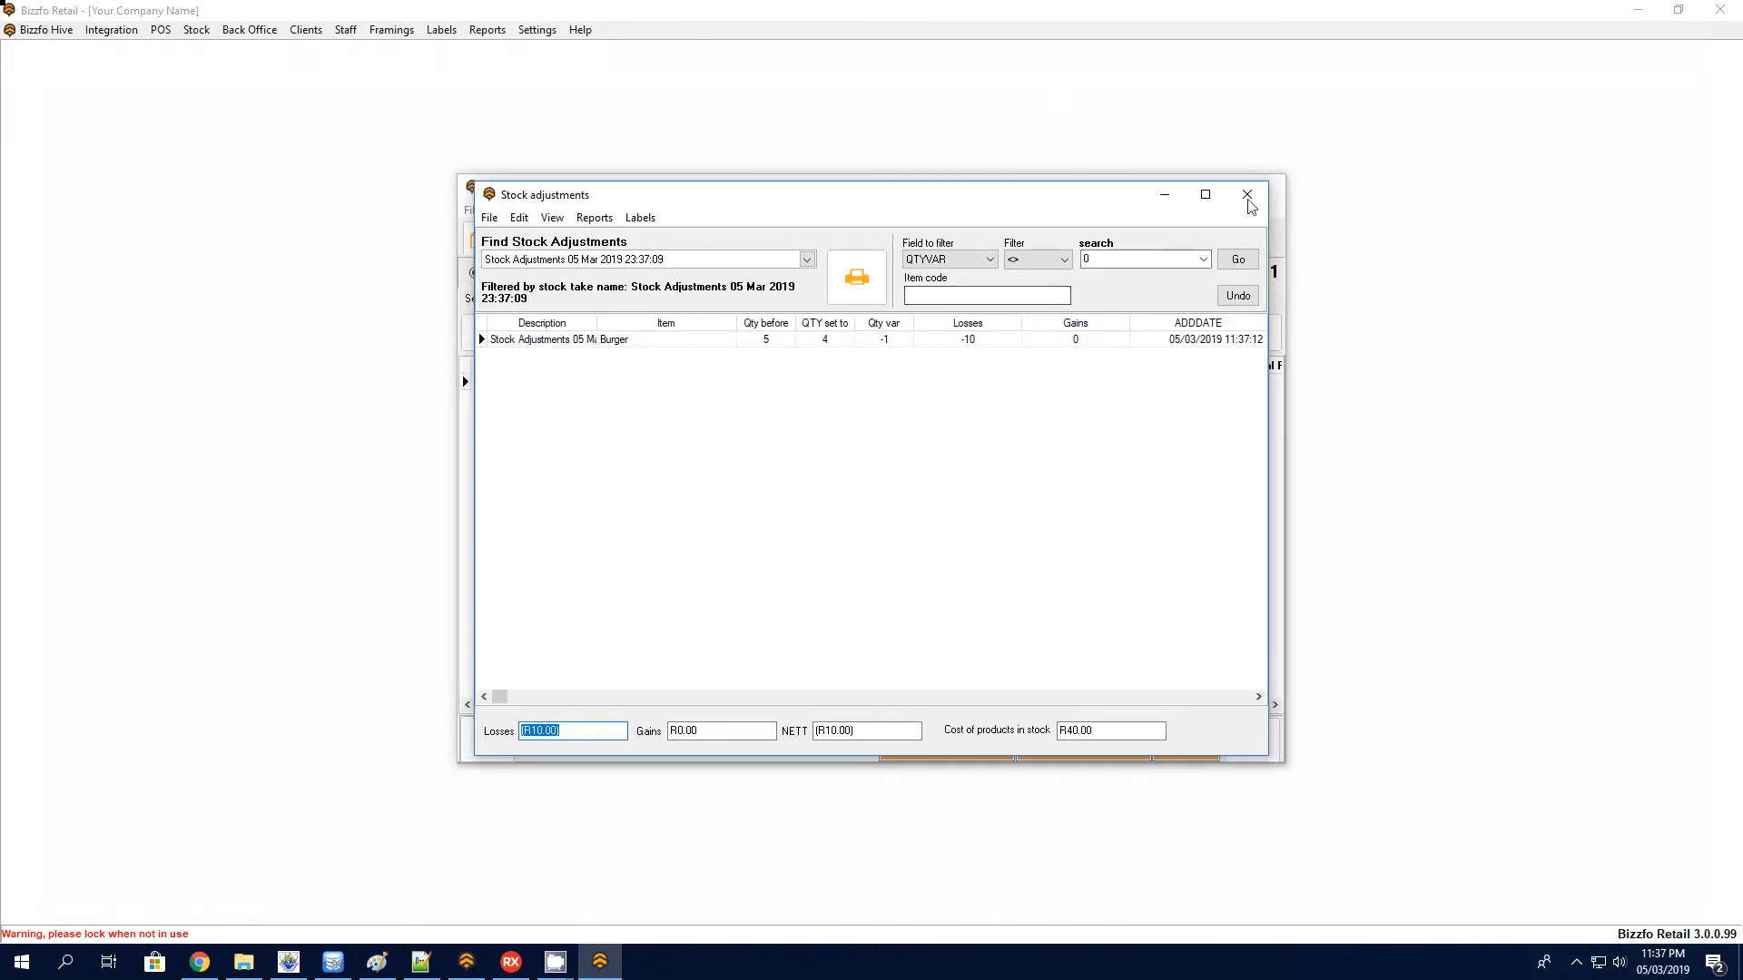
{"action": "left_click", "coordinate": [1264, 188]}
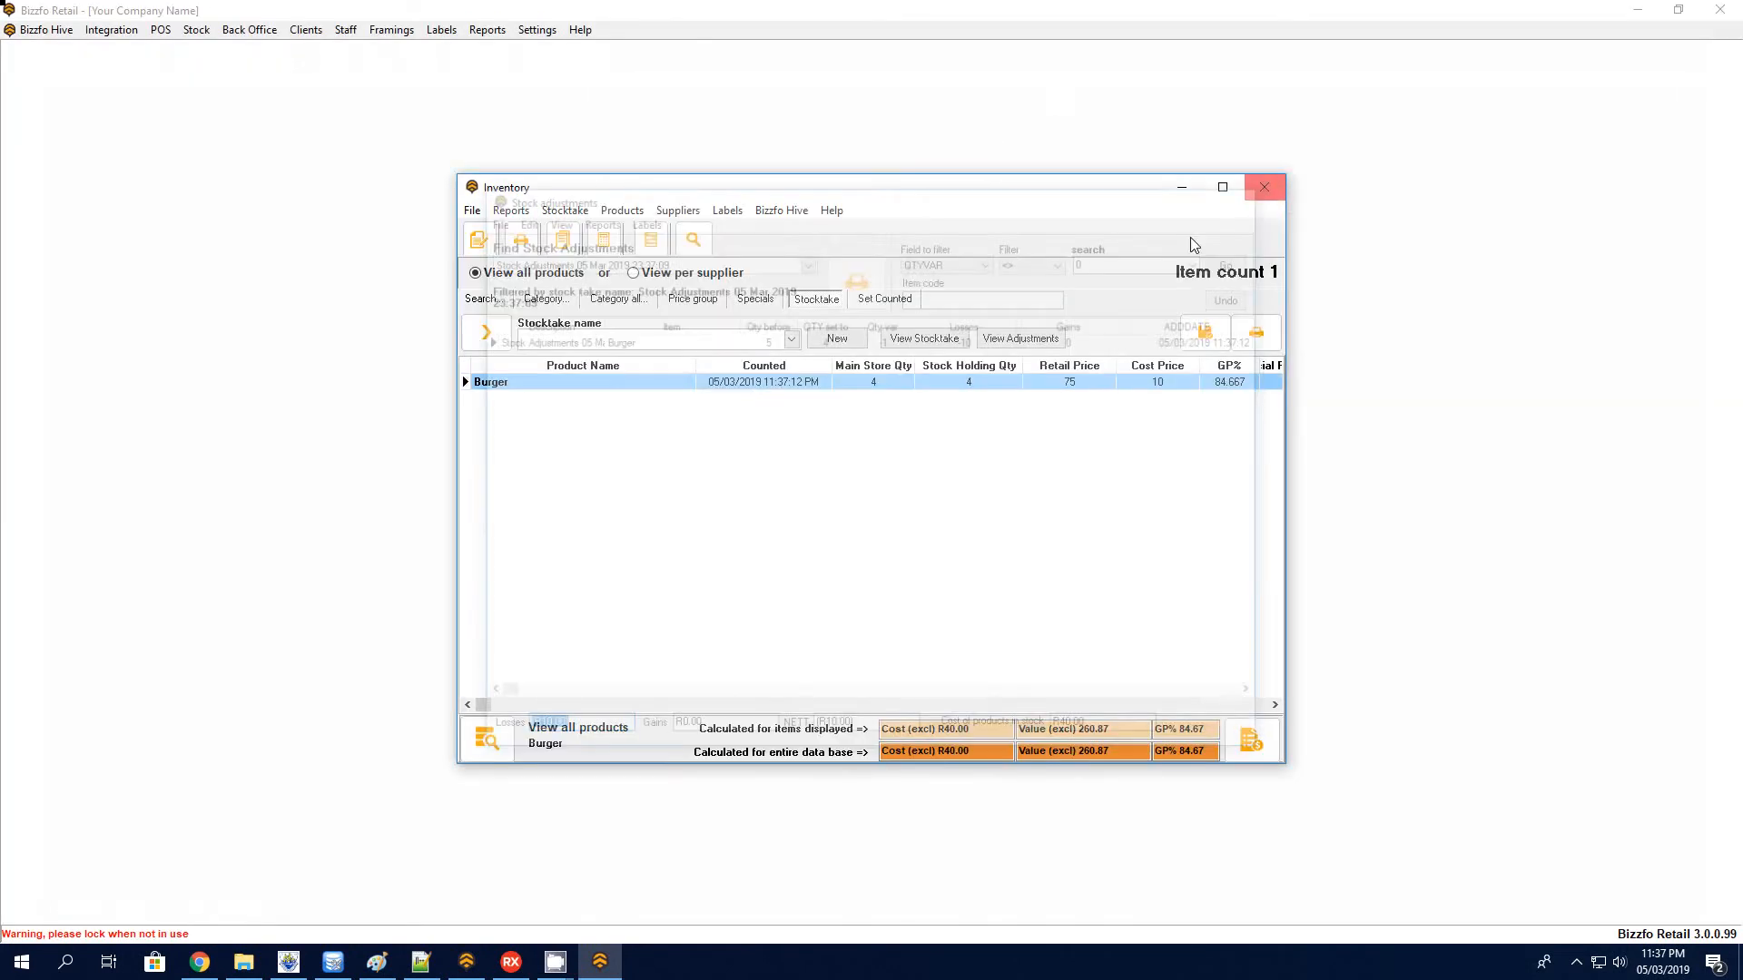
Step: Save a new quantity and cost snapshot of the displayed products and preview the audit trail of "Entire stock holding at 05/03/2019 11:37:40 PM"
{"action": "left_click", "coordinate": [1216, 336]}
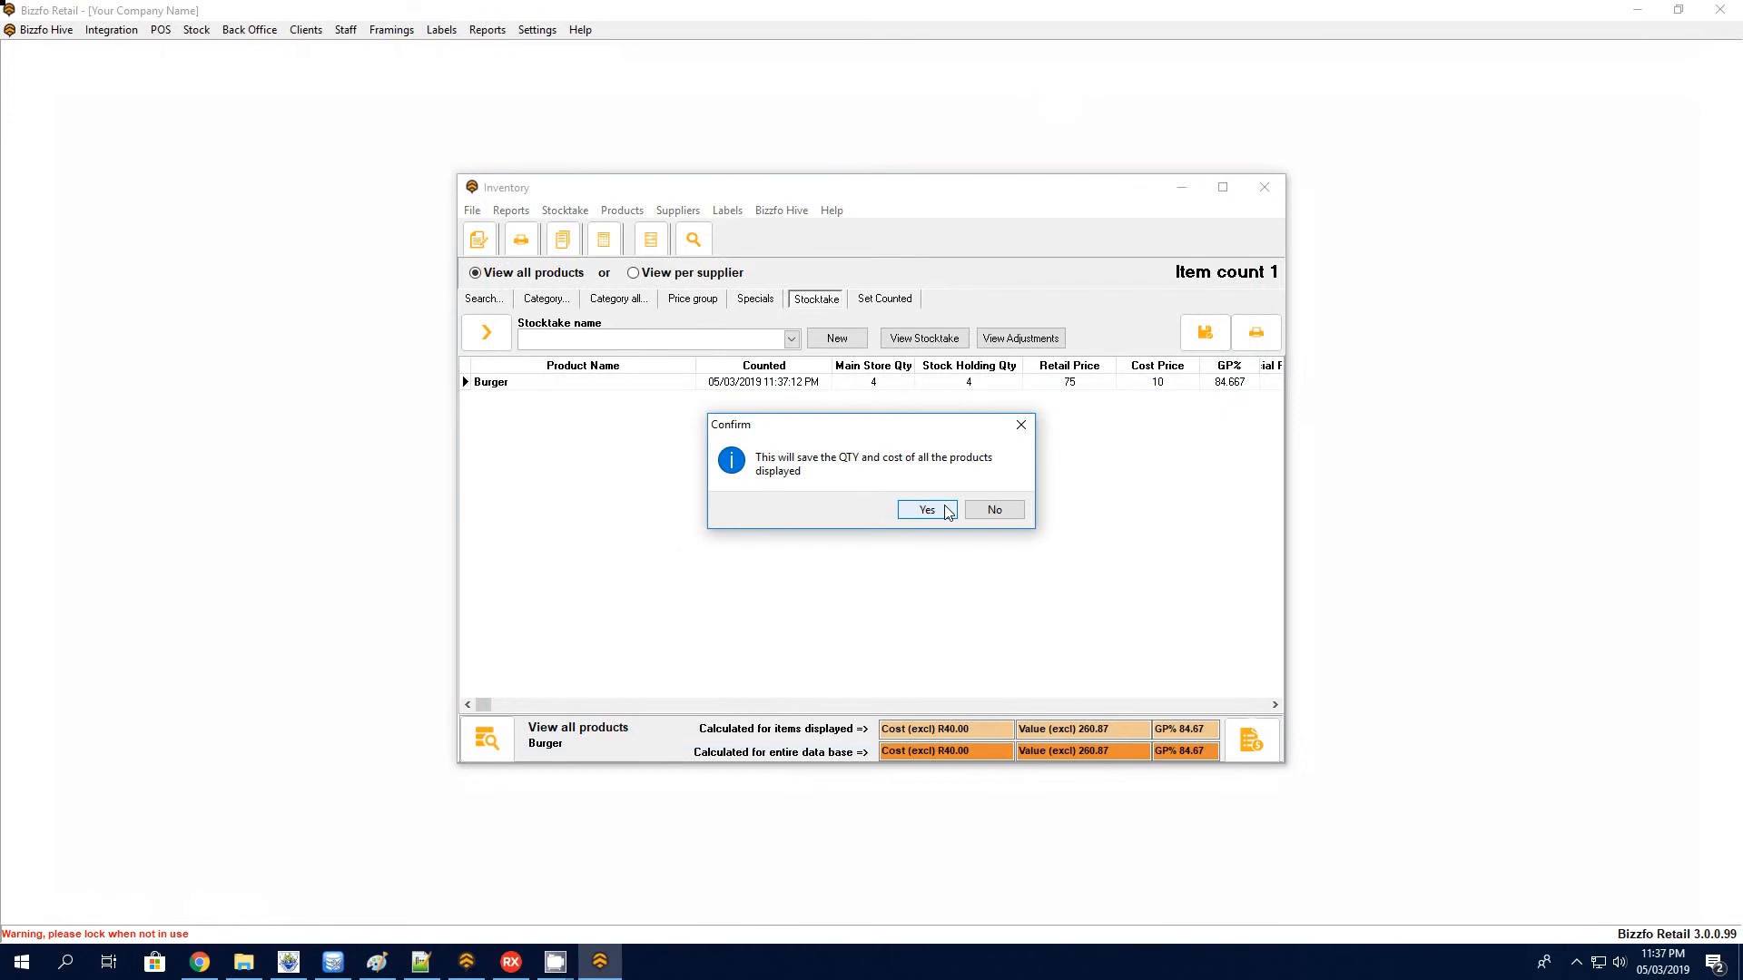
{"action": "left_click", "coordinate": [926, 510]}
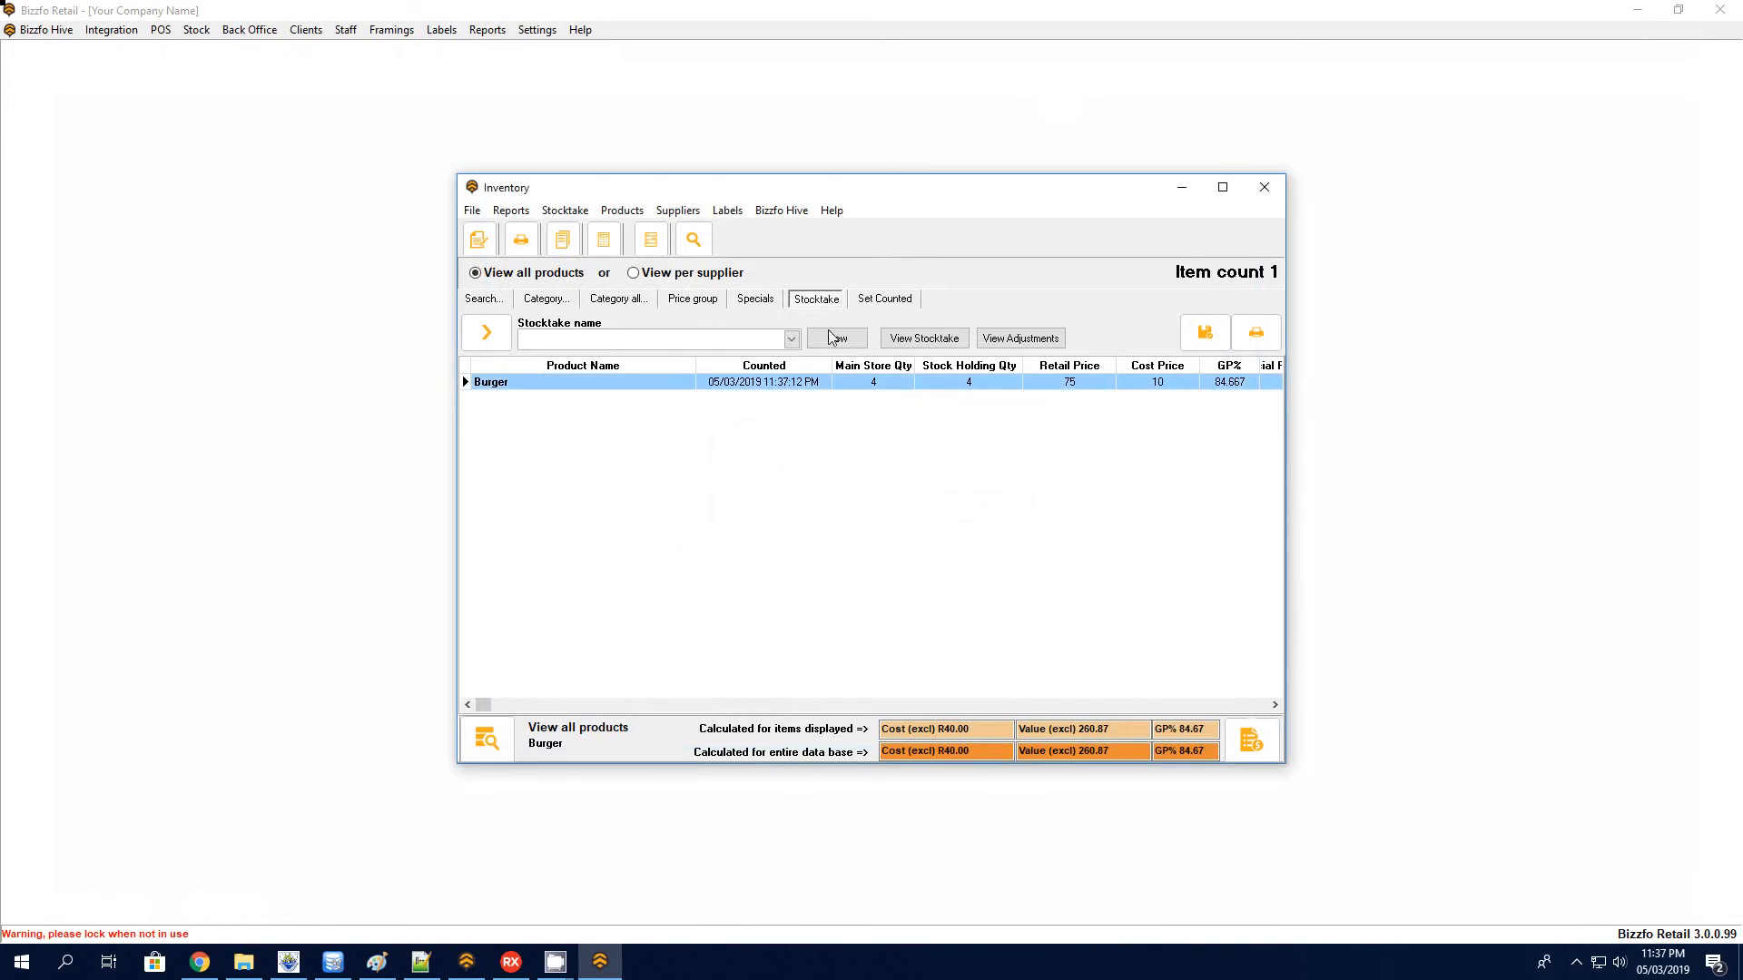
{"action": "left_click", "coordinate": [1024, 339]}
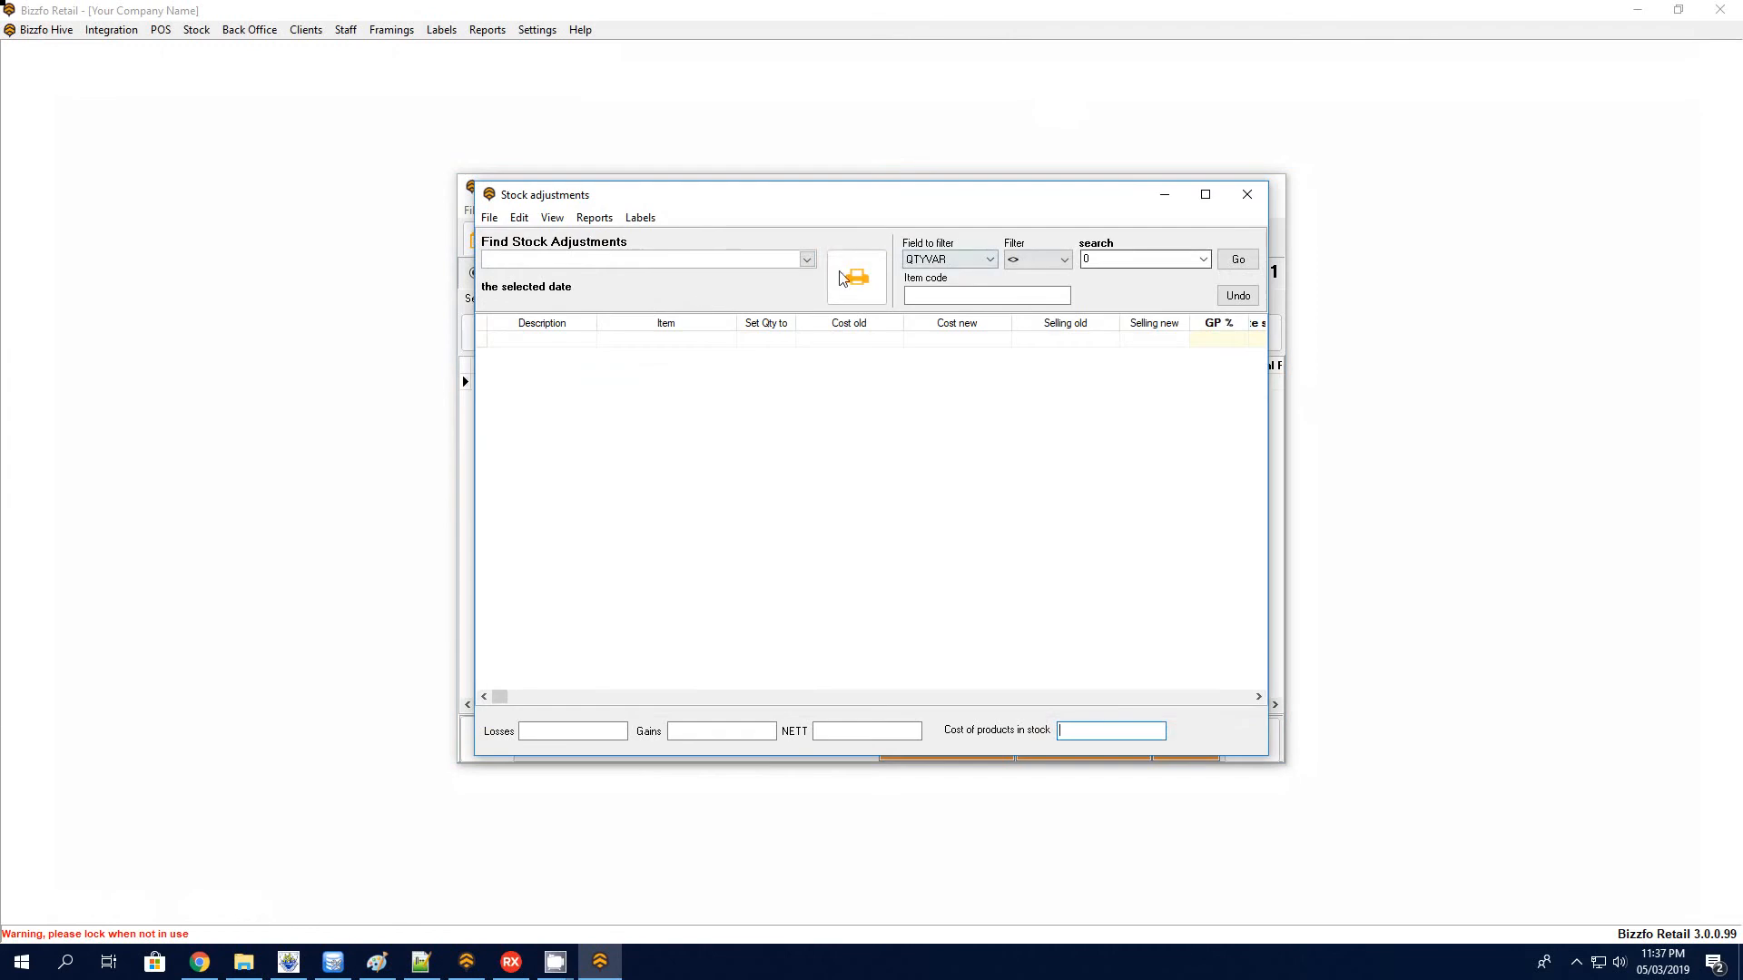
{"action": "left_click", "coordinate": [641, 263]}
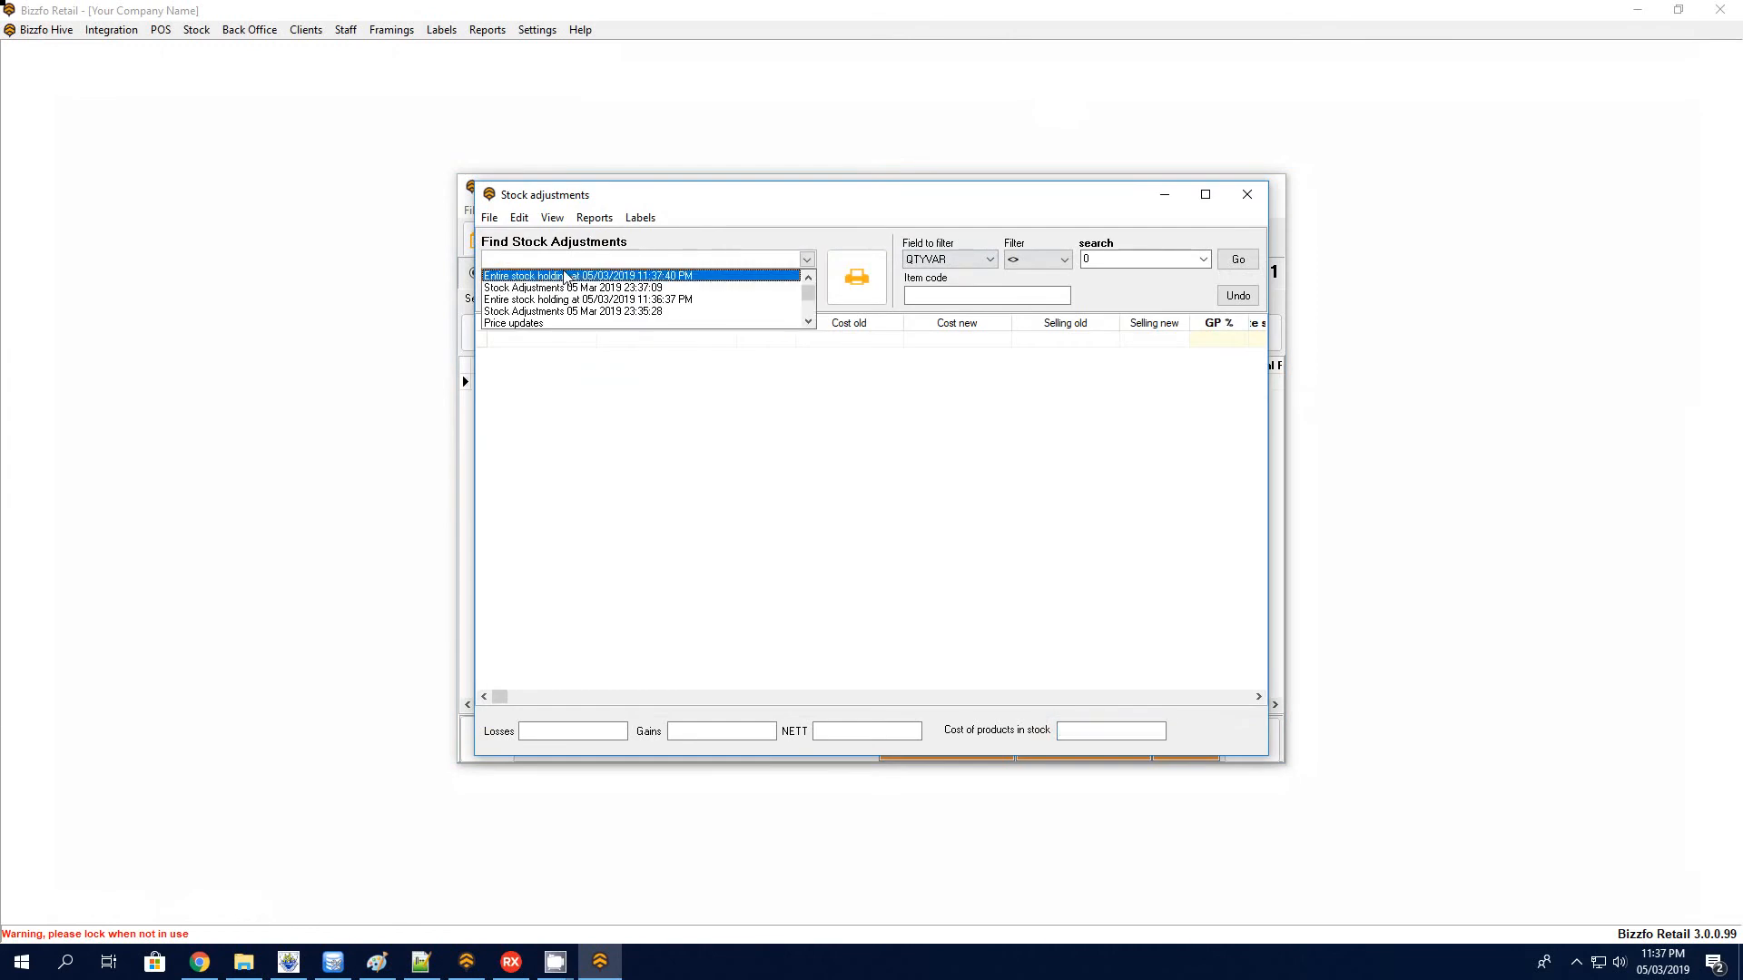
{"action": "left_click", "coordinate": [562, 271]}
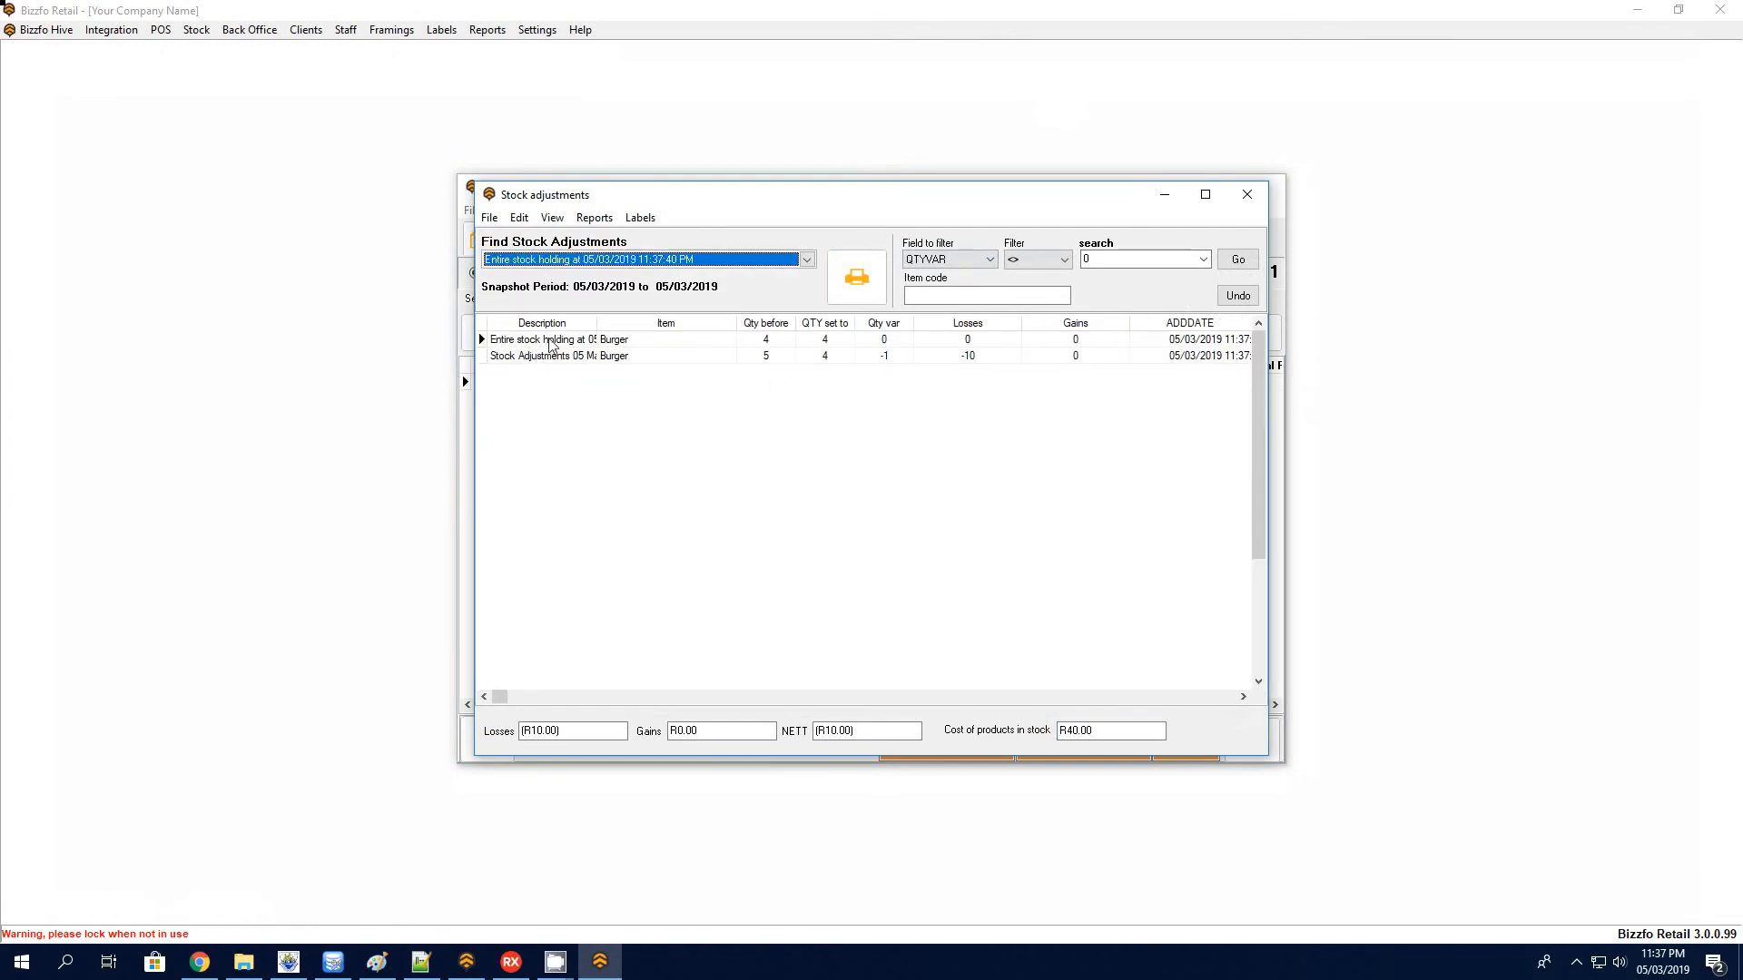
{"action": "left_click", "coordinate": [856, 277]}
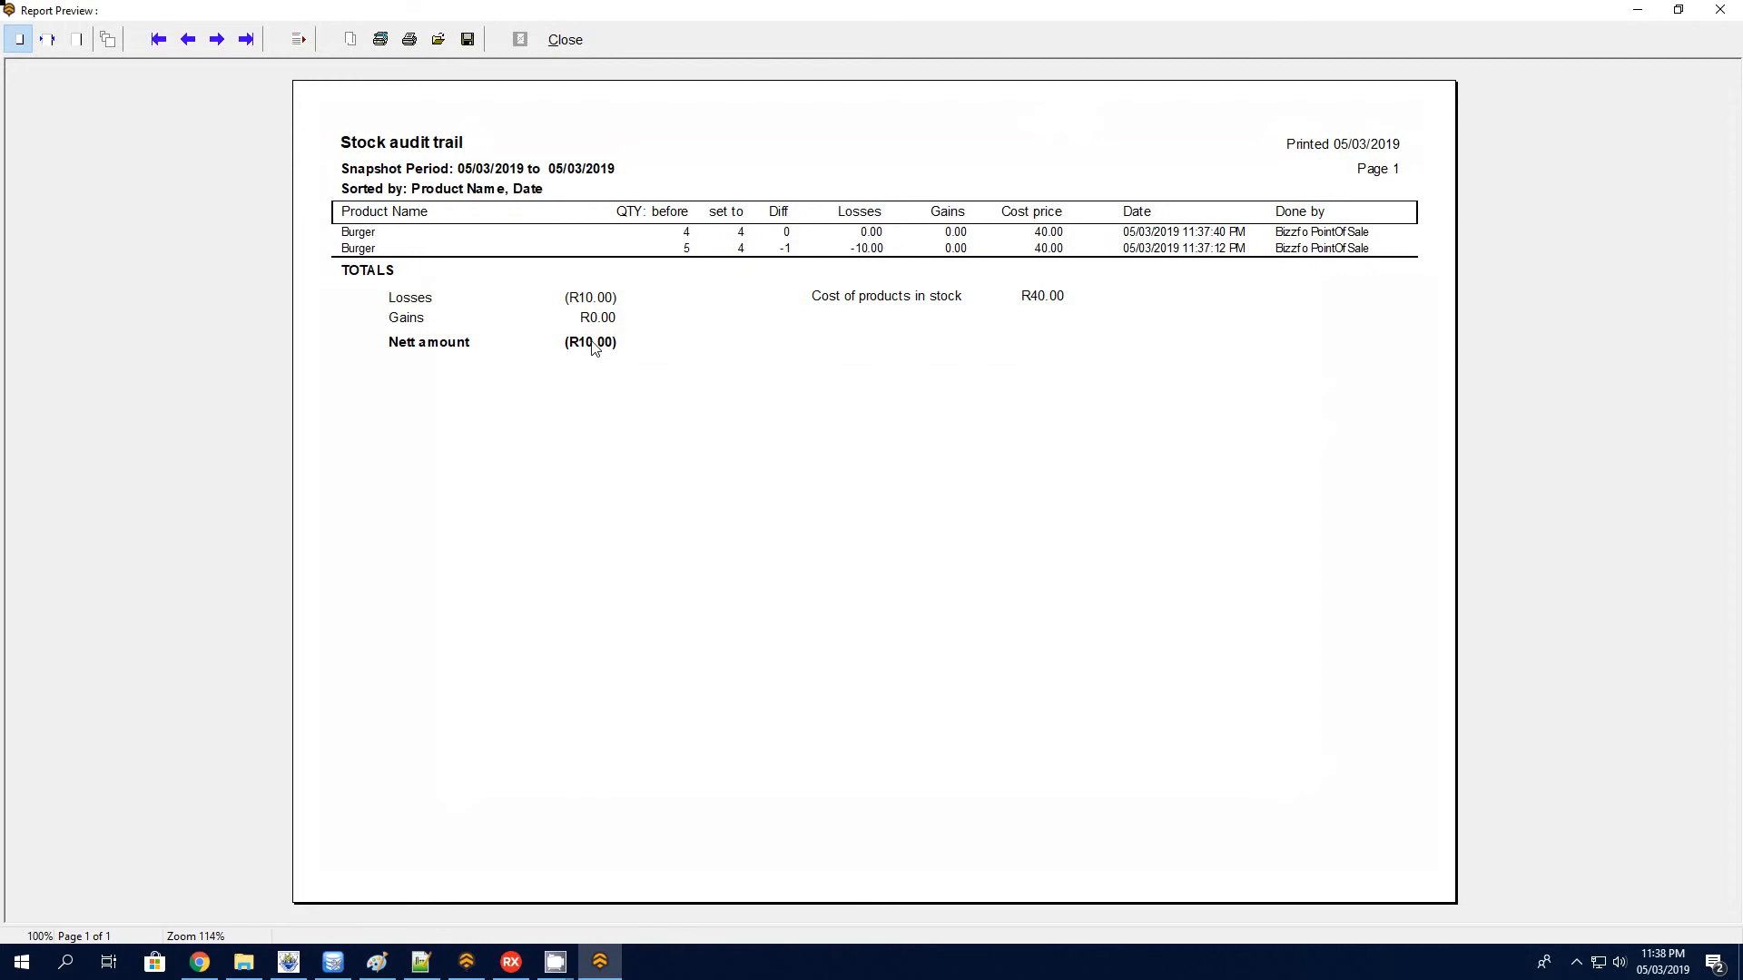
{"action": "left_click", "coordinate": [574, 45]}
{"action": "left_click", "coordinate": [1247, 194]}
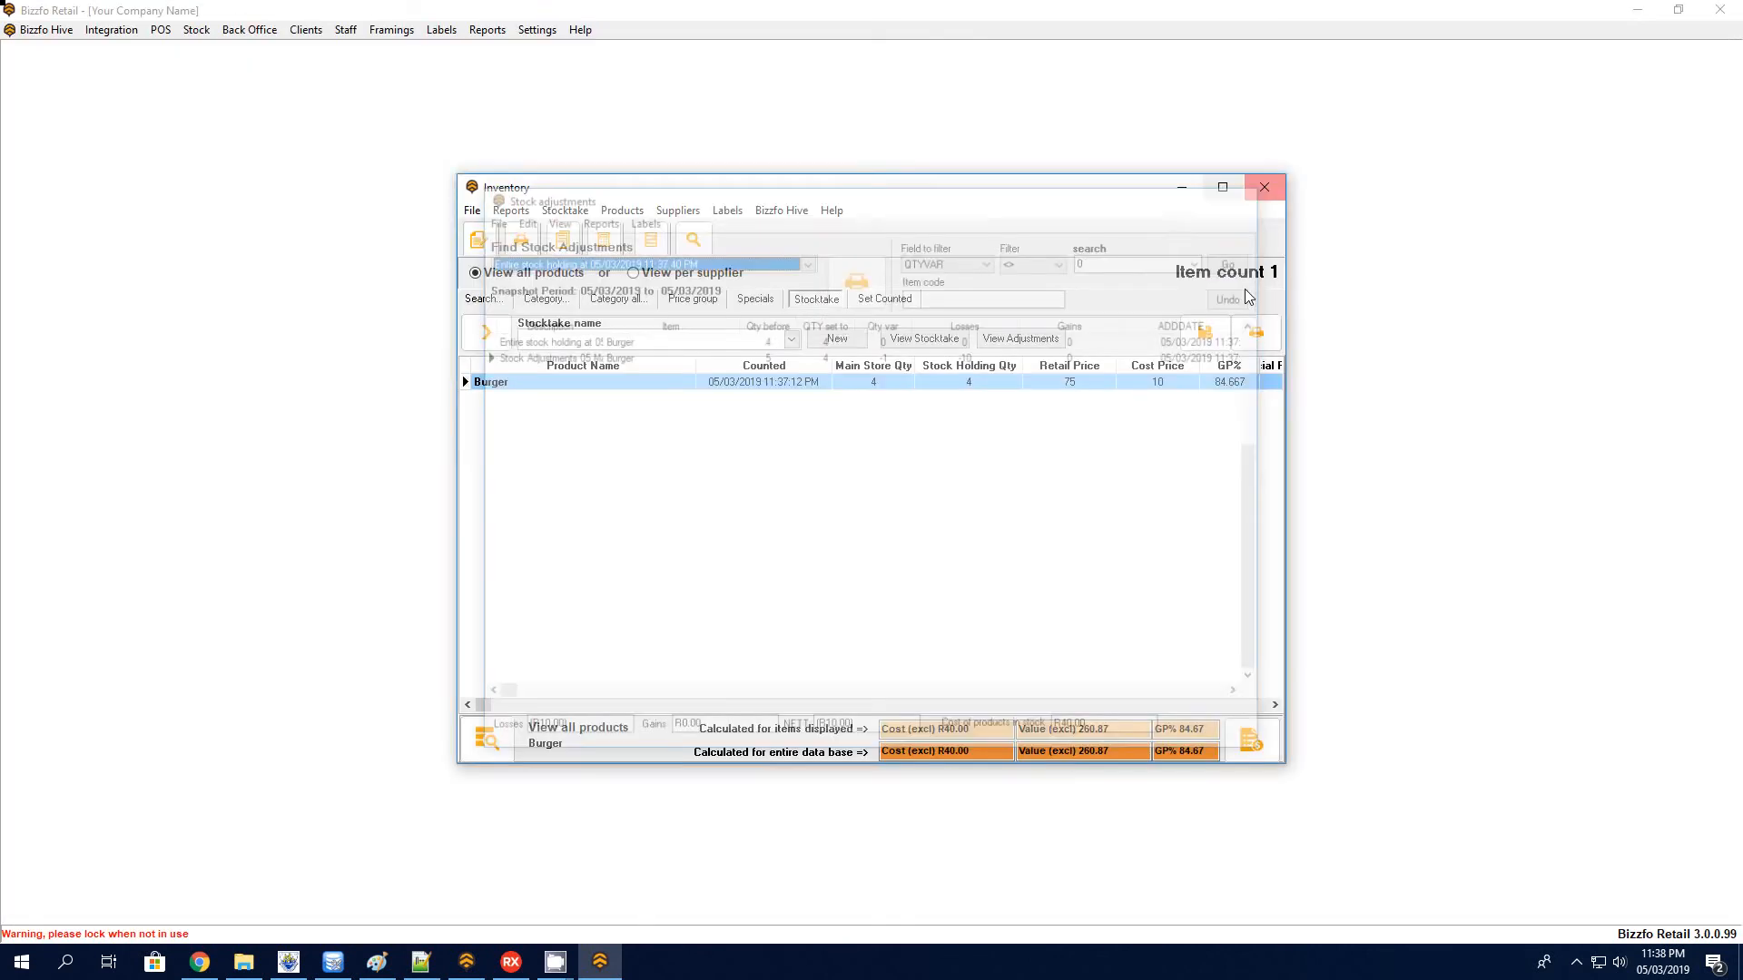
Step: Save another stock holding snapshot of all displayed products and review its automatically opened audit trail report
{"action": "left_click", "coordinate": [1204, 332]}
{"action": "left_click", "coordinate": [919, 514]}
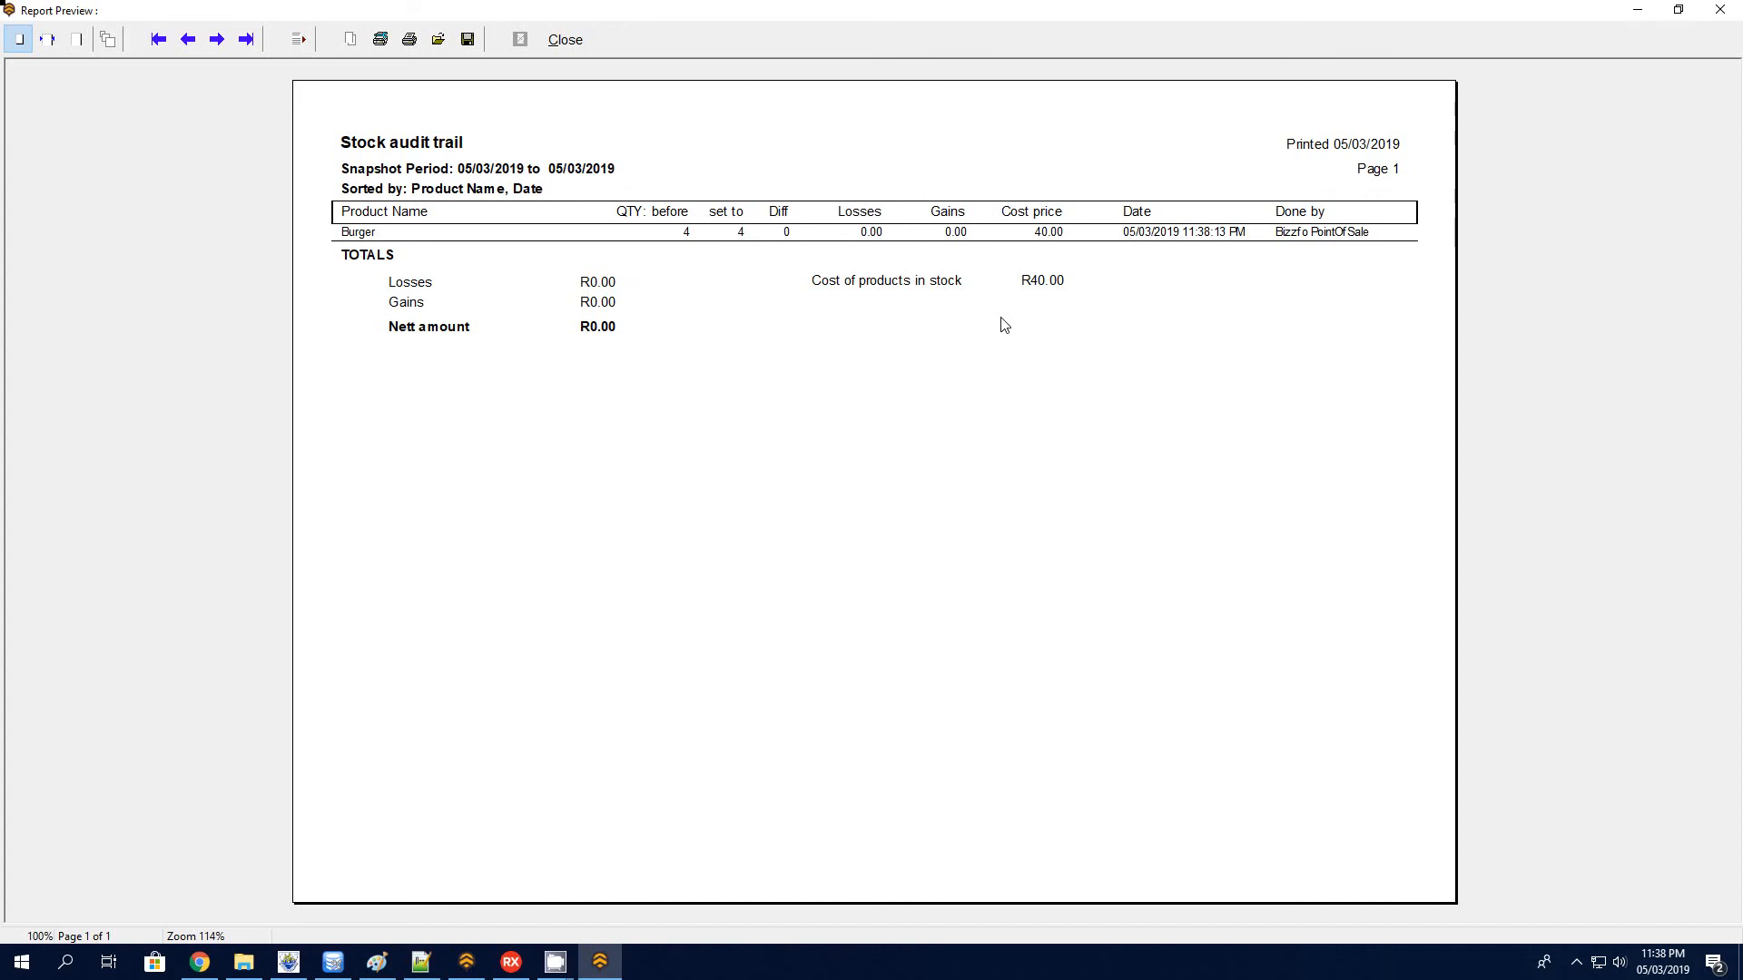
{"action": "left_click", "coordinate": [610, 40]}
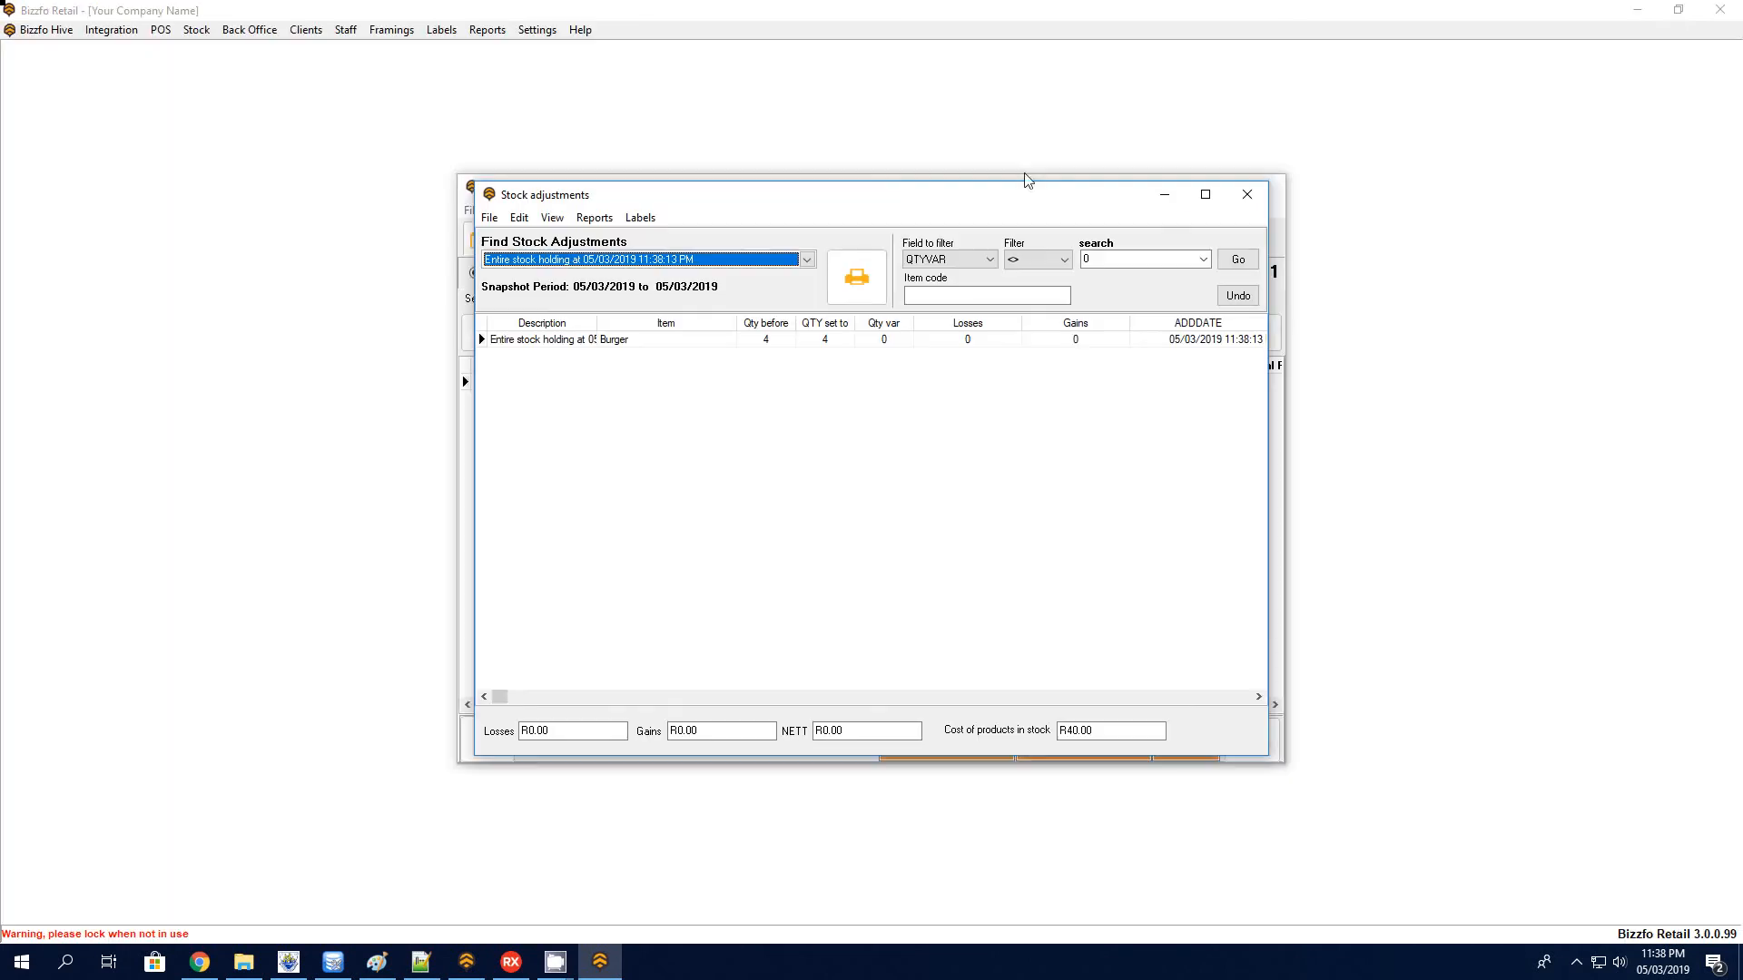
{"action": "left_click", "coordinate": [1252, 204]}
{"action": "right_click", "coordinate": [689, 379]}
{"action": "left_click", "coordinate": [817, 393]}
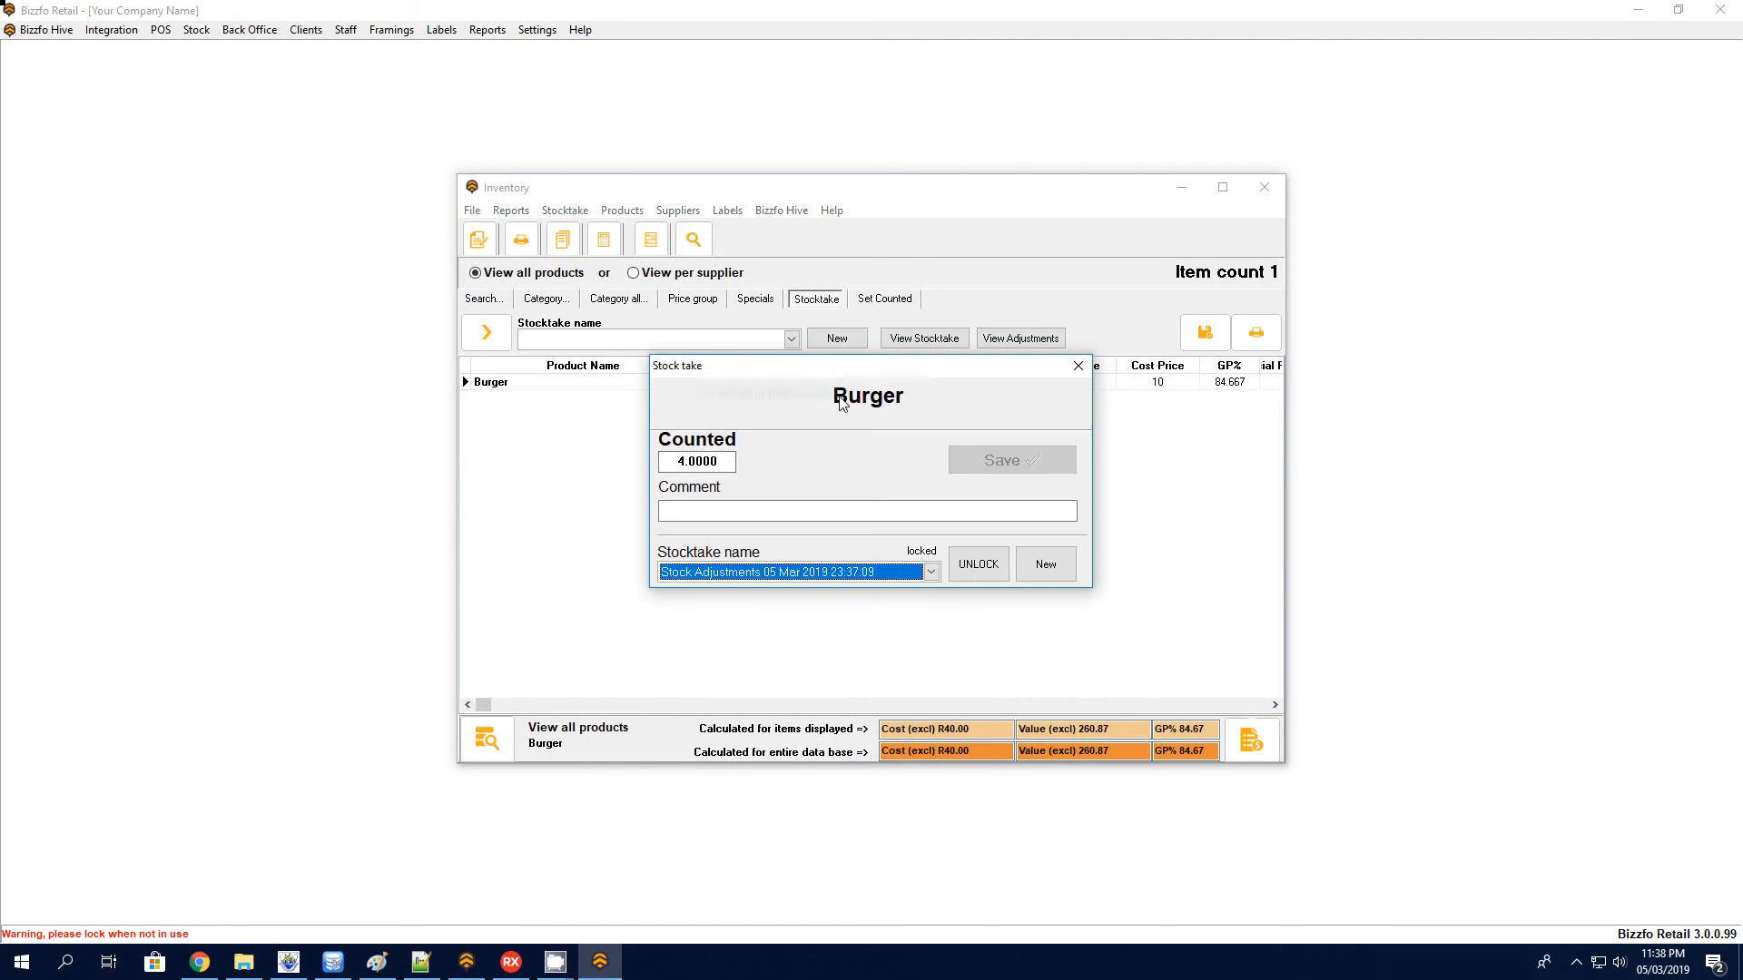
{"action": "left_click", "coordinate": [654, 463]}
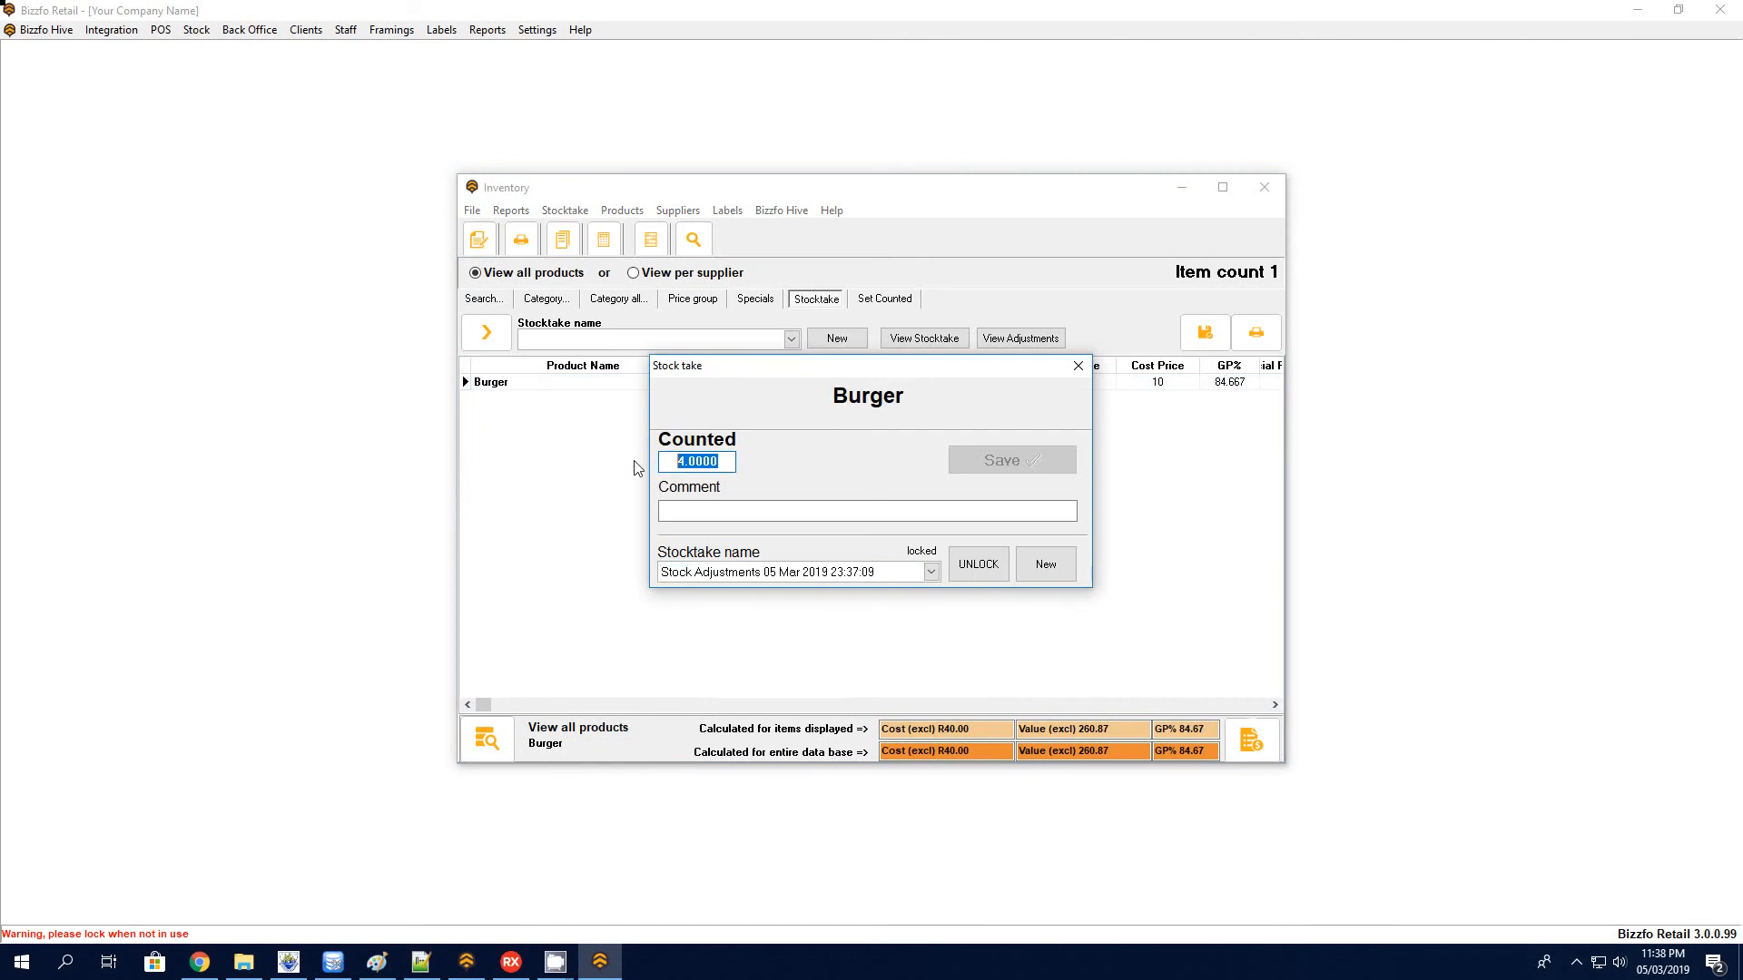
{"action": "left_click", "coordinate": [1078, 365]}
Step: Leave the inventory, open the point of sale station and try to log in for a sale with the staff password
{"action": "left_click", "coordinate": [1264, 186]}
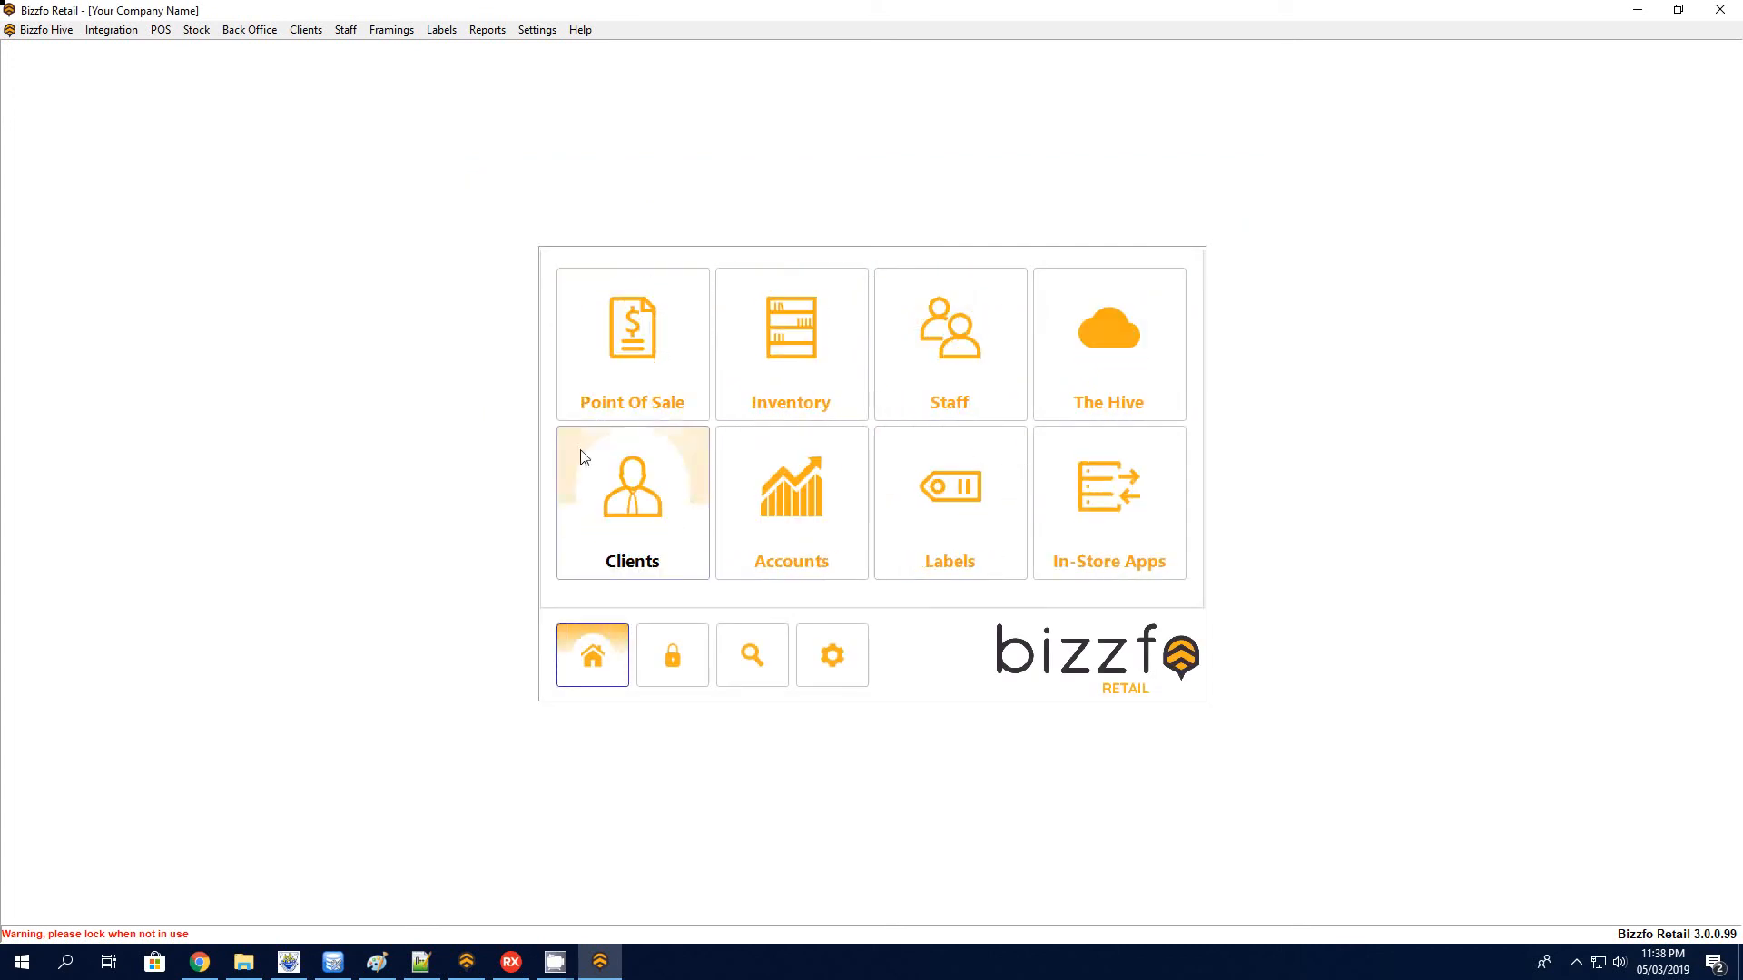
{"action": "left_click", "coordinate": [653, 345]}
{"action": "left_click", "coordinate": [794, 350]}
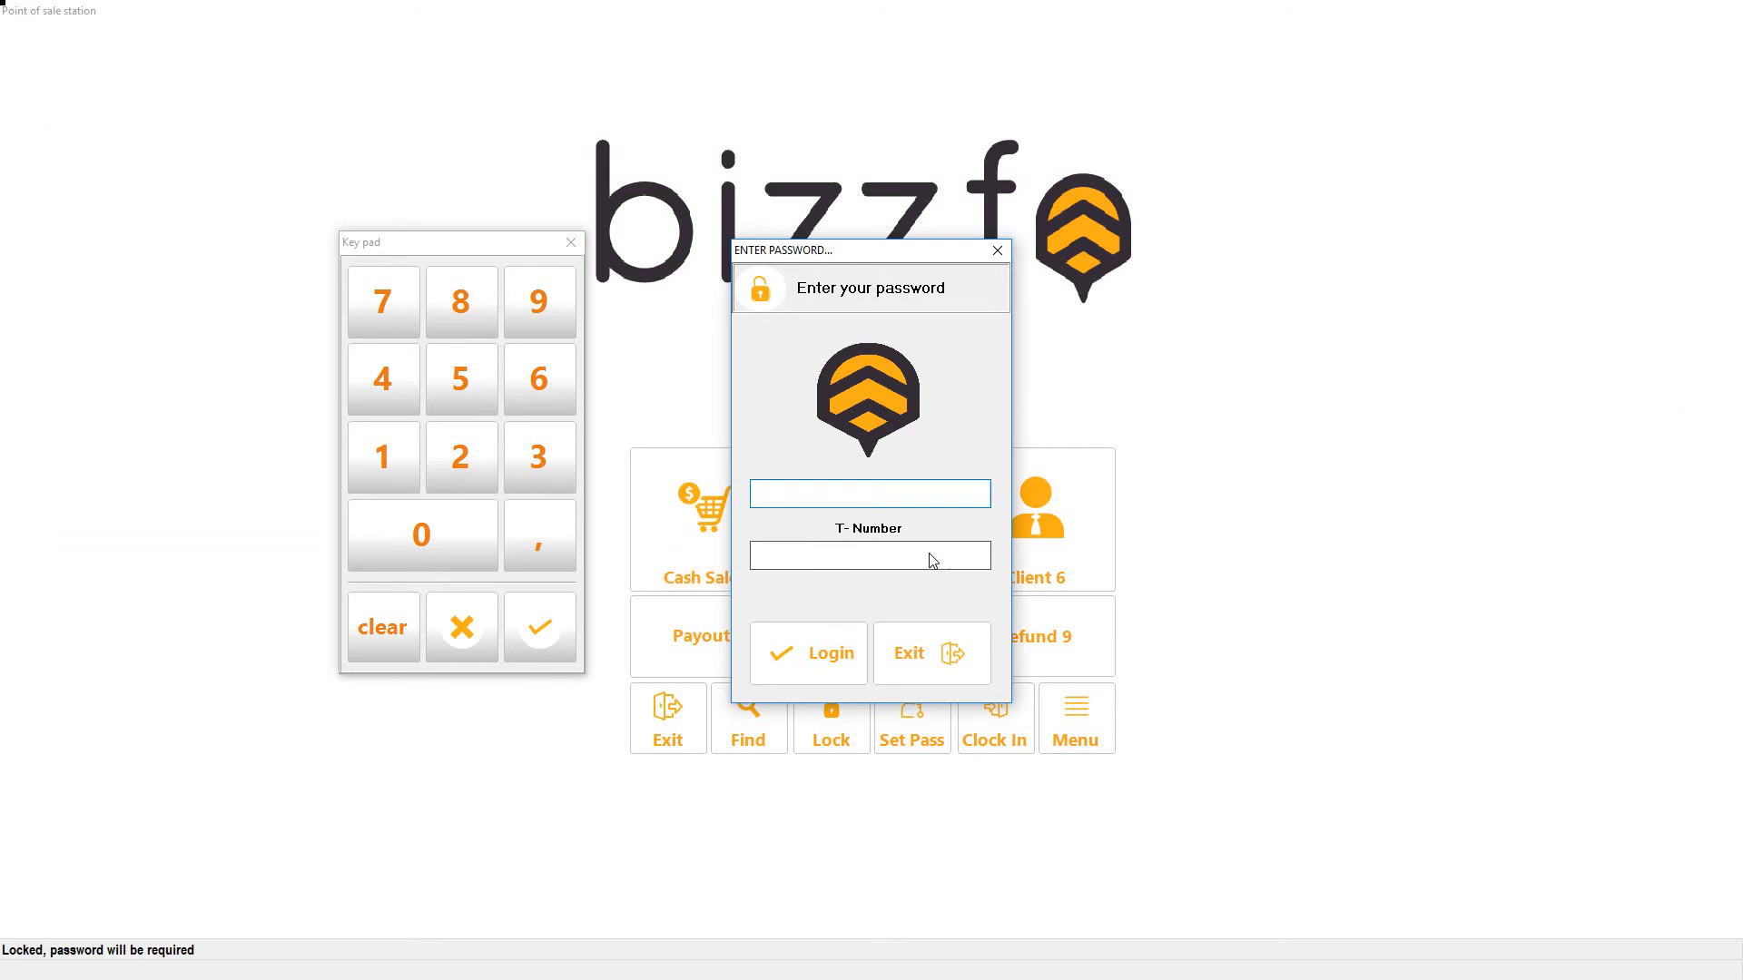
{"action": "type", "text": "●"}
{"action": "key", "text": "Return"}
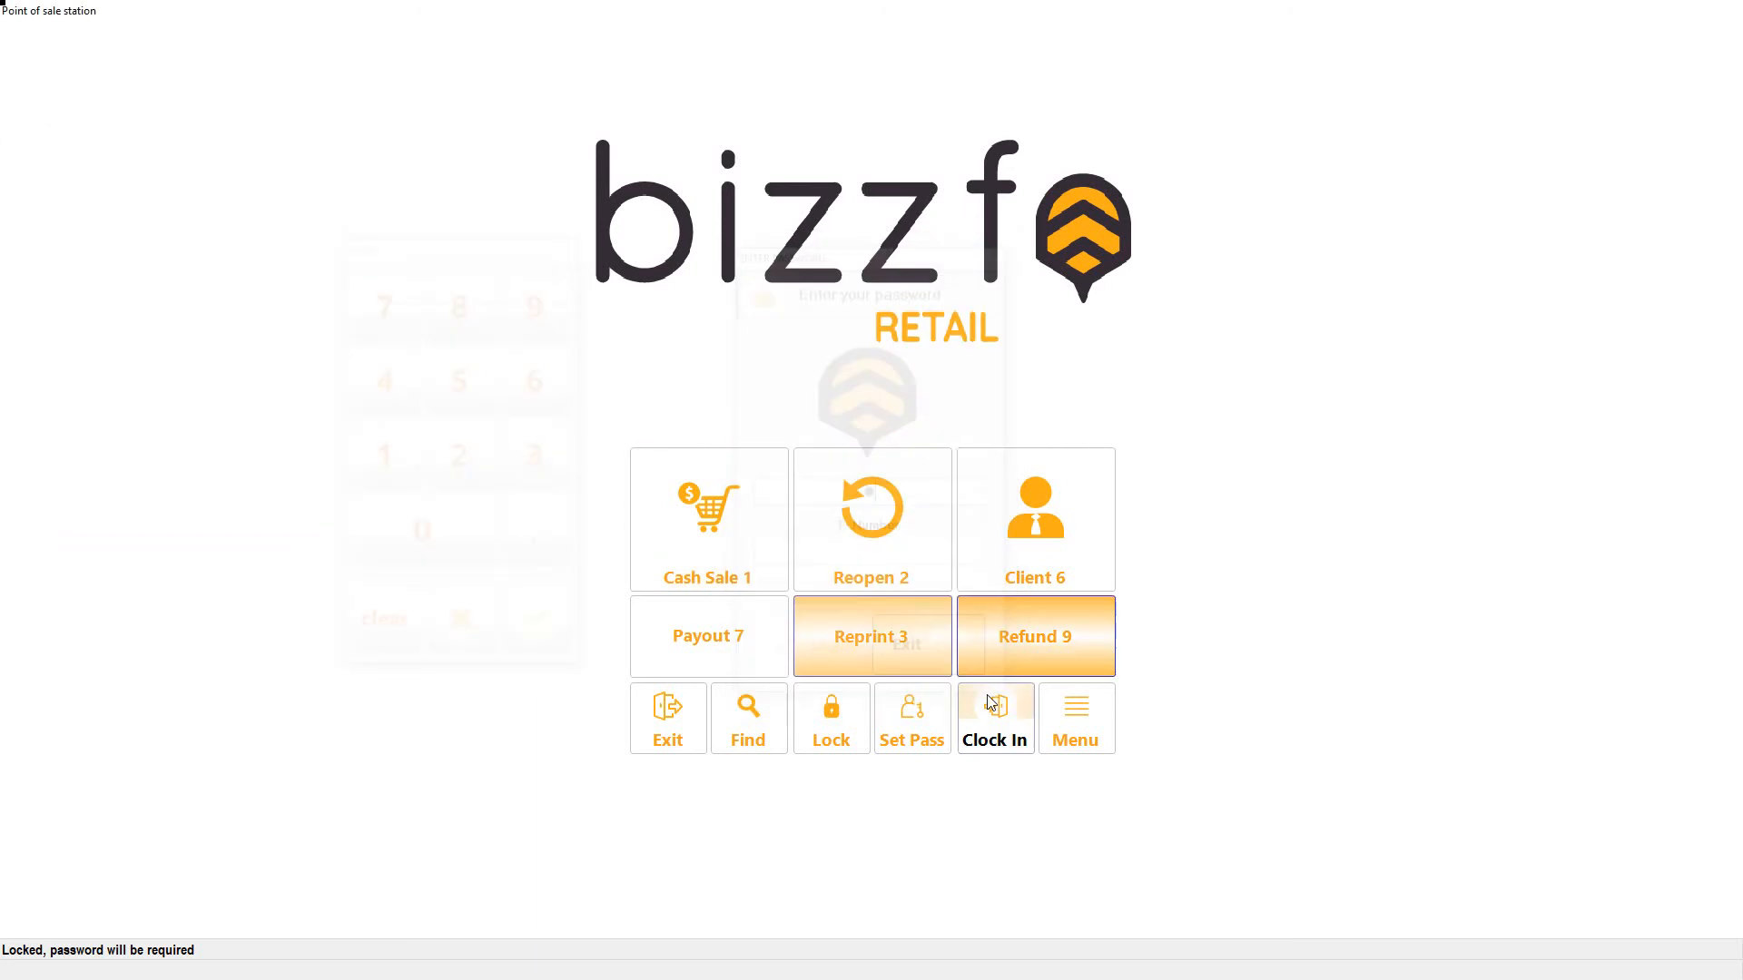
Step: Clock the staff member in at the point of sale station by entering the staff password
{"action": "left_click", "coordinate": [994, 710]}
{"action": "left_click", "coordinate": [852, 423]}
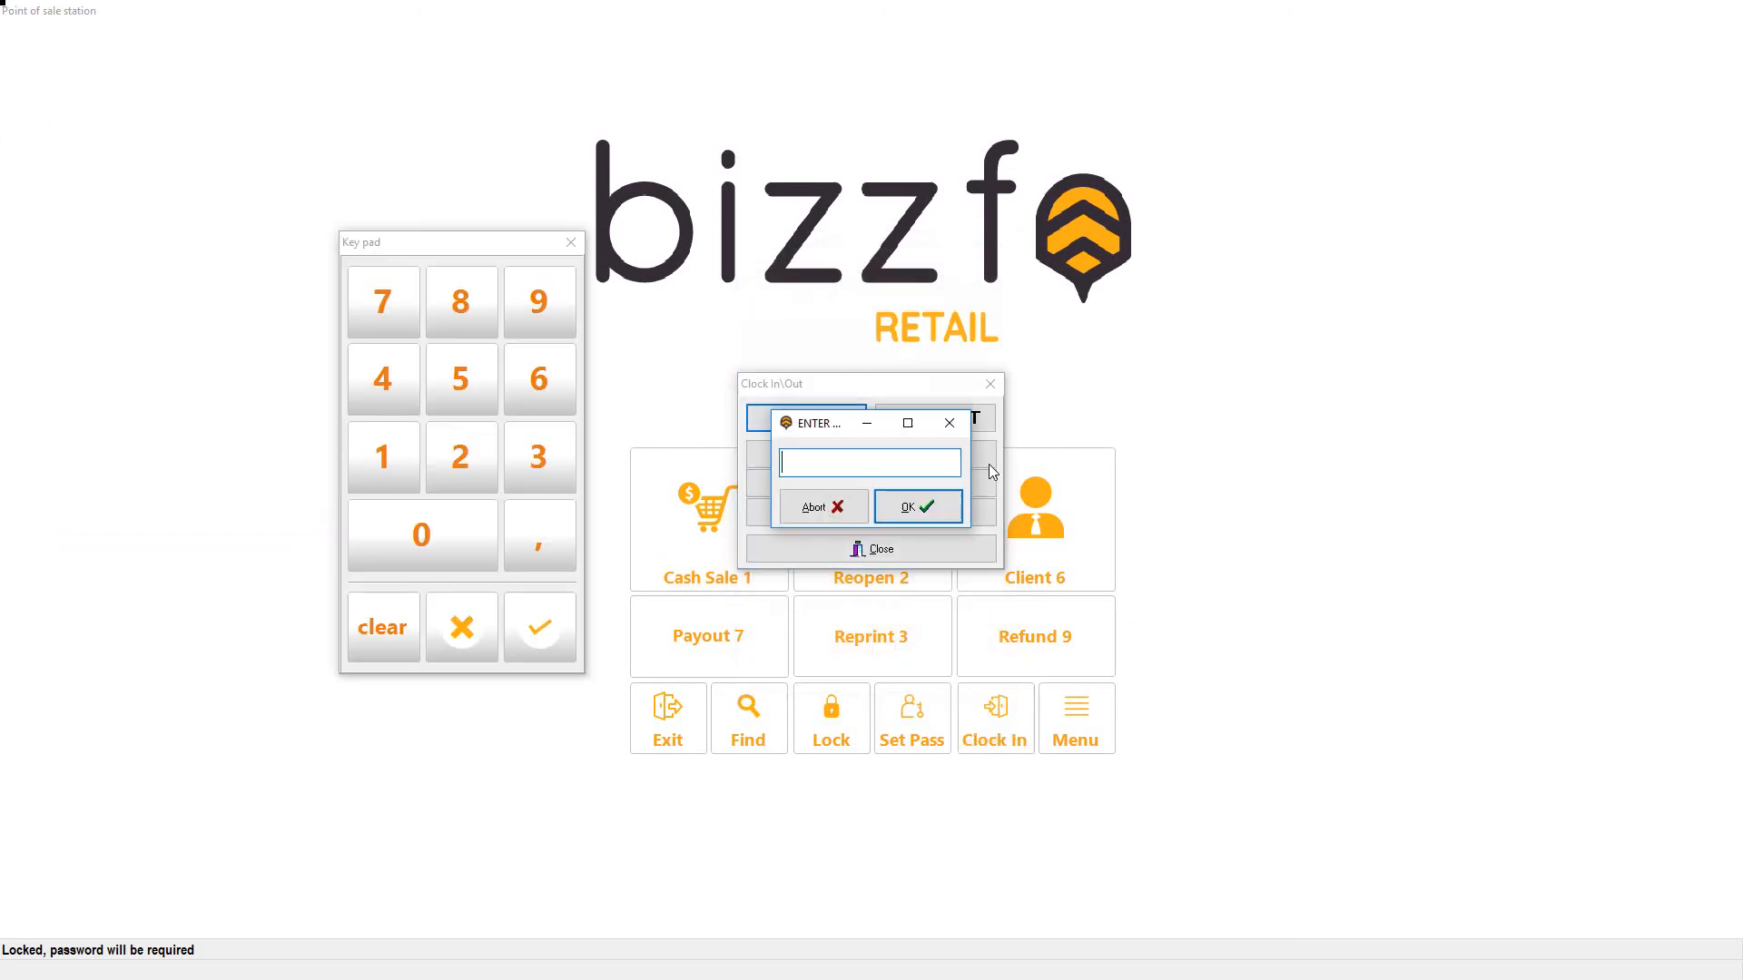
{"action": "type", "text": "●"}
{"action": "key", "text": "Return"}
{"action": "left_click", "coordinate": [989, 507]}
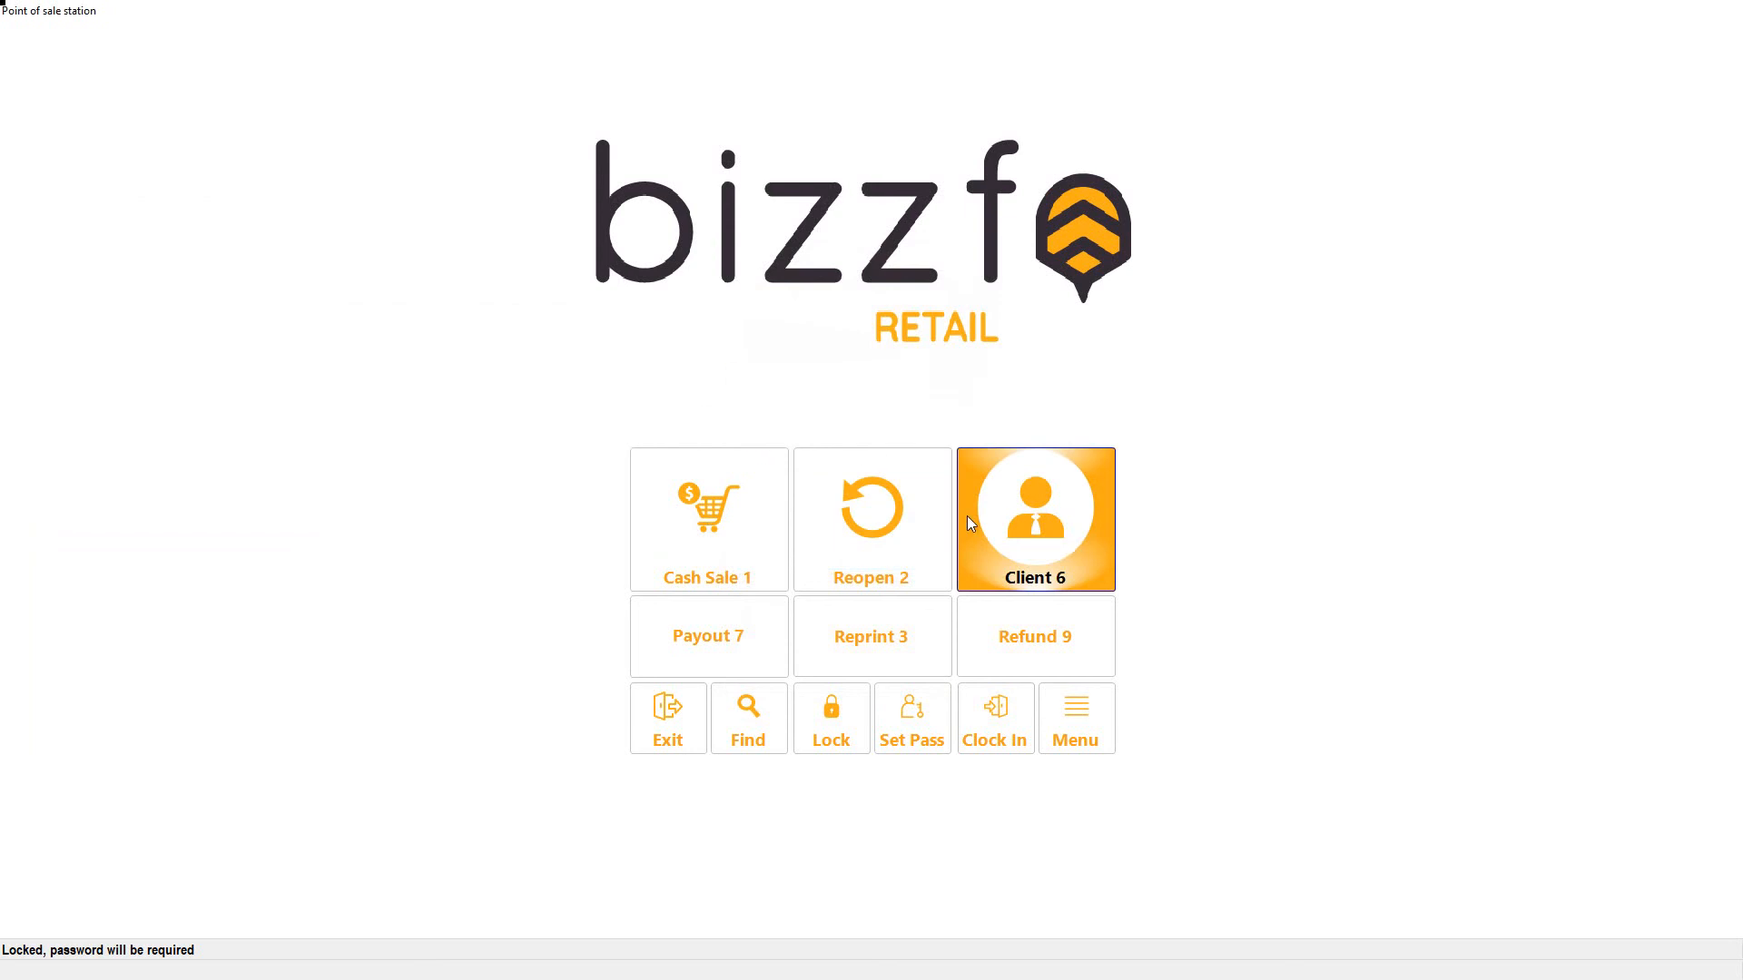
Step: Start a new cash sale by logging in with the staff password
{"action": "left_click", "coordinate": [746, 501]}
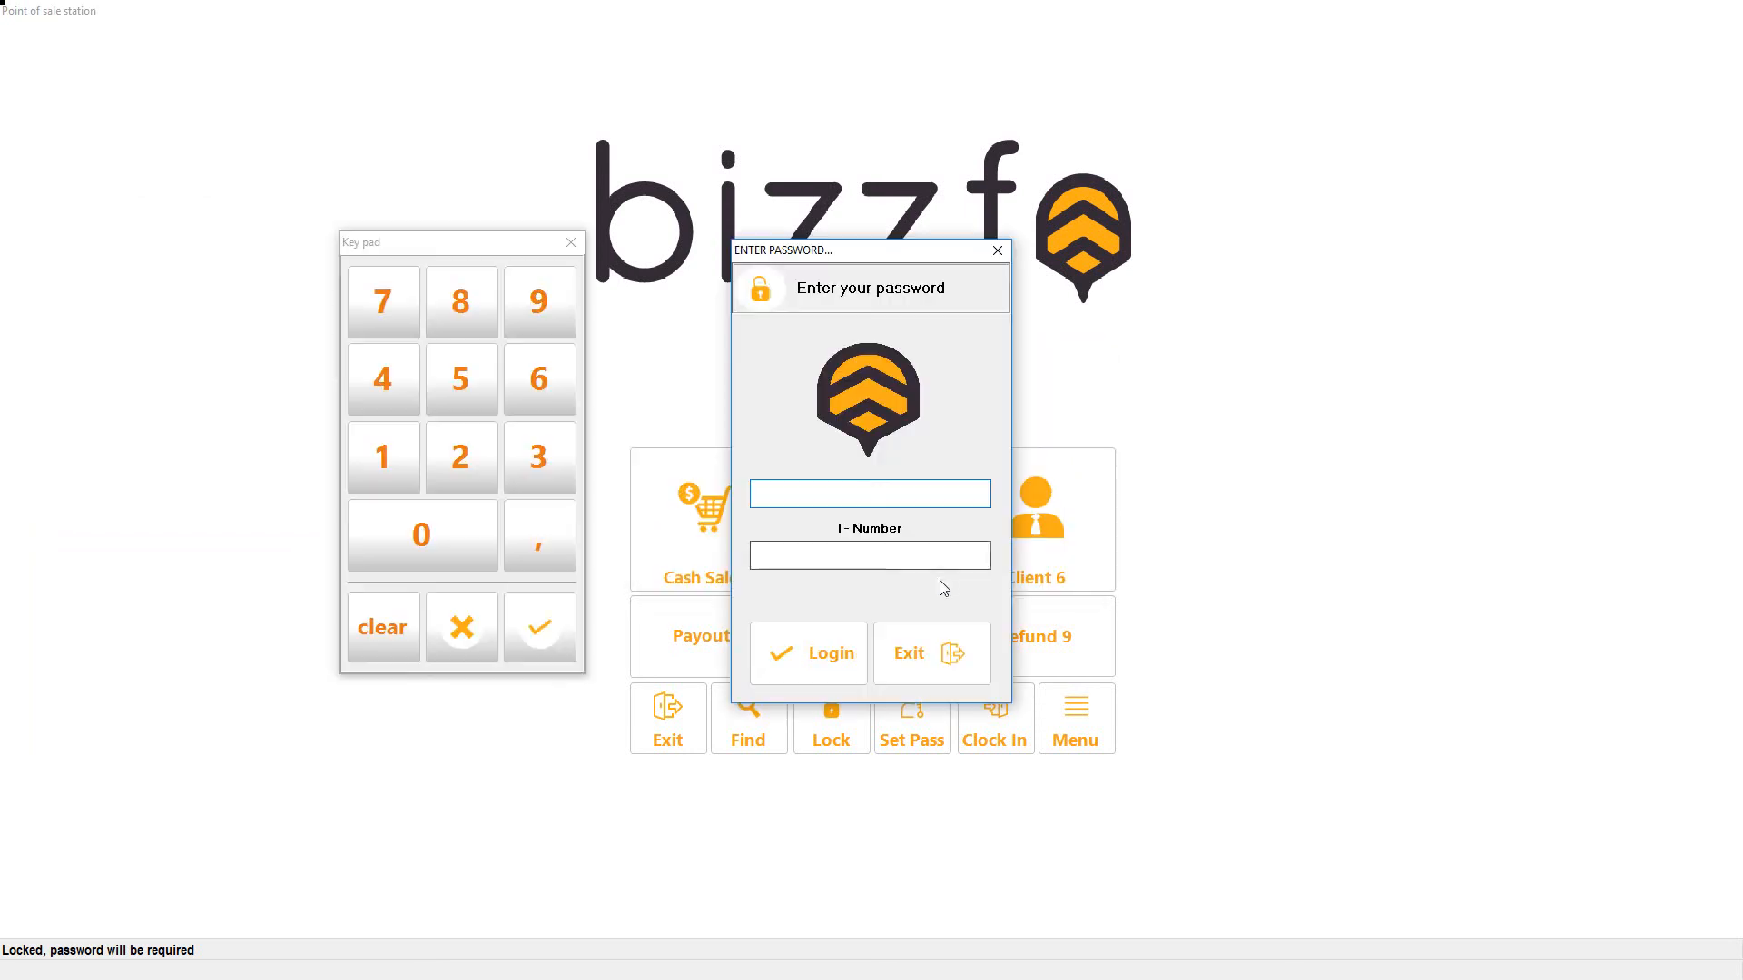
{"action": "type", "text": "●"}
{"action": "key", "text": "Return"}
{"action": "key", "text": "Return"}
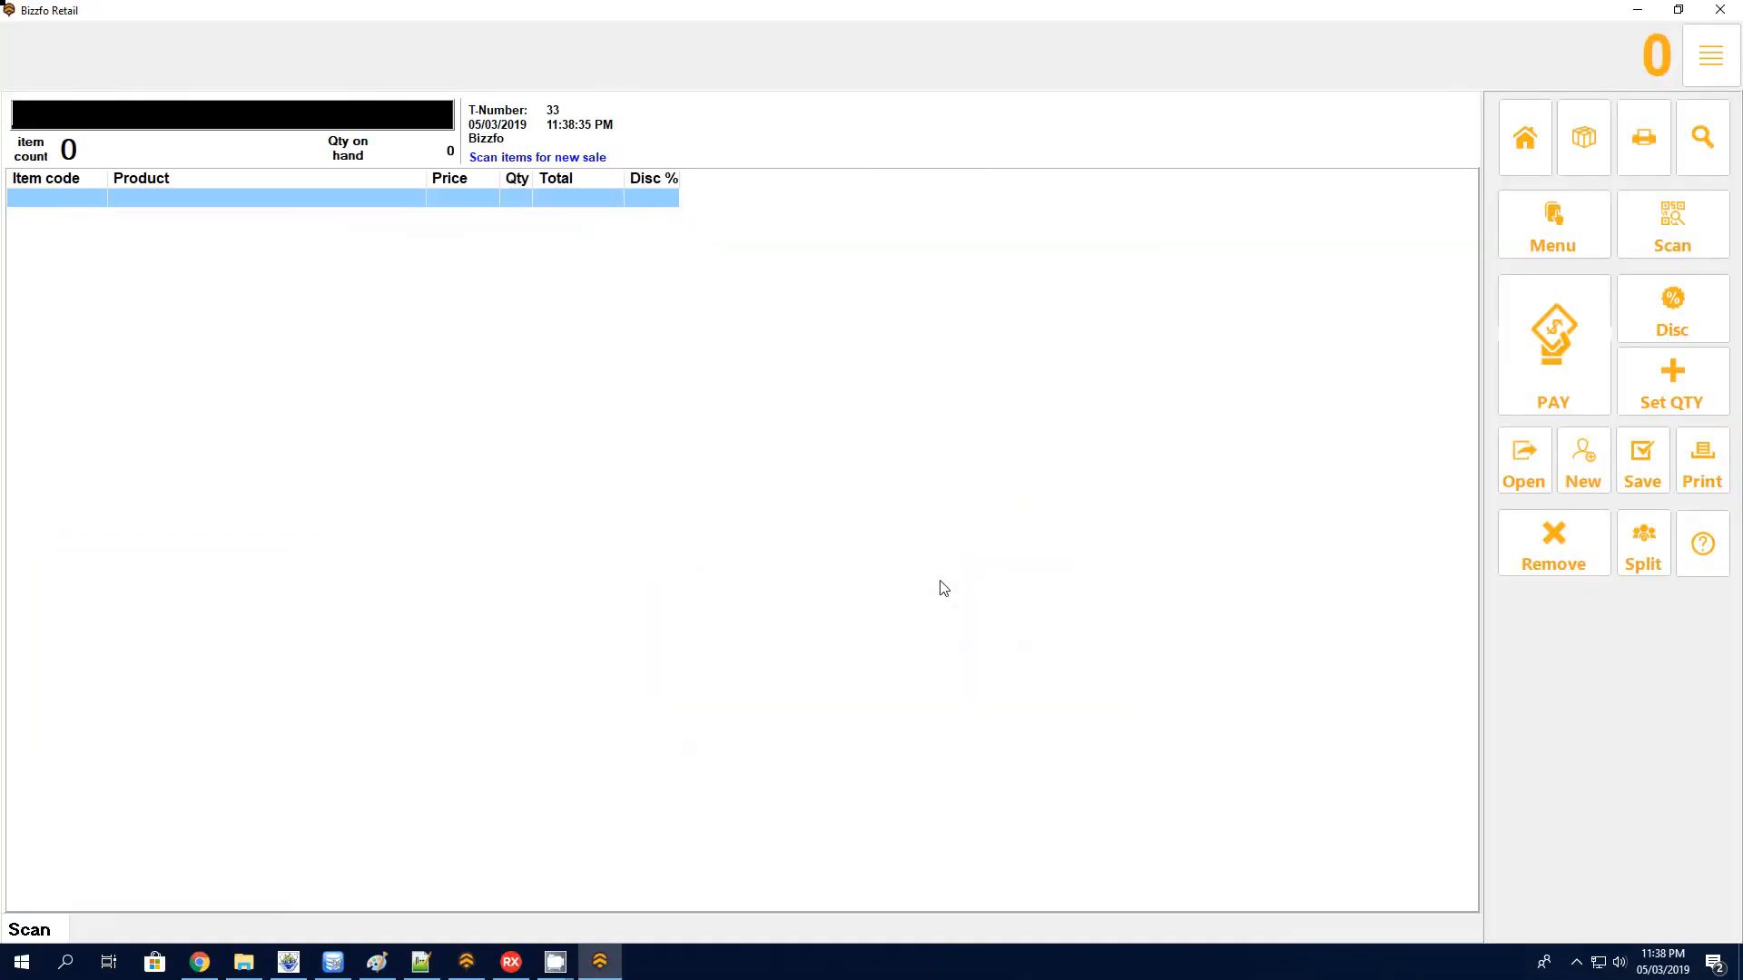
Step: Find the Burger product and add a quantity of 2 to the sale
{"action": "left_click", "coordinate": [1700, 141]}
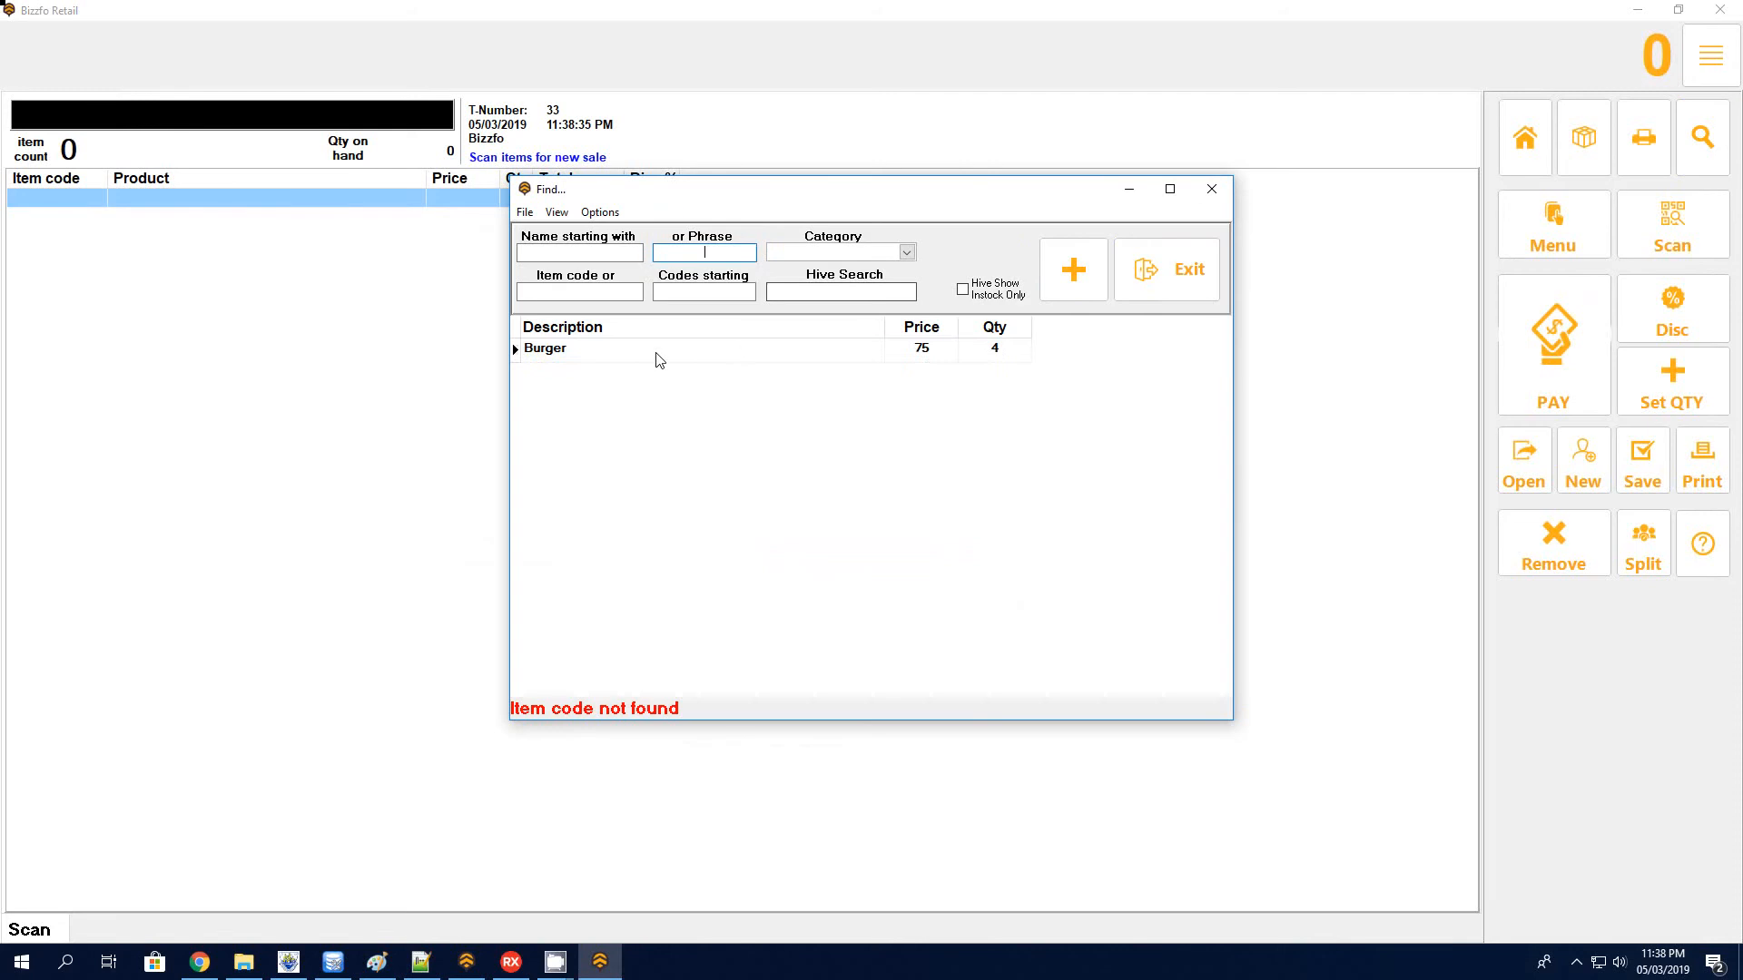
{"action": "left_click", "coordinate": [653, 349]}
{"action": "left_click", "coordinate": [1092, 268]}
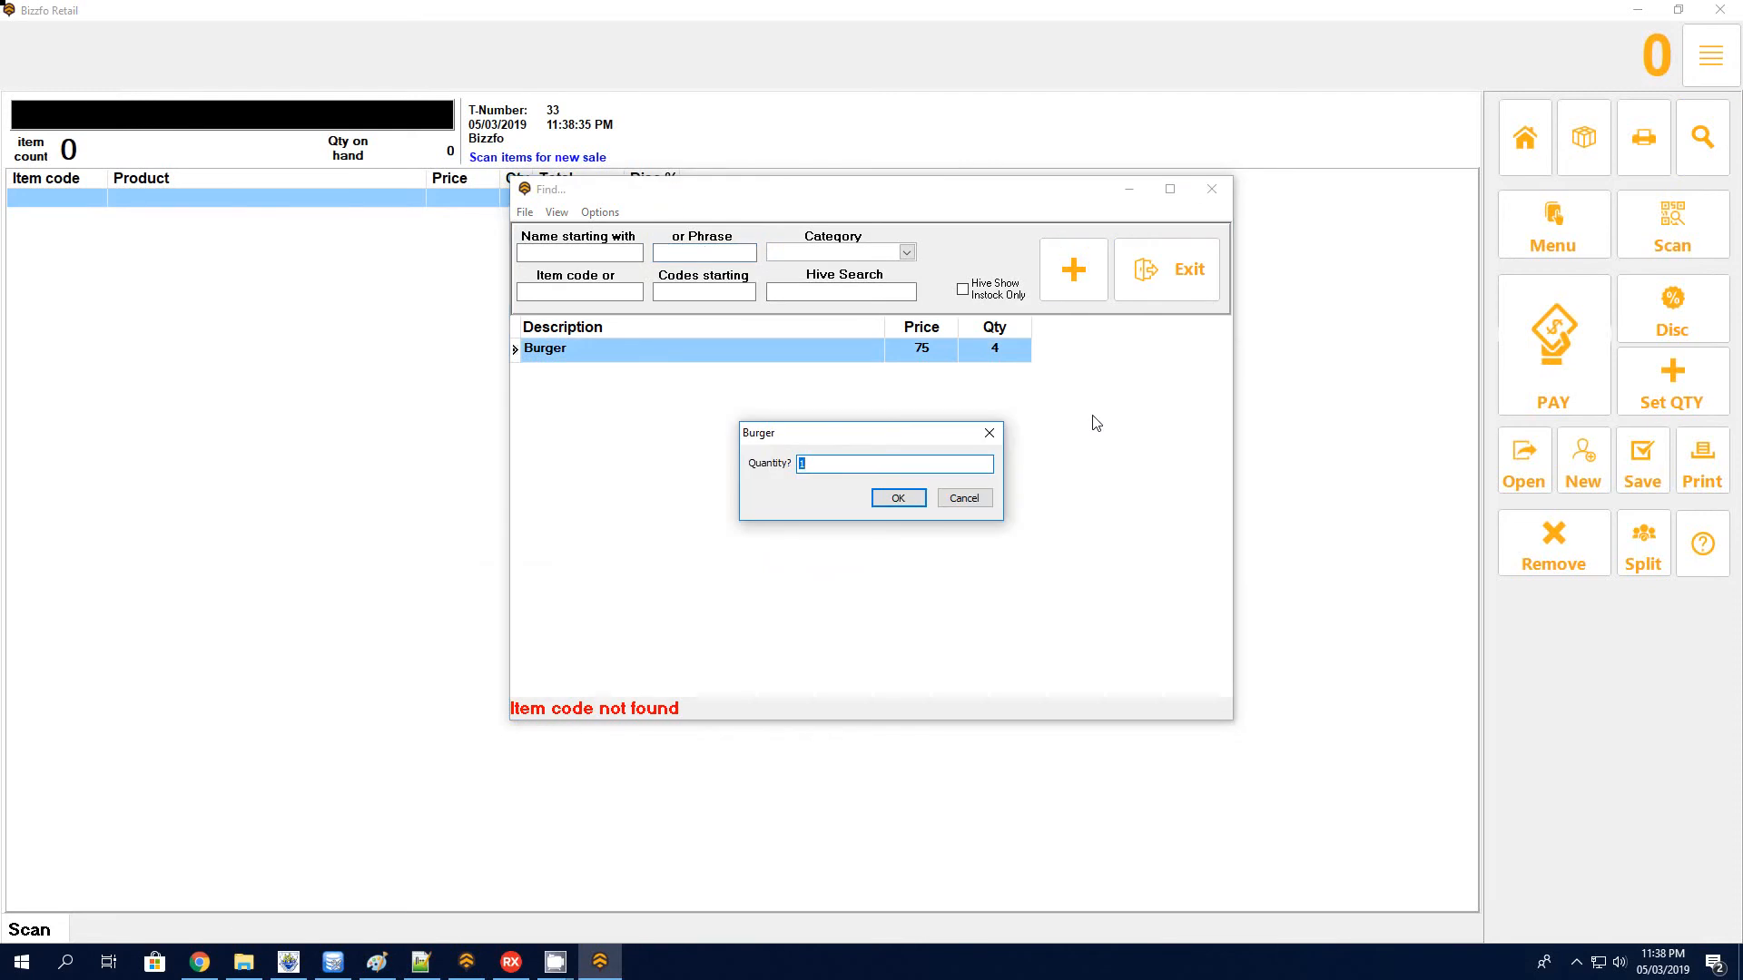
{"action": "type", "text": "2"}
{"action": "key", "text": "Return"}
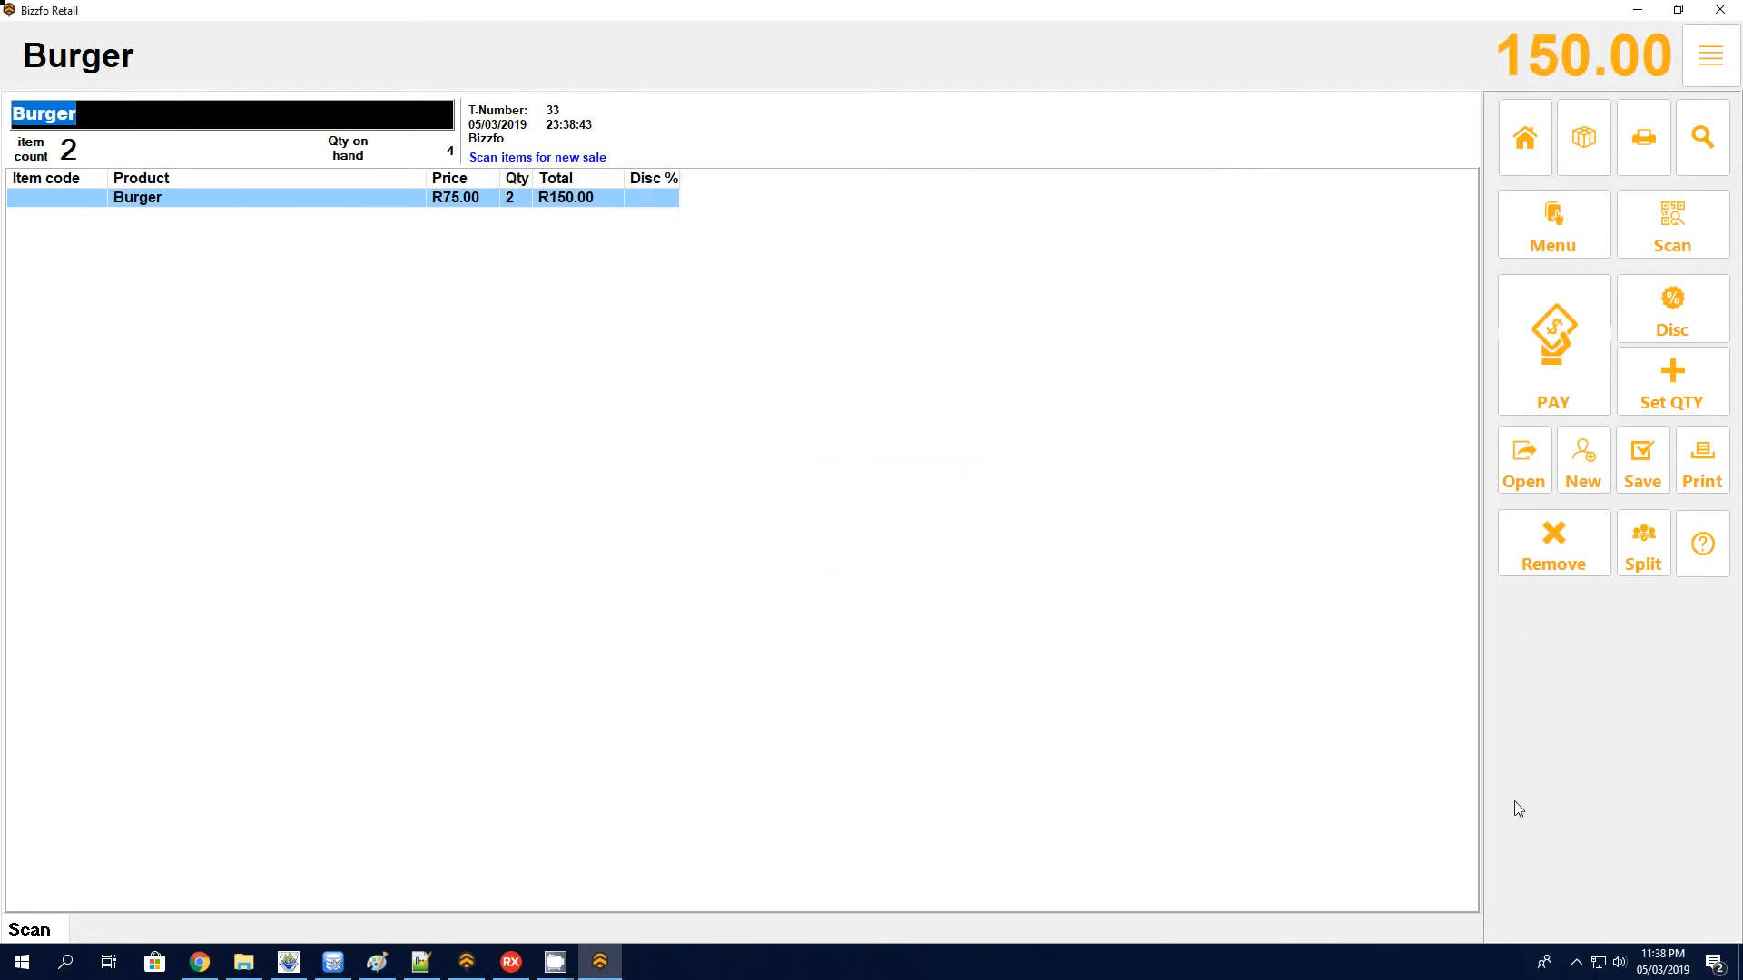
Step: Remove 1 Burger from the sale as a loss, giving "Wrong product" as the reason
{"action": "left_click", "coordinate": [1553, 544]}
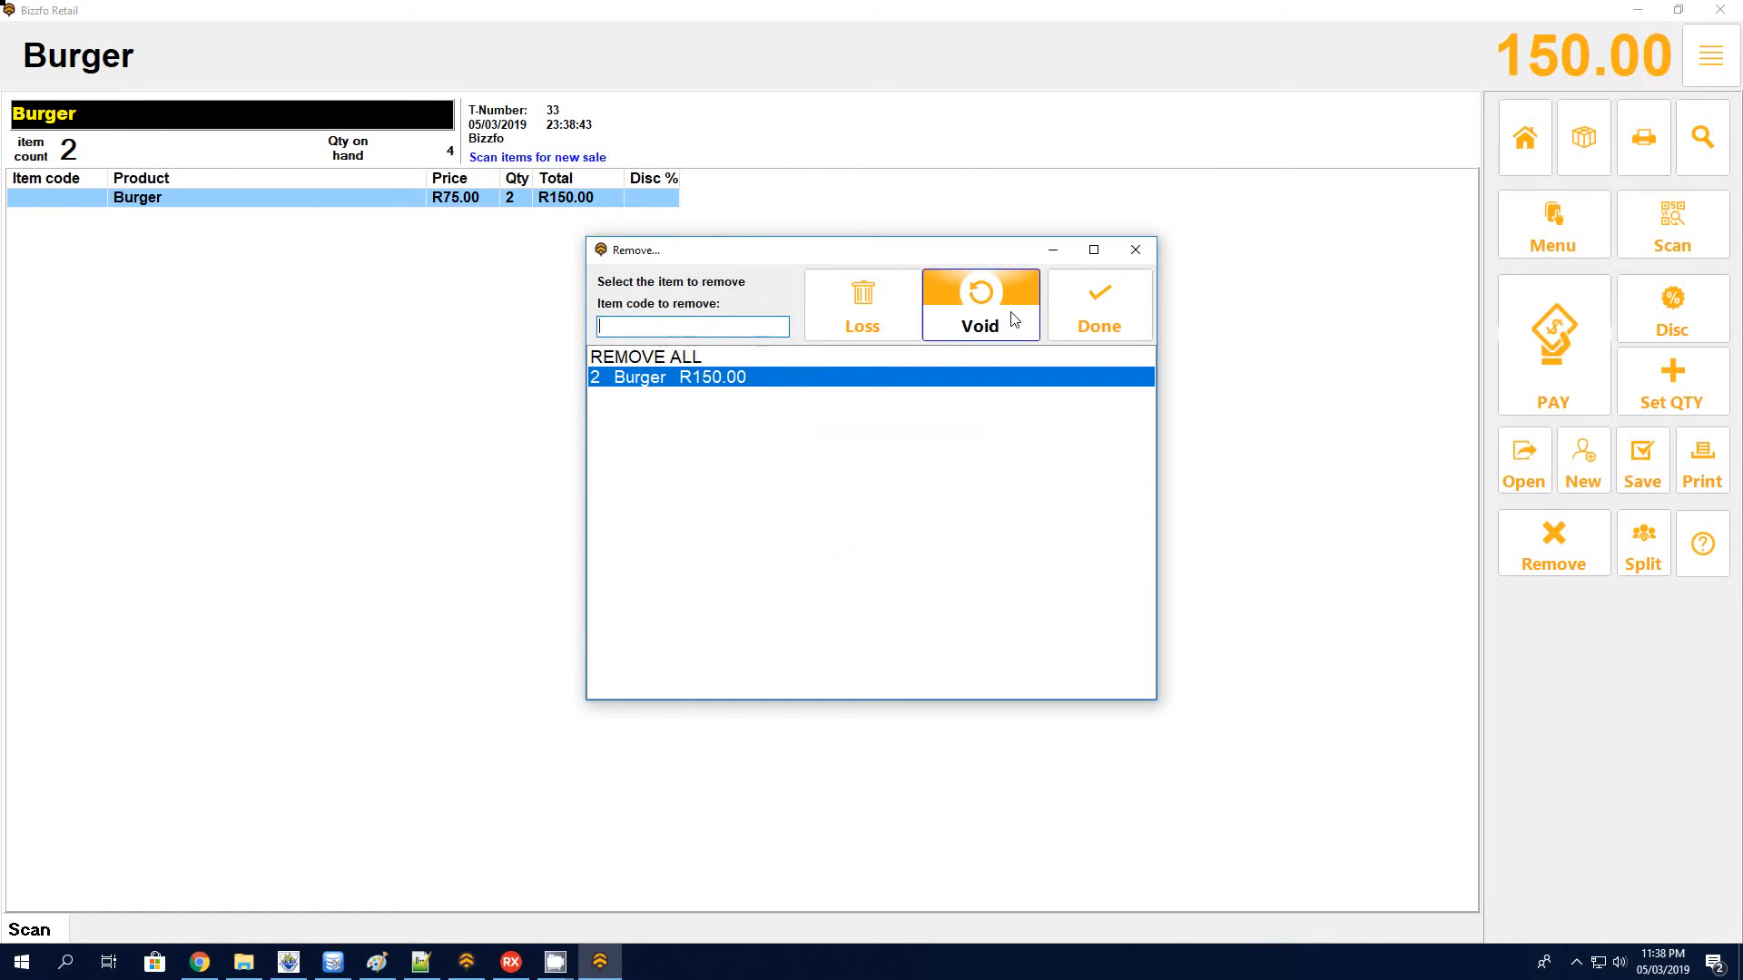
{"action": "left_click", "coordinate": [863, 292]}
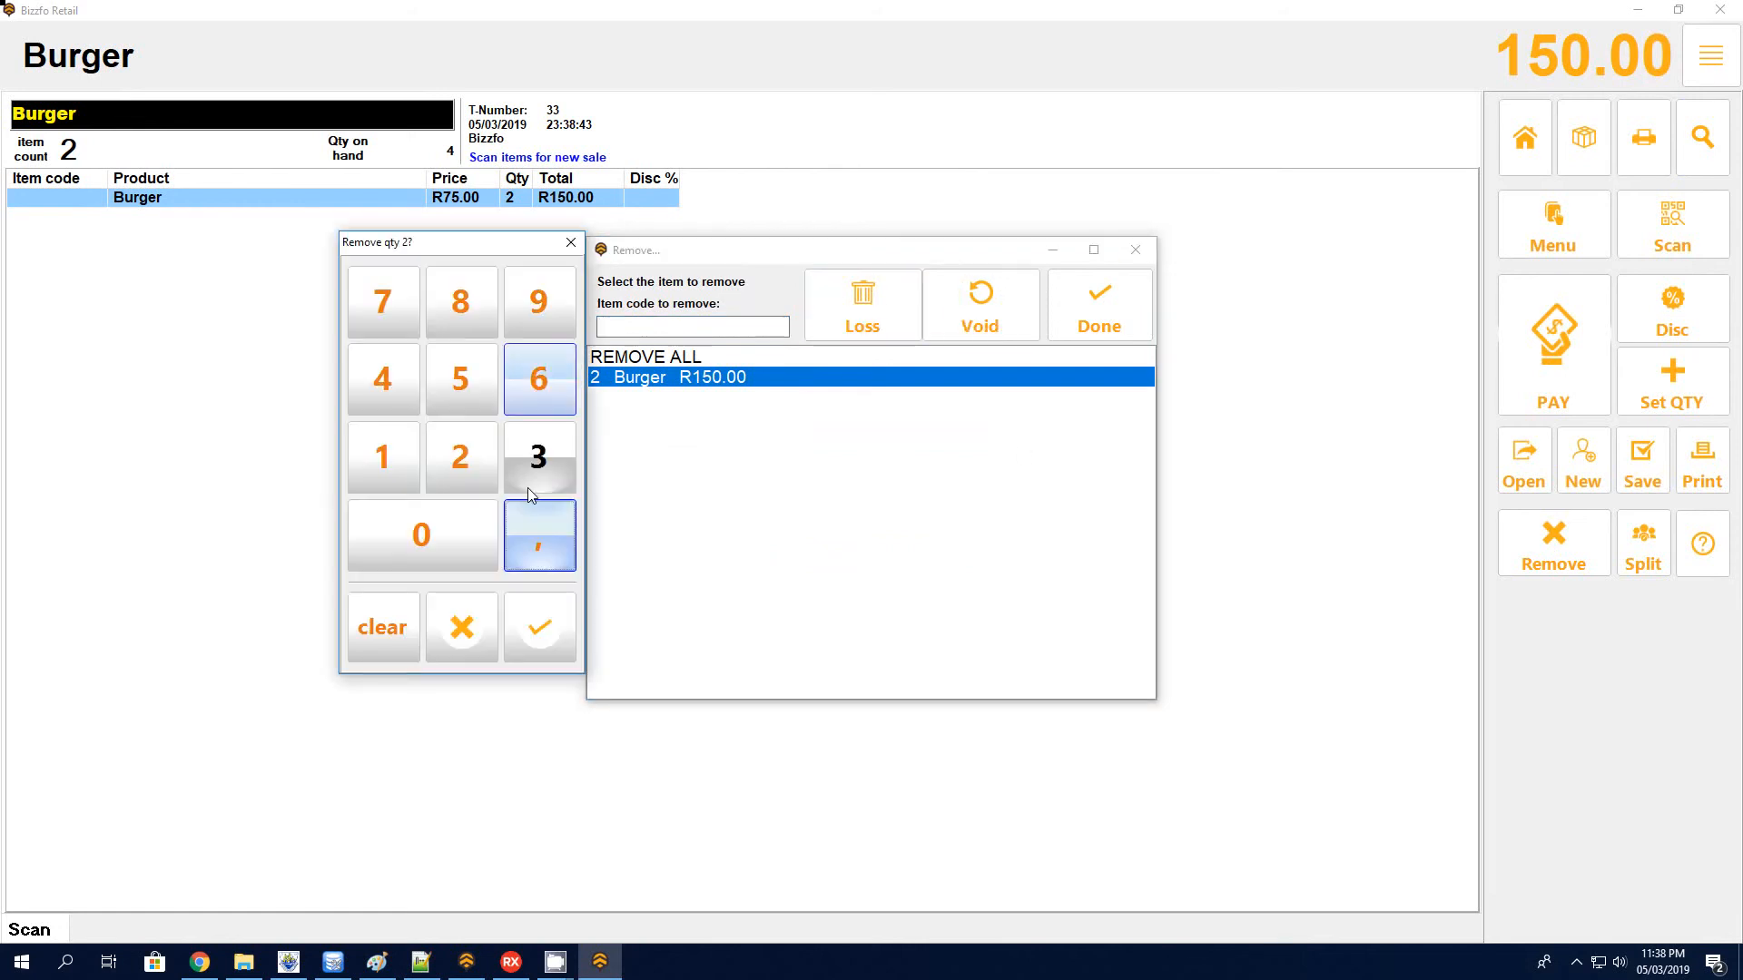
{"action": "left_click", "coordinate": [401, 452]}
{"action": "left_click", "coordinate": [543, 628]}
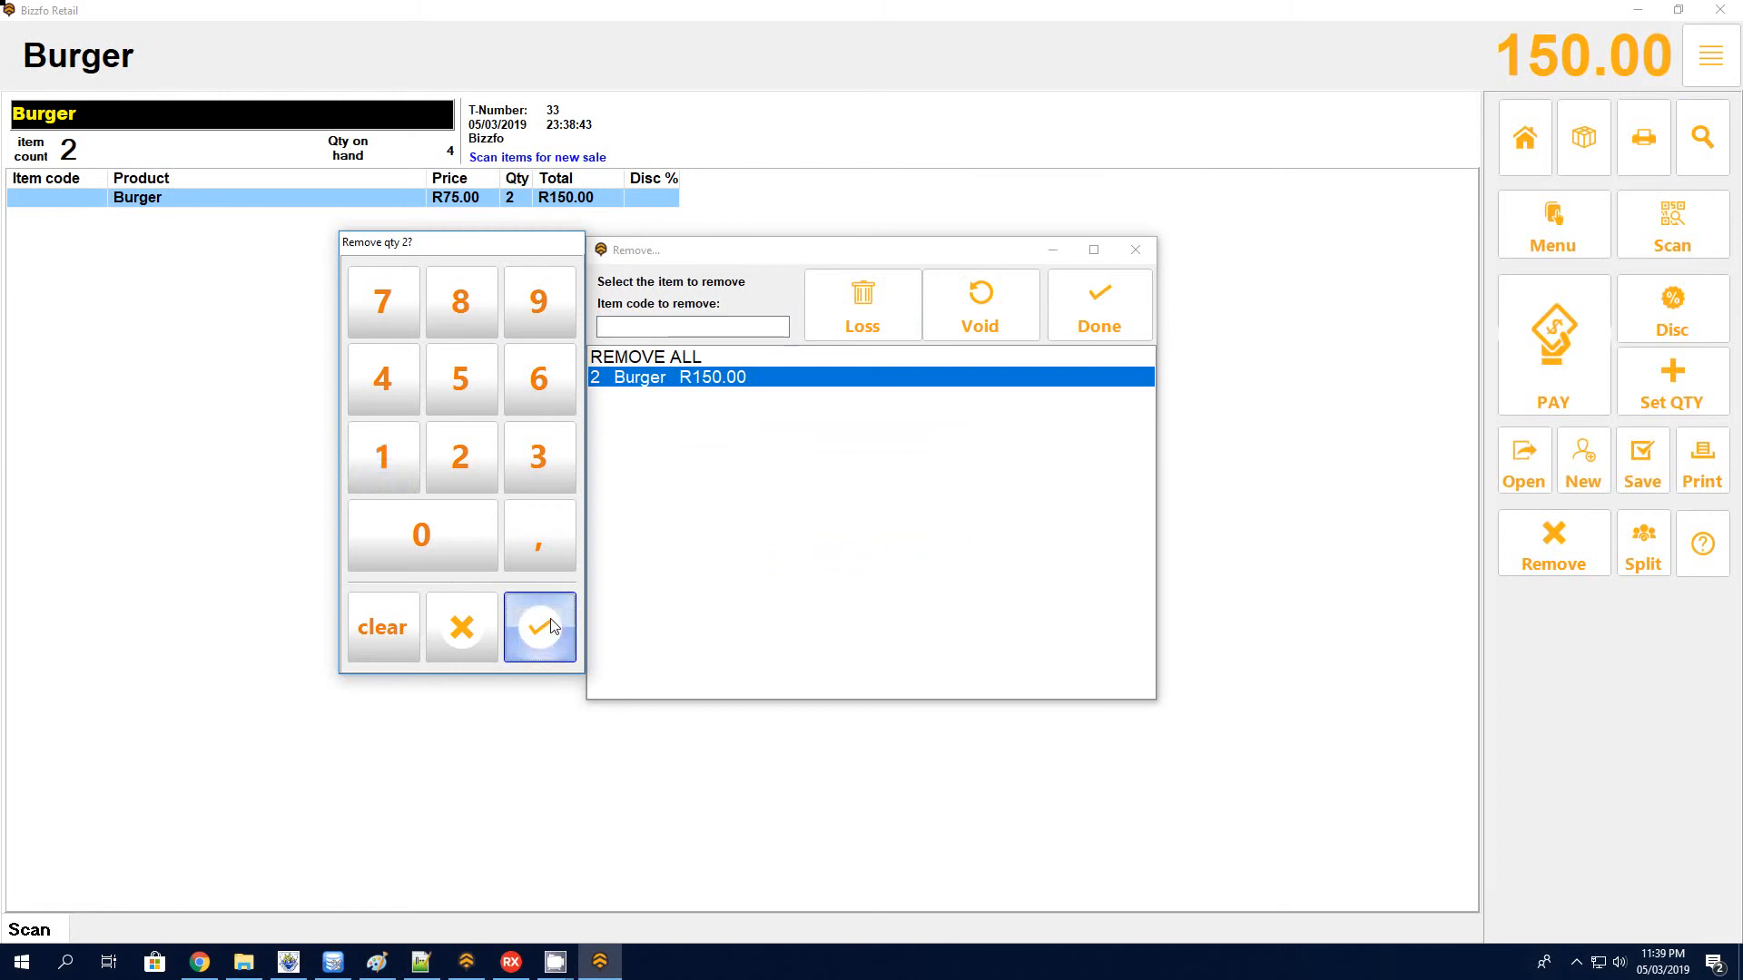
{"action": "left_click", "coordinate": [895, 499]}
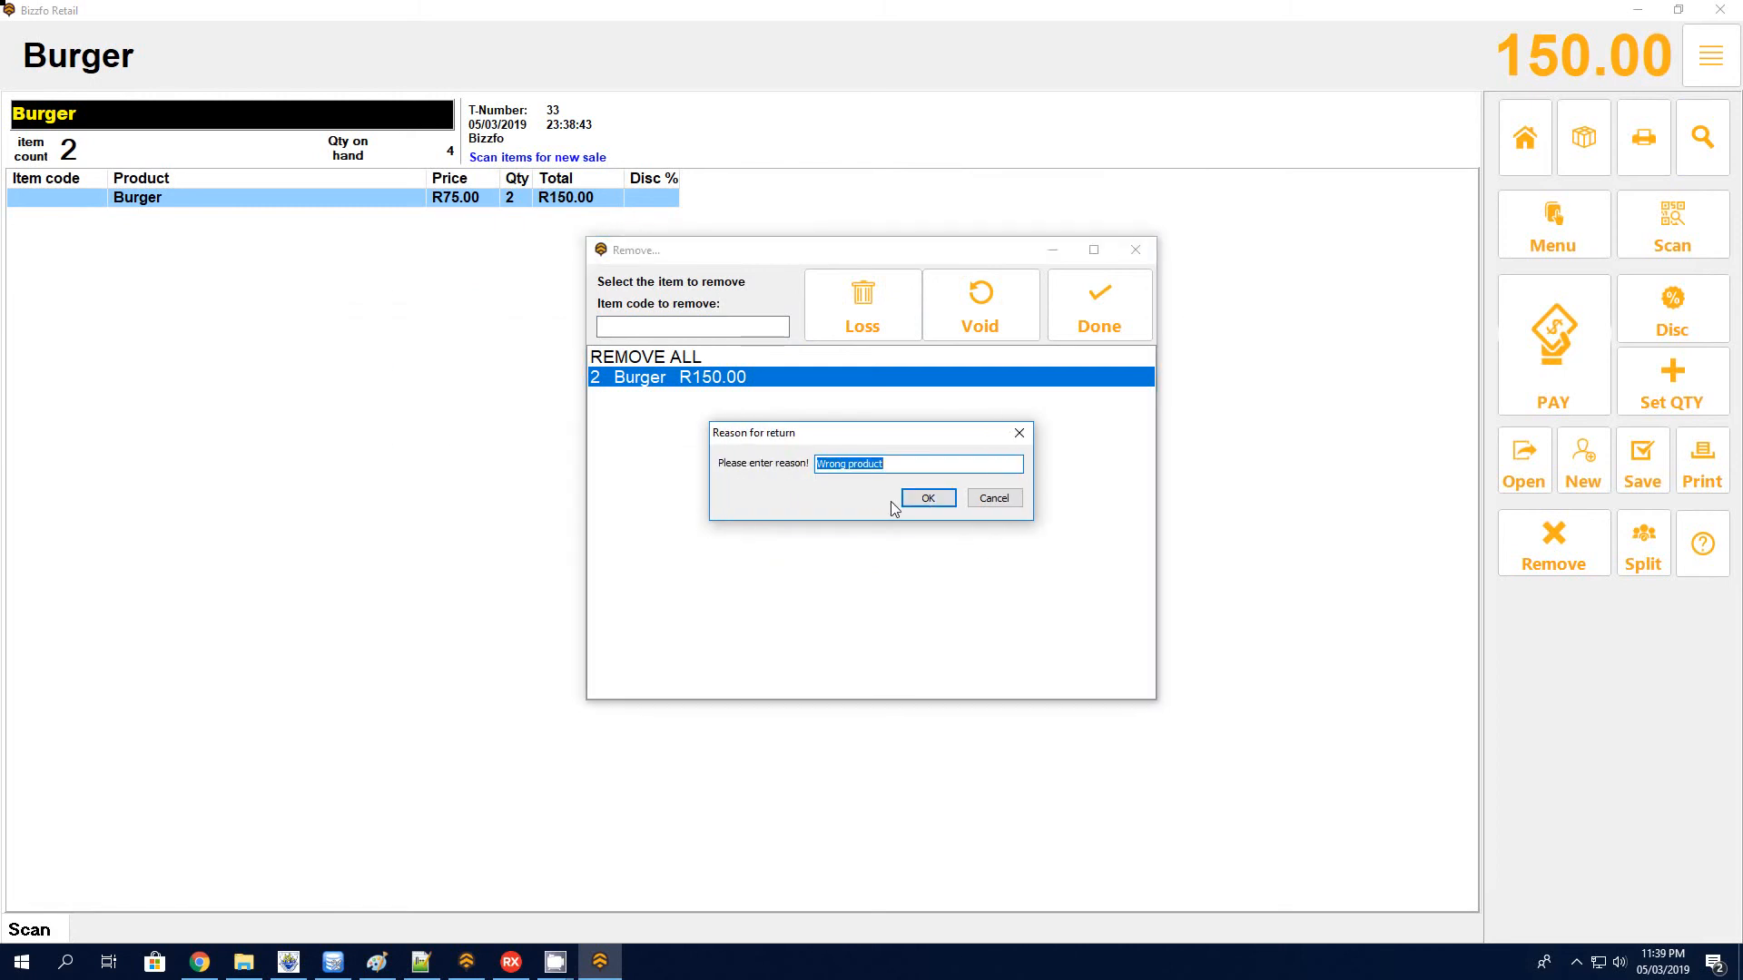
{"action": "left_click", "coordinate": [928, 498]}
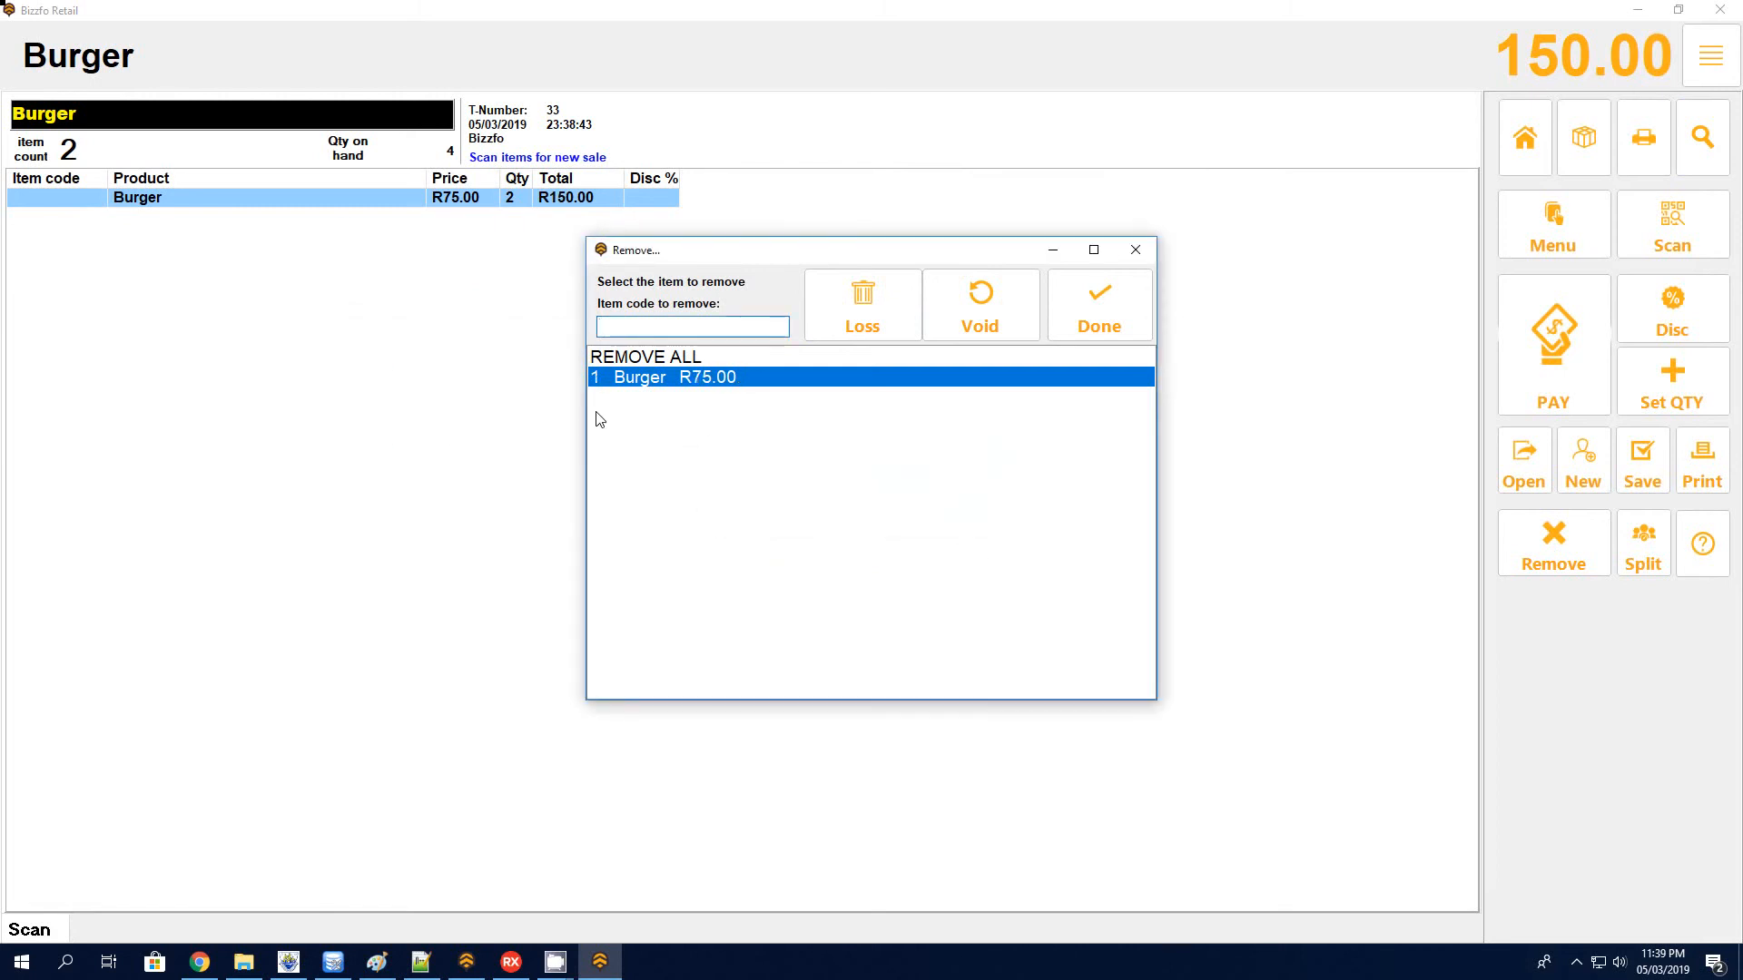
{"action": "left_click", "coordinate": [1081, 301]}
Step: Pay the full amount due for the remaining Burger in cash and complete the sale
{"action": "left_click", "coordinate": [1553, 345]}
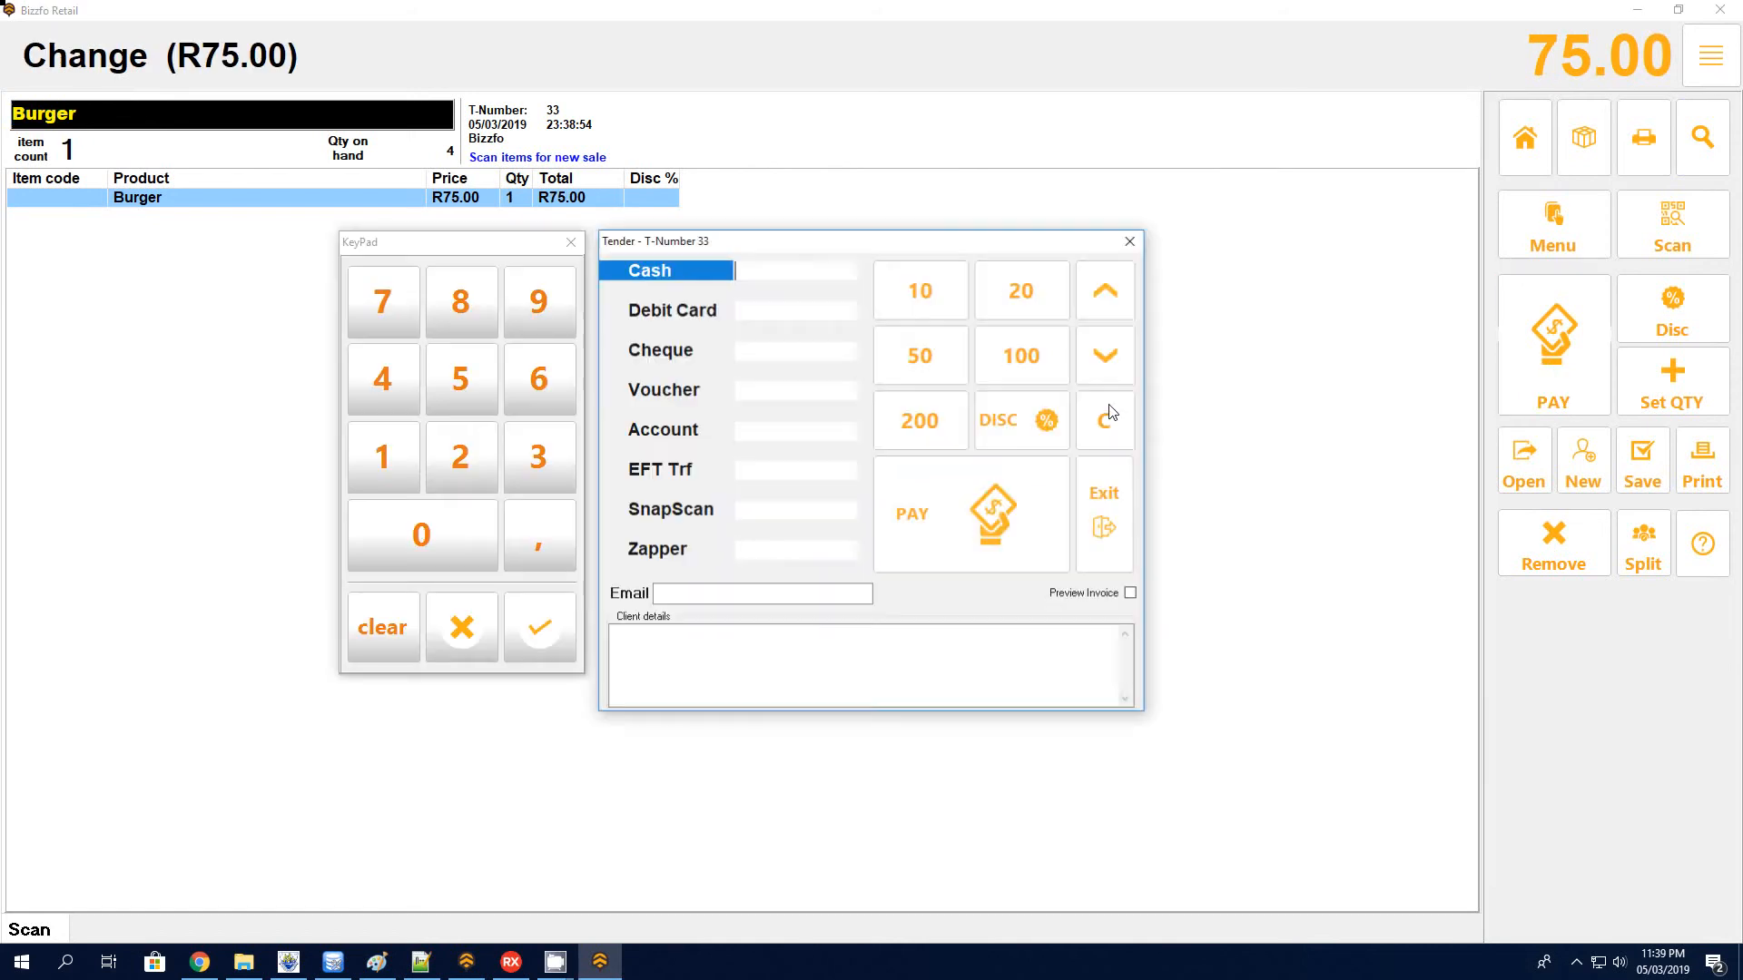
{"action": "left_click", "coordinate": [986, 519]}
{"action": "left_click", "coordinate": [835, 567]}
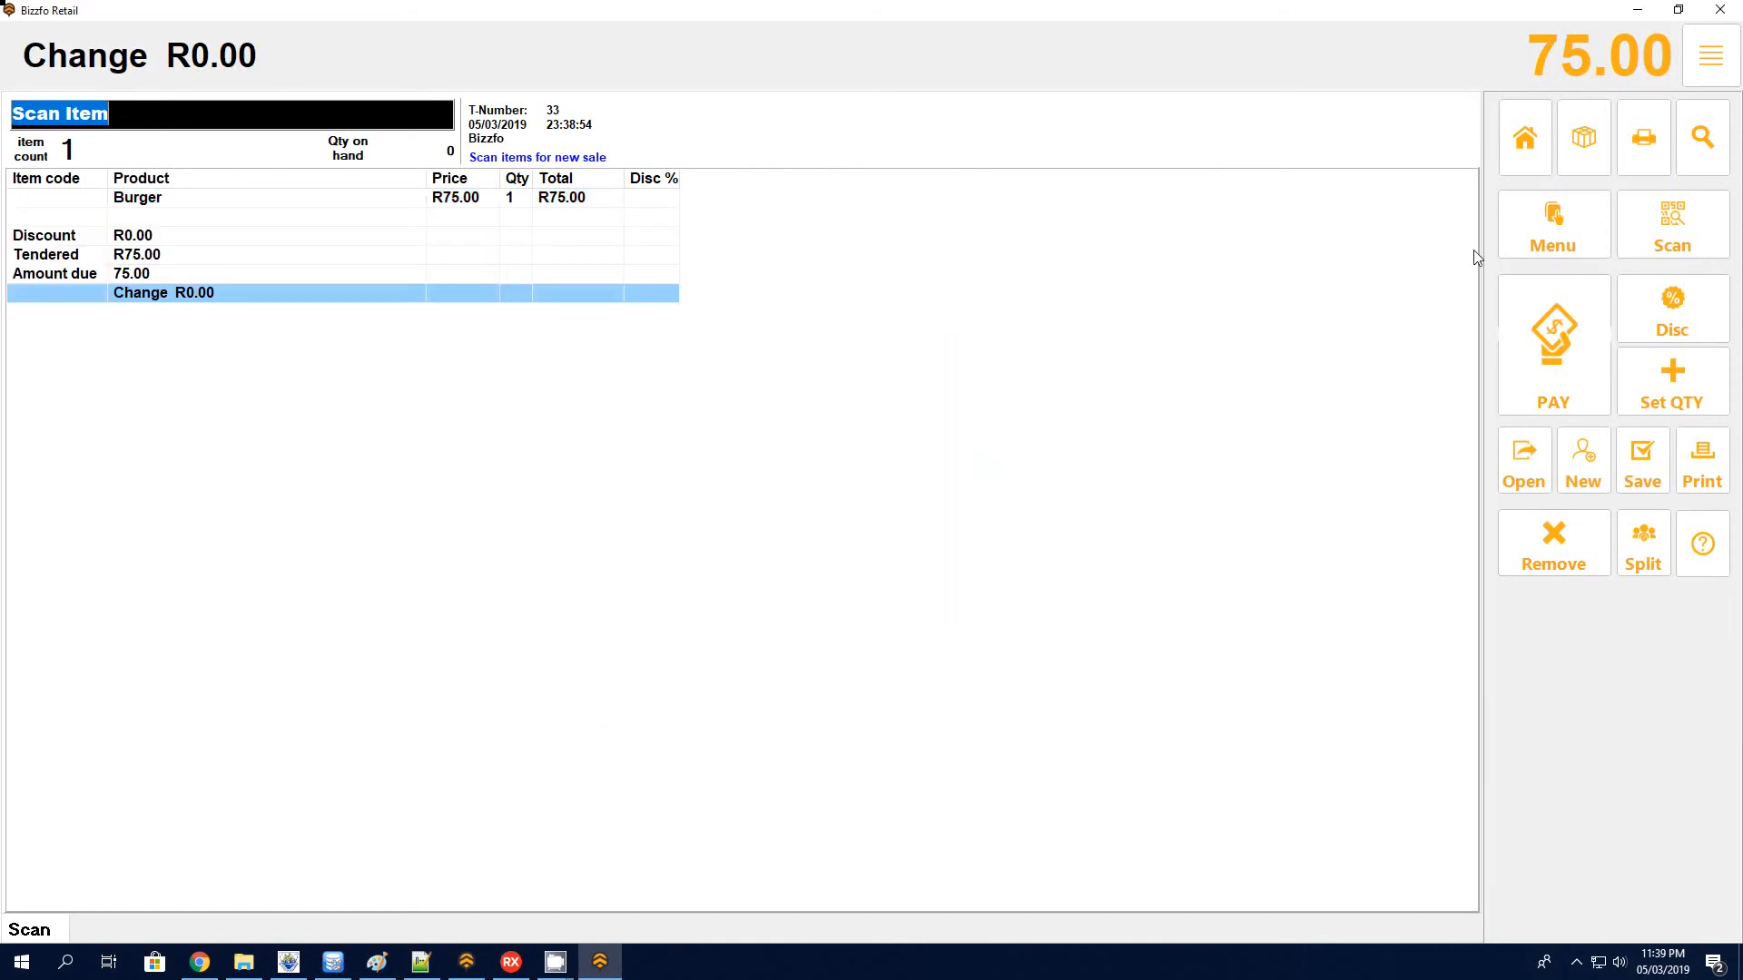
Step: Leave the completed sale and open the inventory with the staff password to check Burger's stock quantity
{"action": "left_click", "coordinate": [1525, 138]}
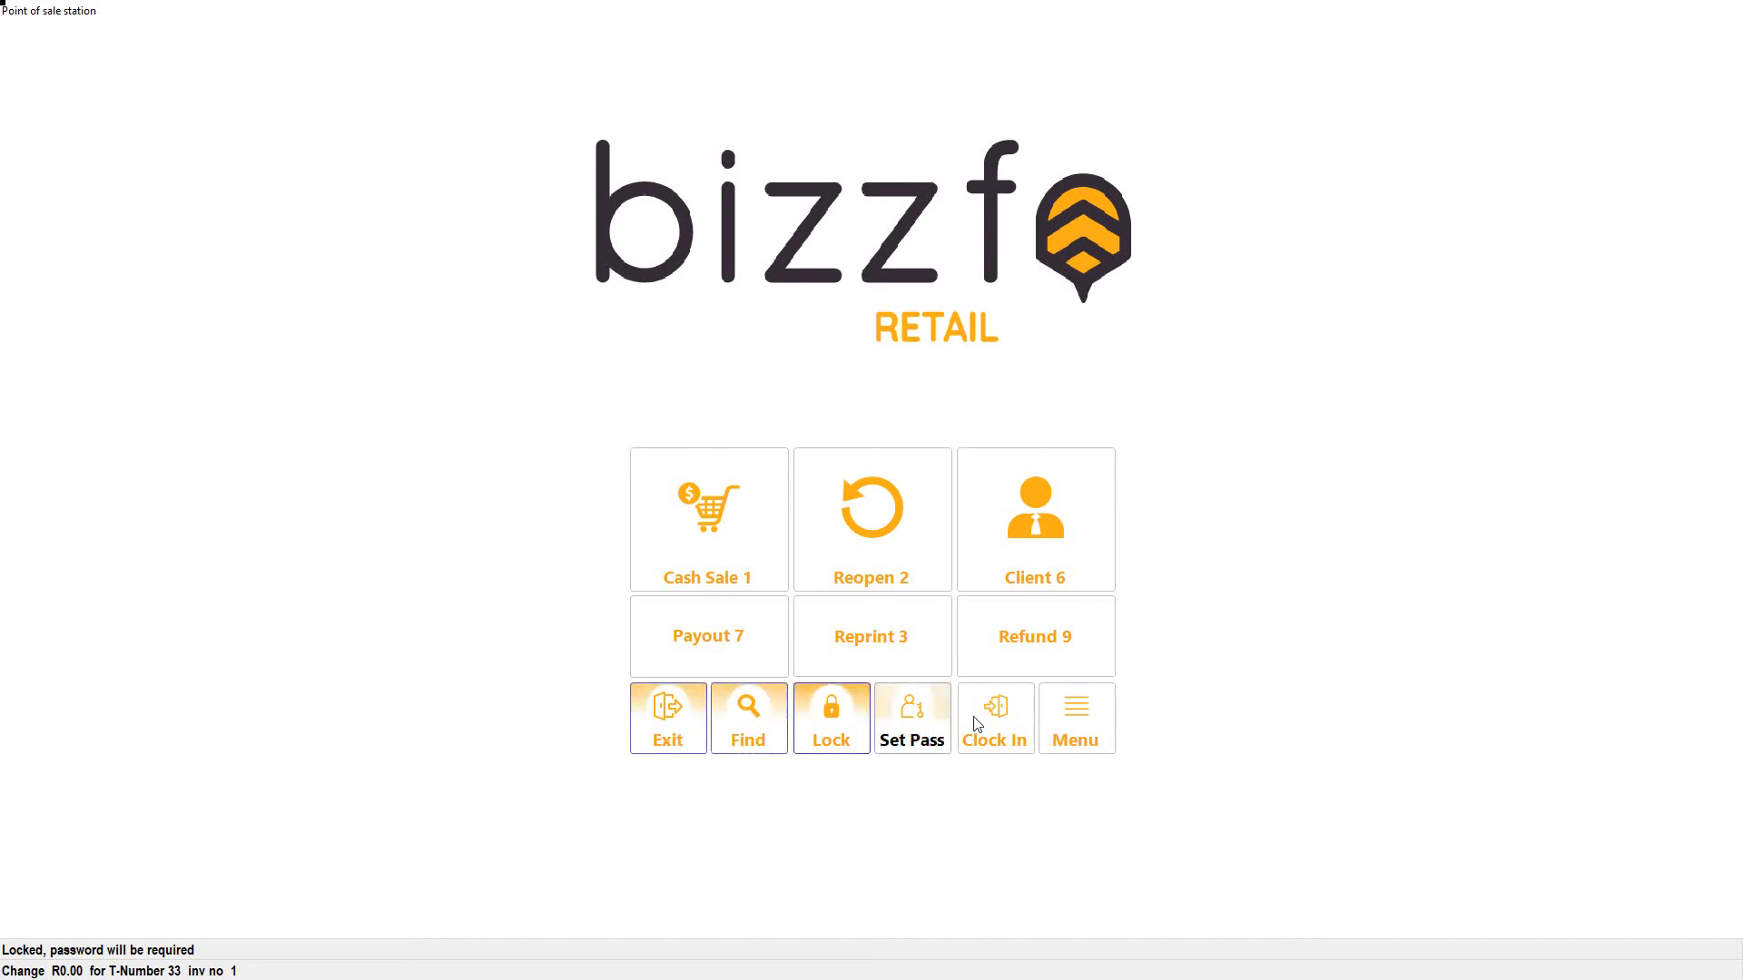
{"action": "left_click", "coordinate": [1080, 721]}
{"action": "left_click", "coordinate": [700, 672]}
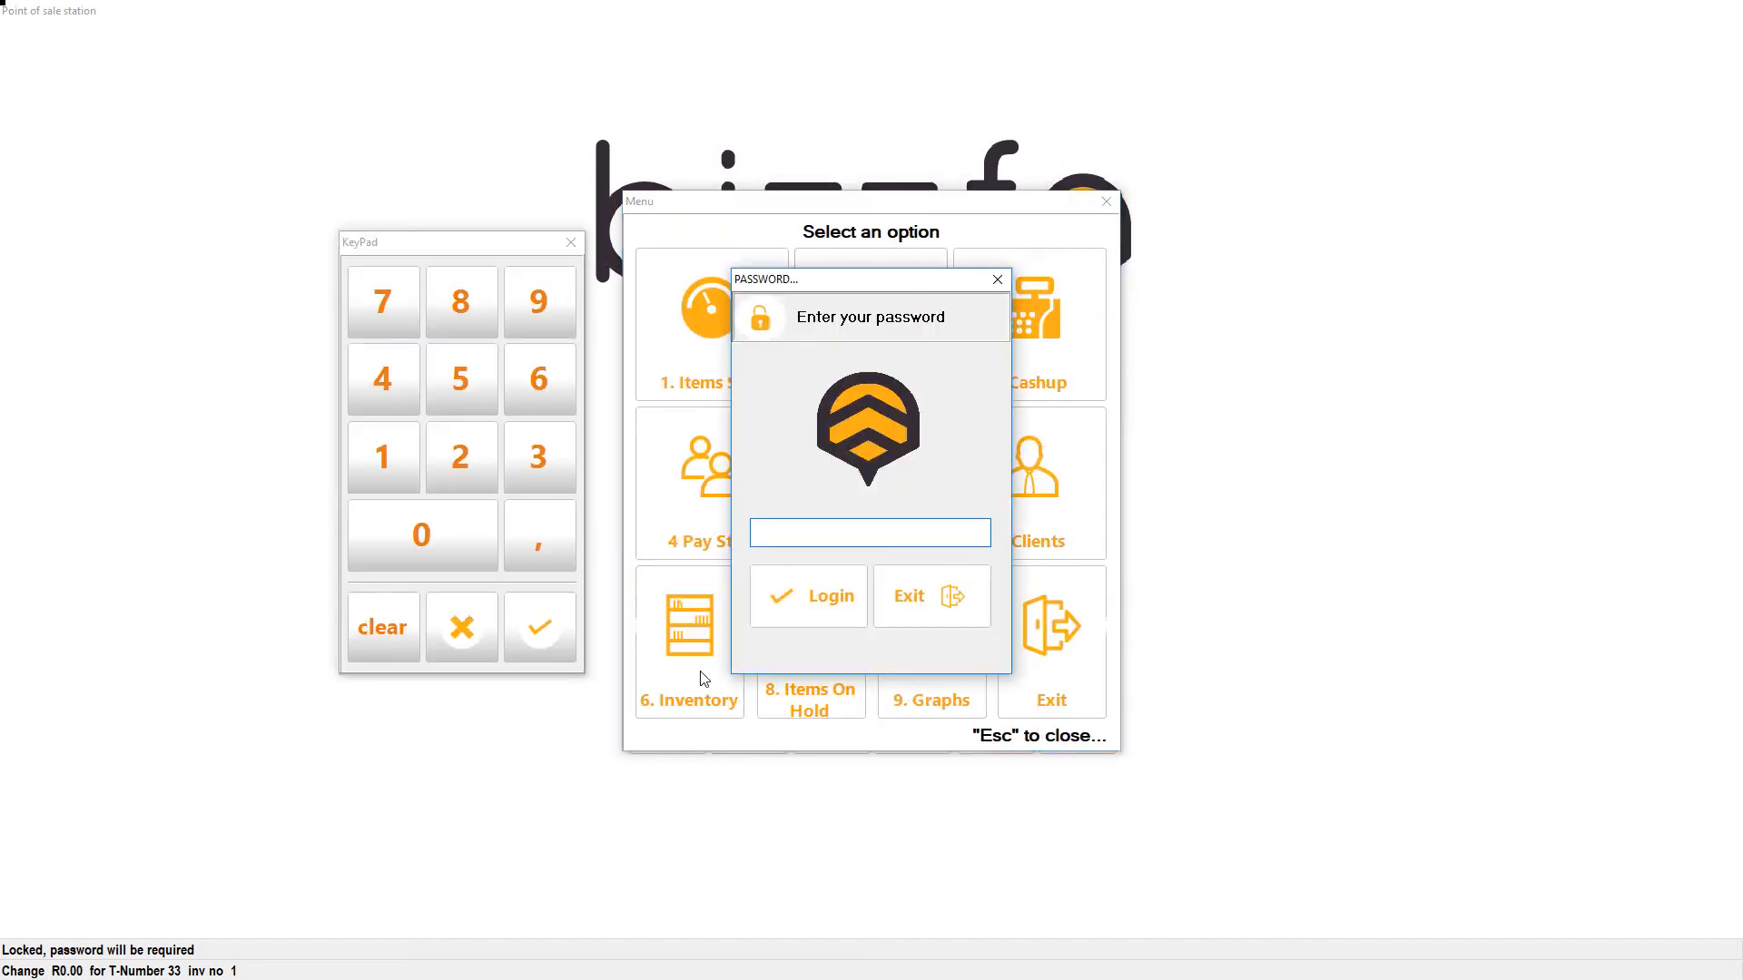
{"action": "type", "text": "•"}
{"action": "key", "text": "Return"}
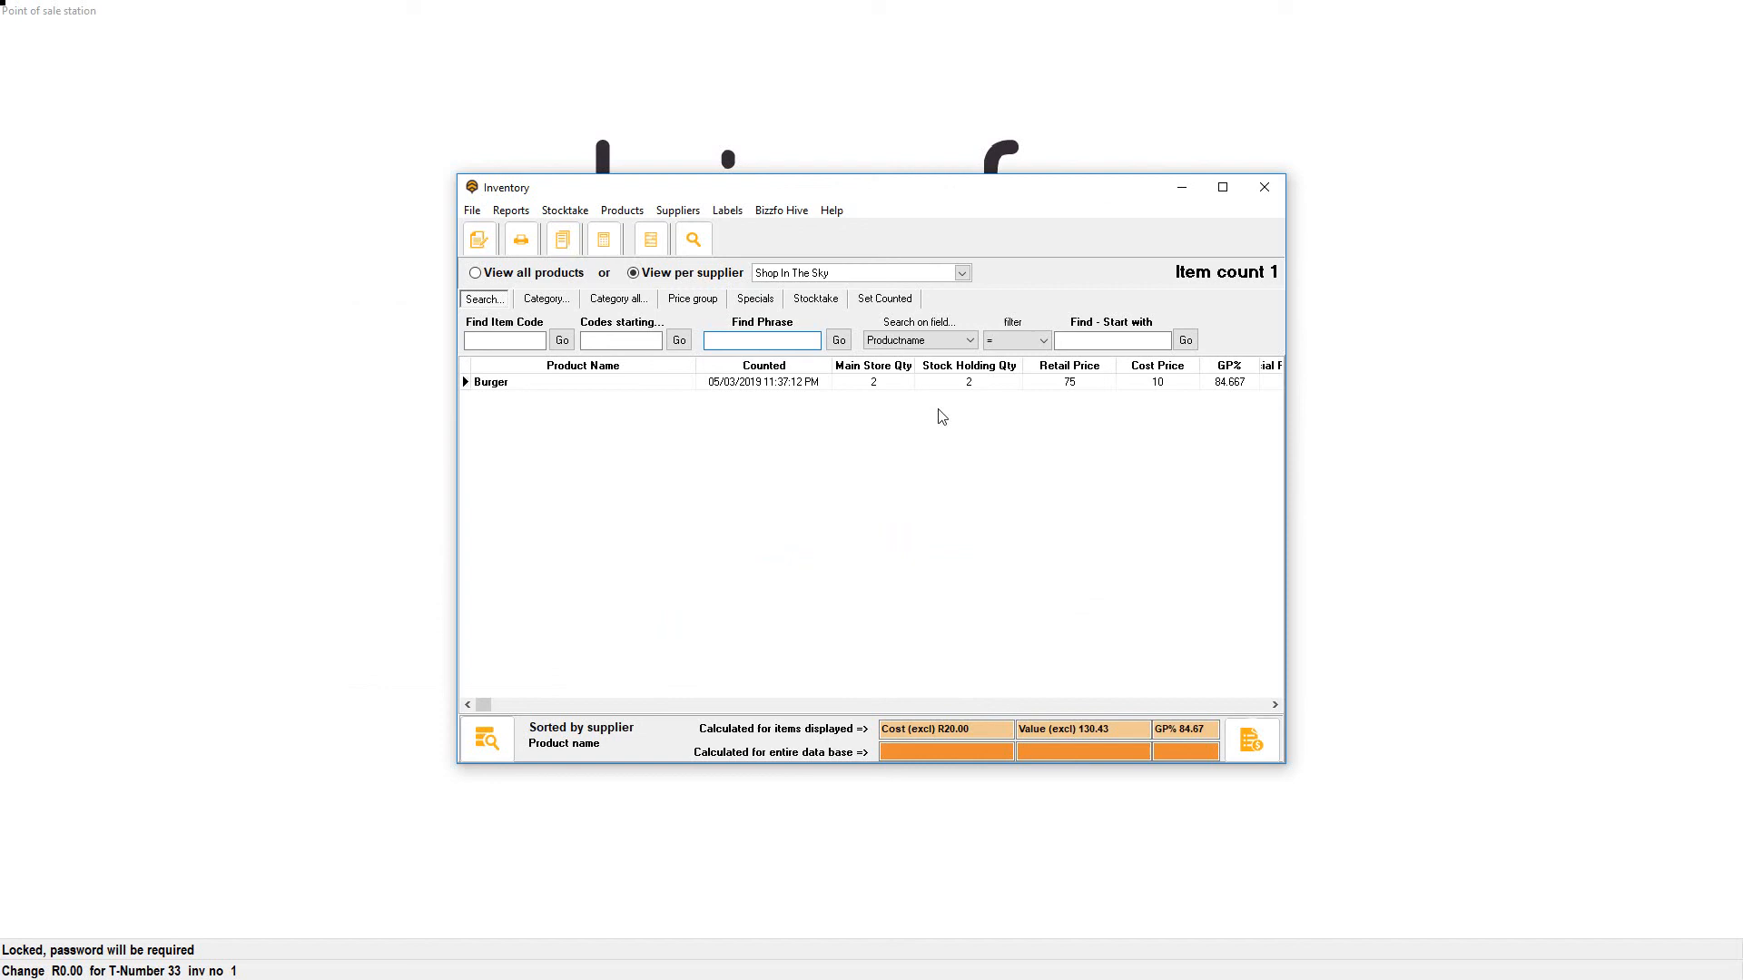
{"action": "left_click", "coordinate": [888, 383]}
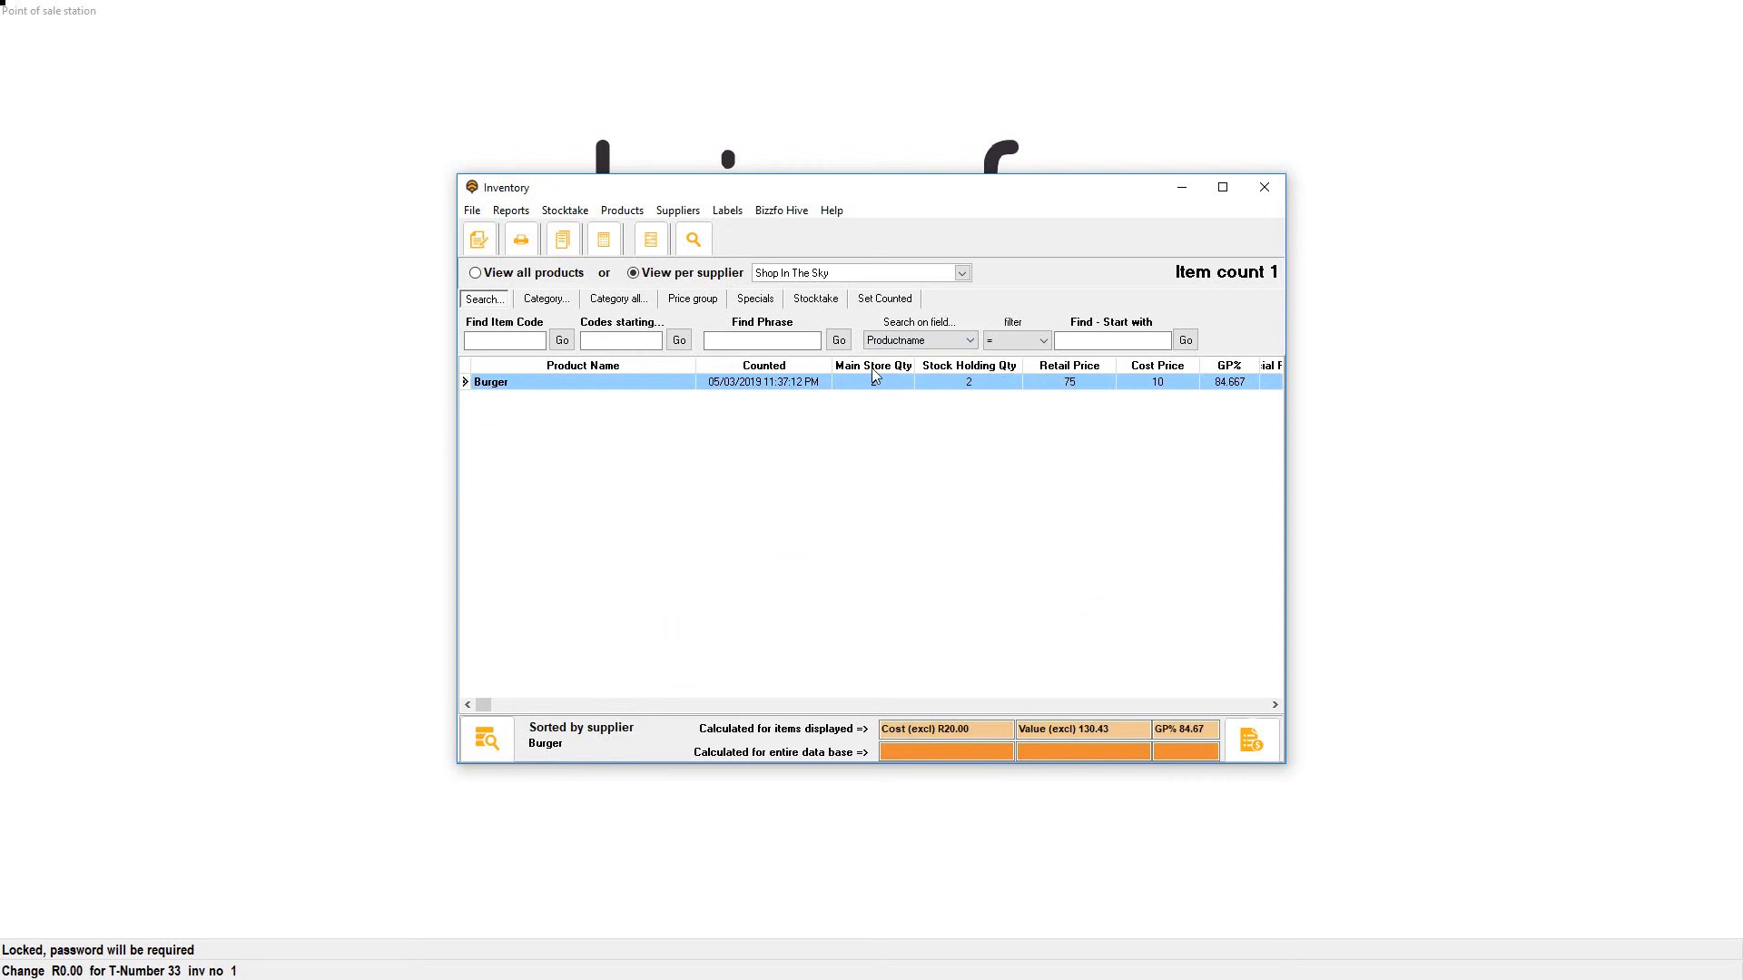
Step: View the stock adjustments for WriteOff 05032019 and preview their stock audit trail report
{"action": "left_click", "coordinate": [816, 300]}
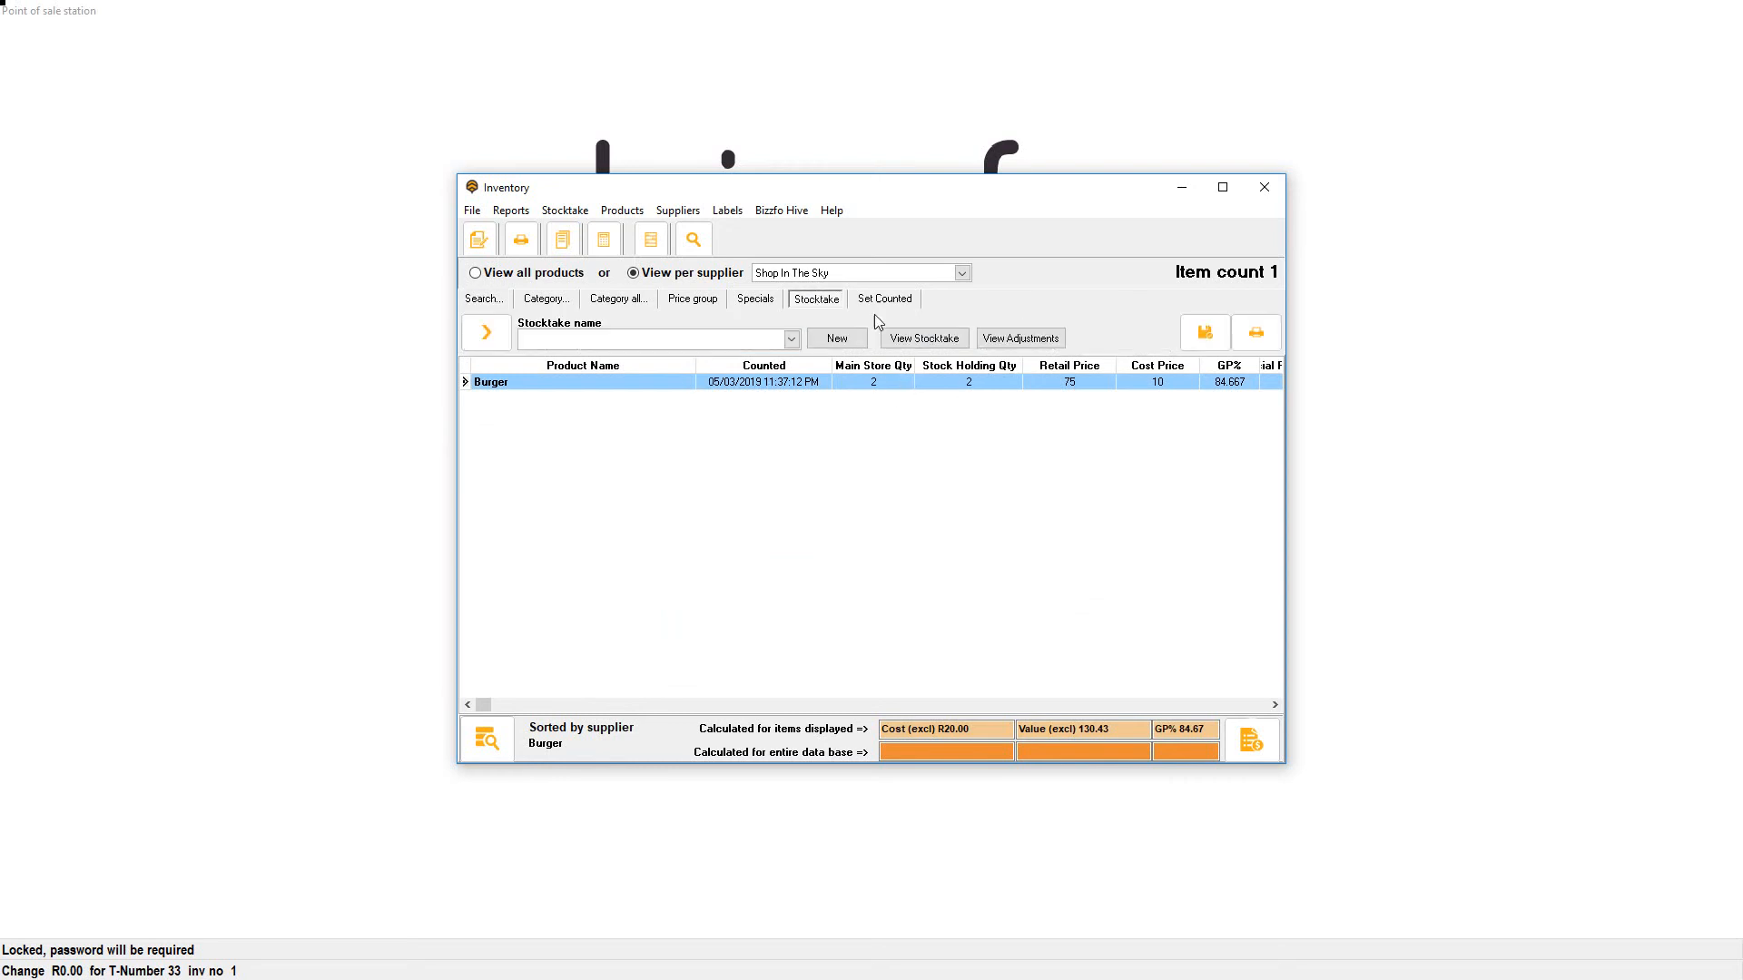
{"action": "left_click", "coordinate": [1020, 338]}
{"action": "left_click", "coordinate": [622, 270]}
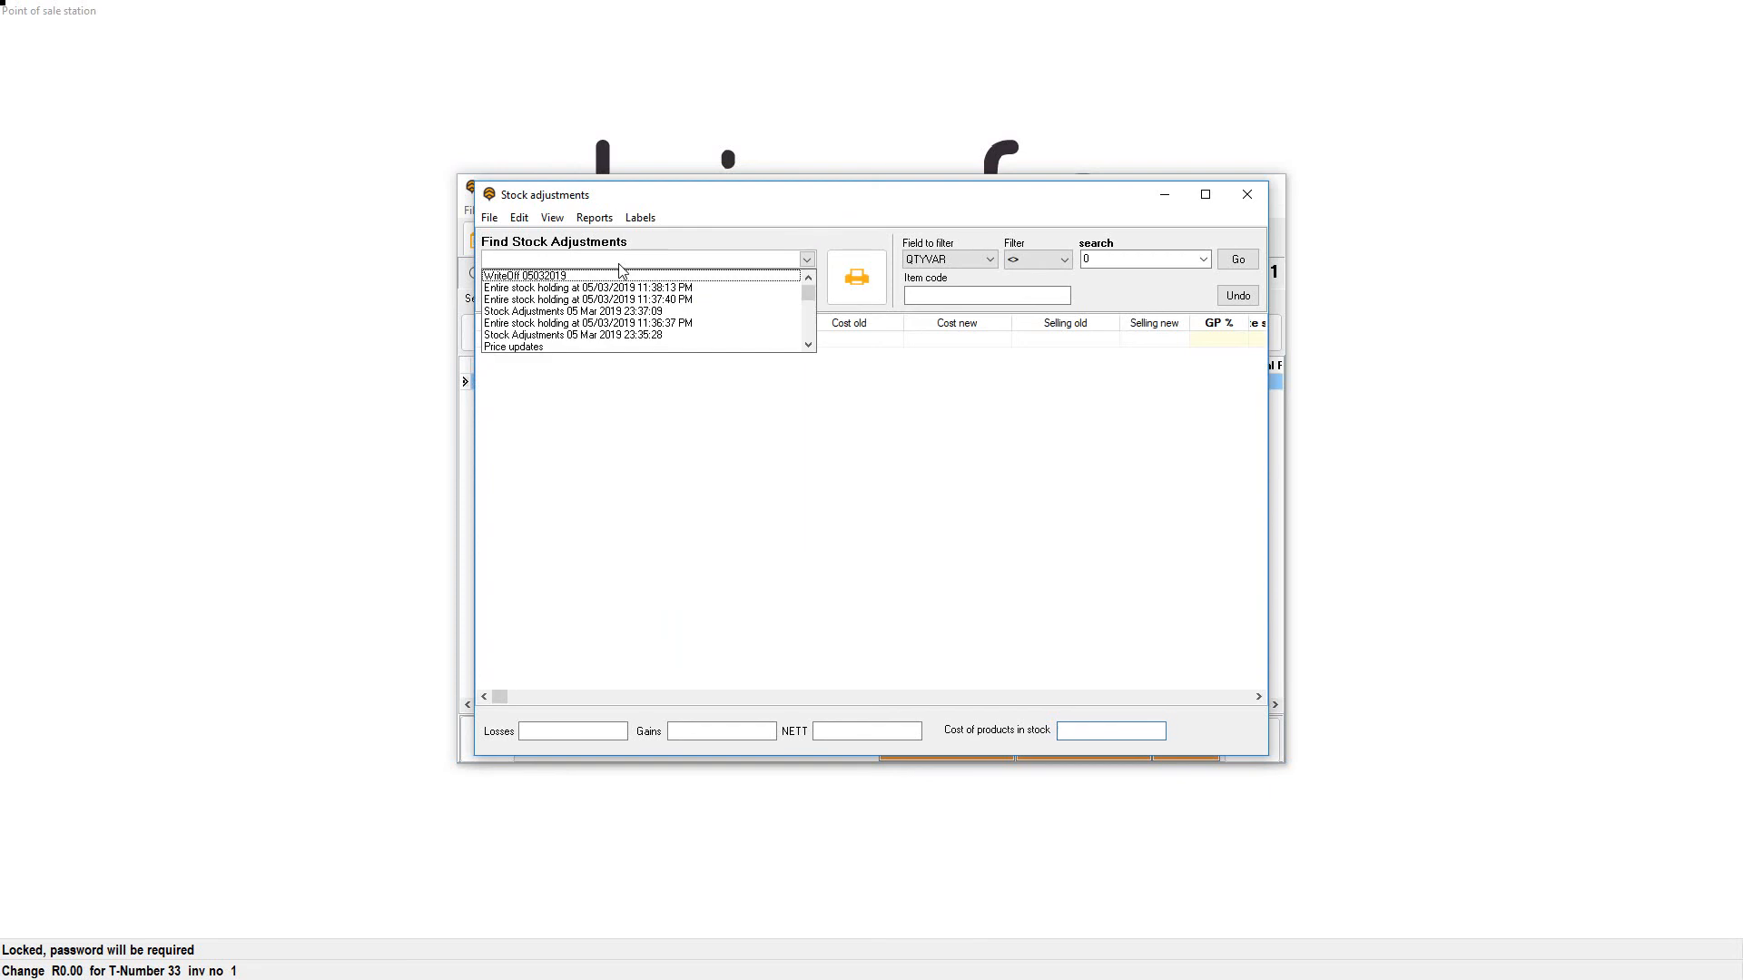
{"action": "left_click", "coordinate": [572, 277]}
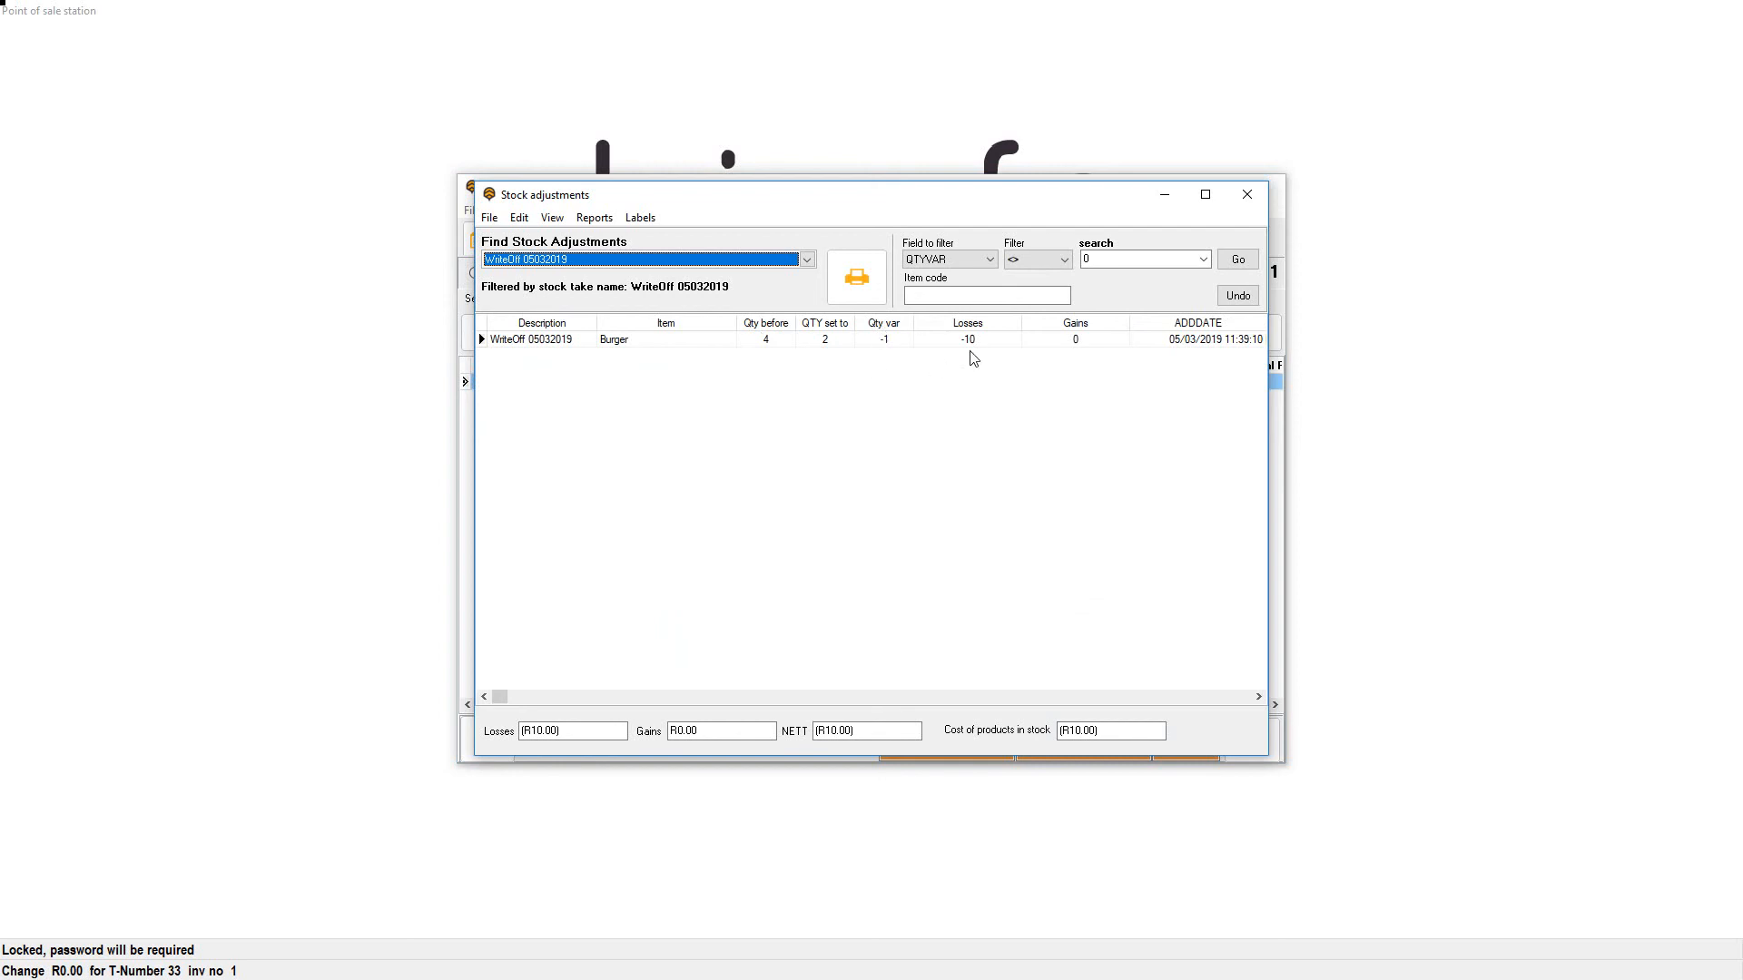
{"action": "left_click", "coordinate": [880, 276]}
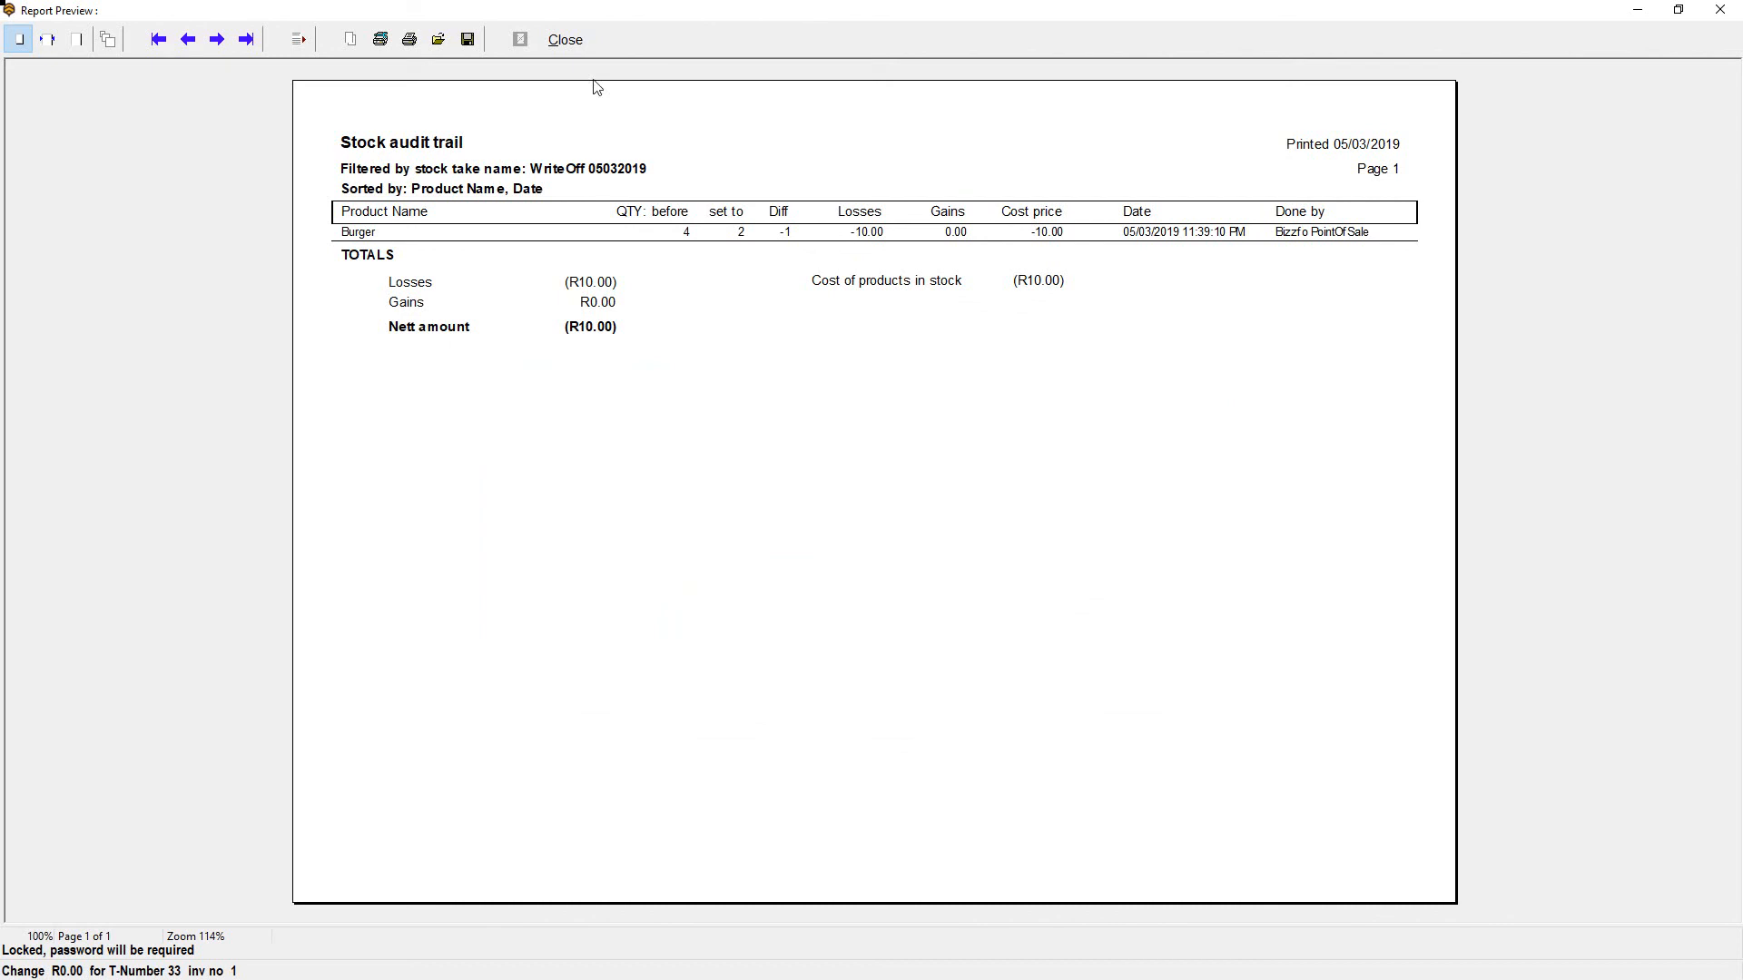
{"action": "left_click", "coordinate": [565, 39]}
{"action": "left_click", "coordinate": [1246, 196]}
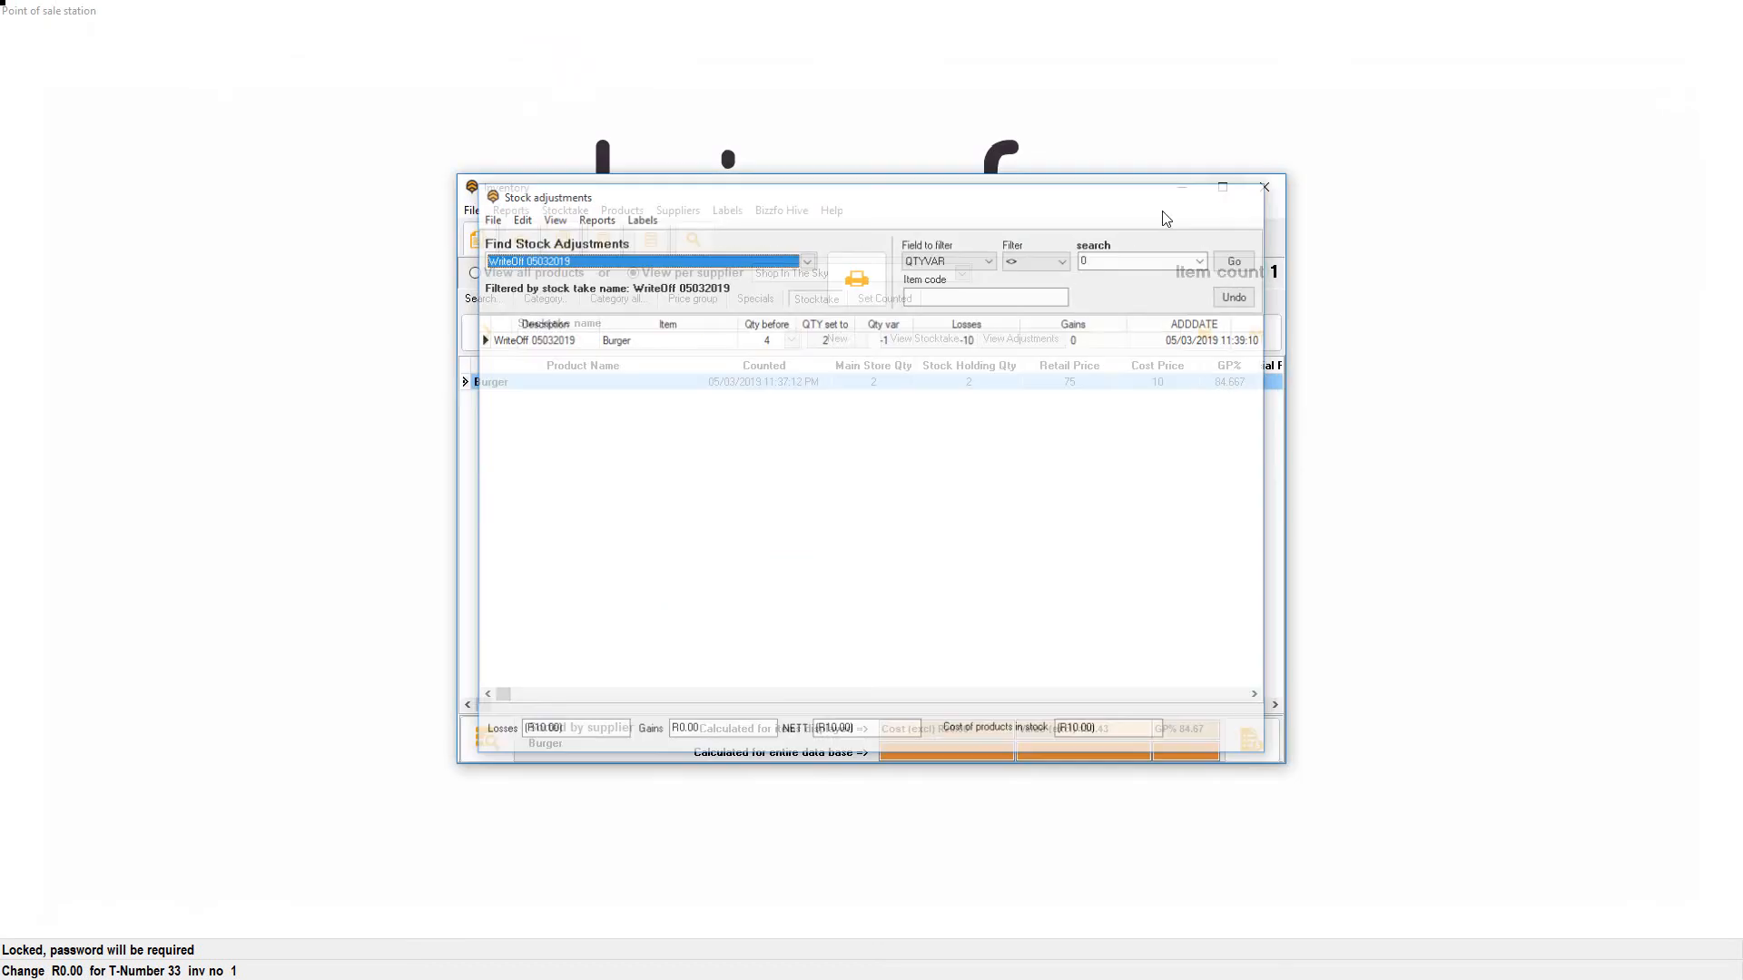
Step: Save a snapshot of the entire stock holding after the write-off and preview its stock audit trail report
{"action": "left_click", "coordinate": [1204, 332]}
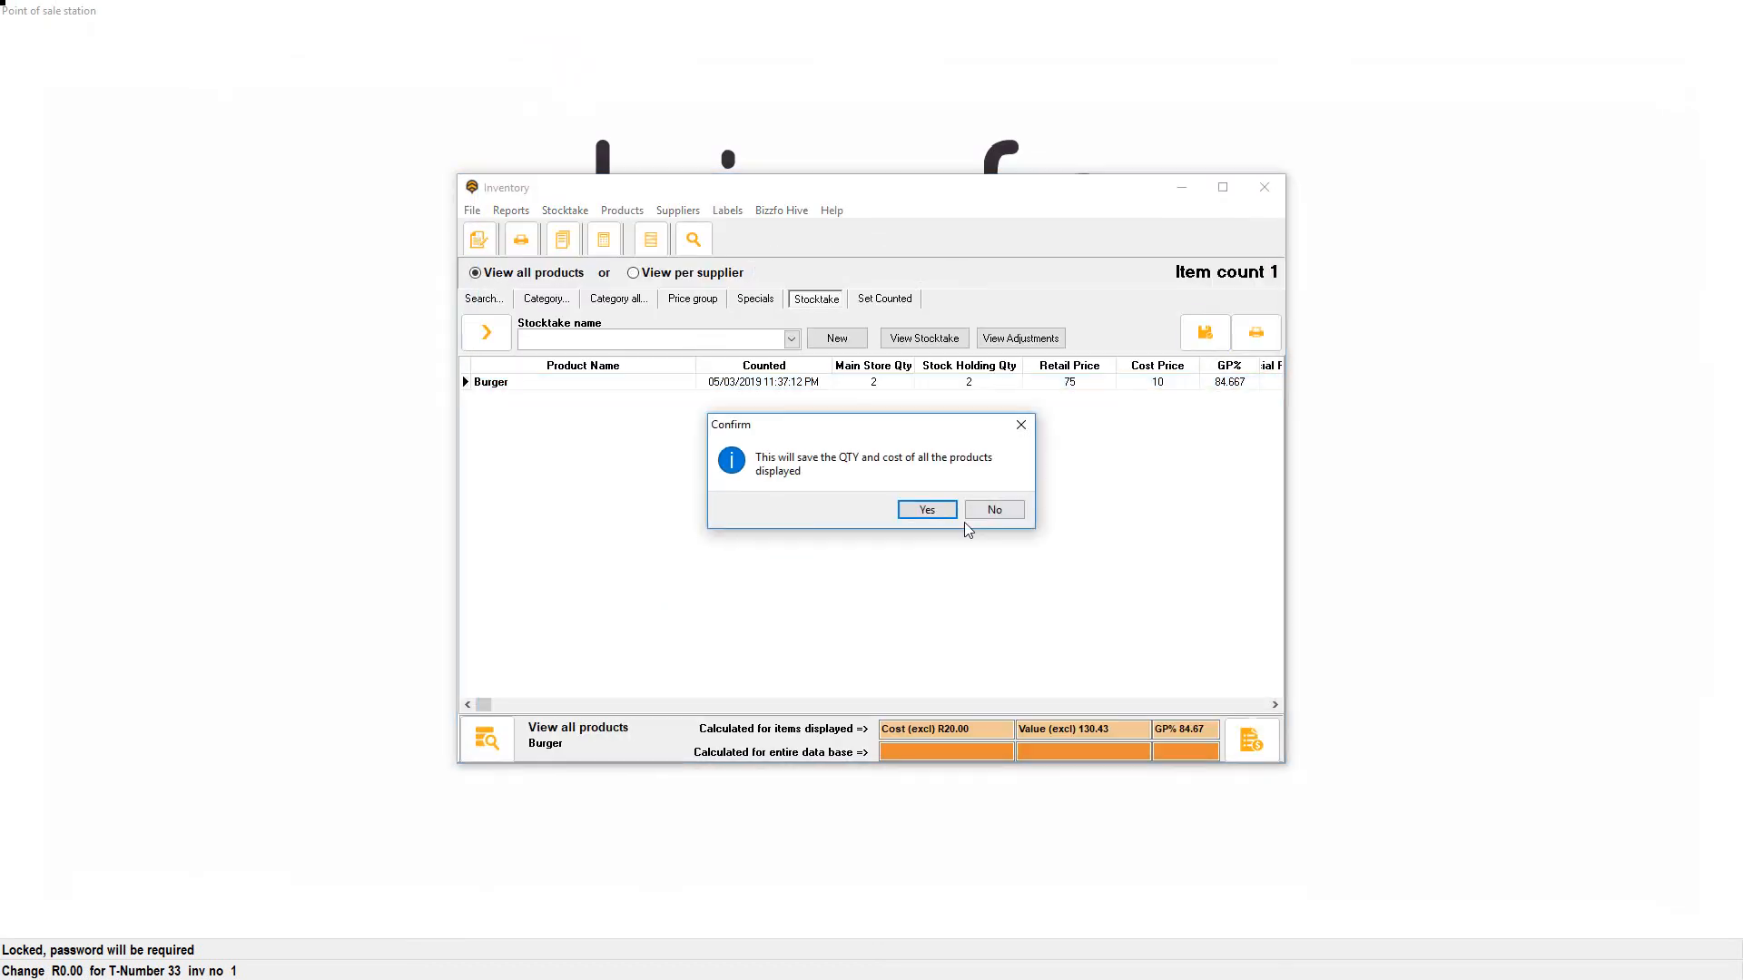
{"action": "left_click", "coordinate": [933, 509]}
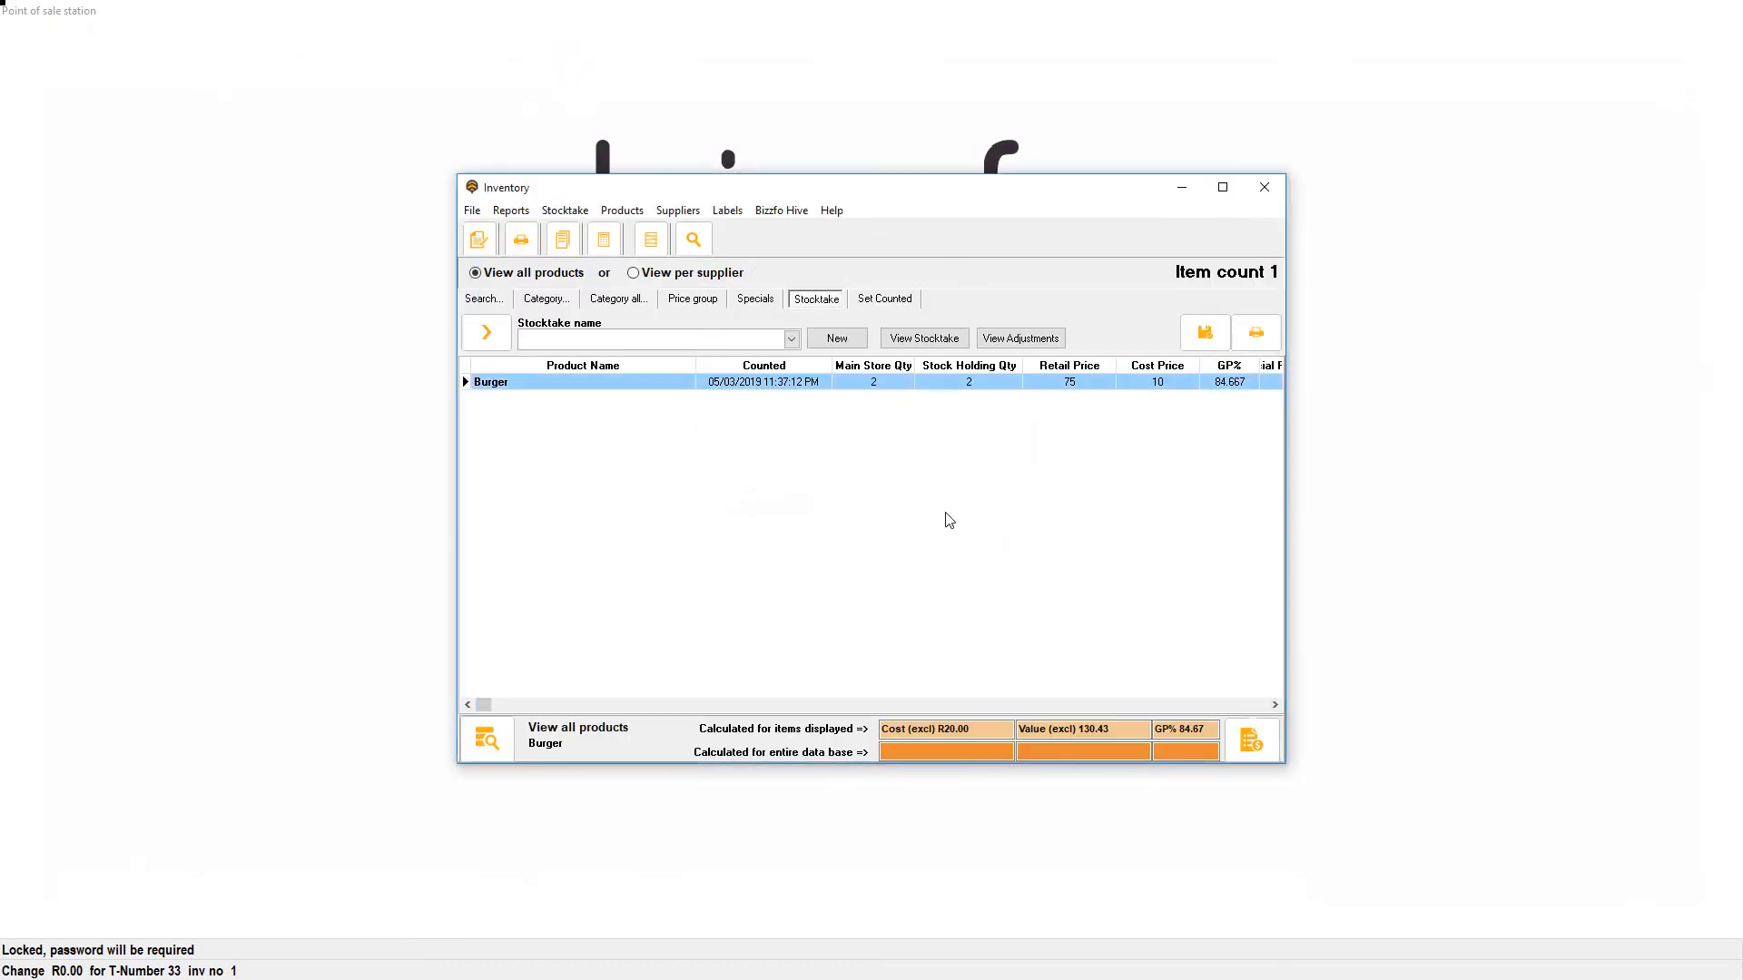
{"action": "left_click", "coordinate": [1020, 339]}
{"action": "left_click", "coordinate": [734, 264]}
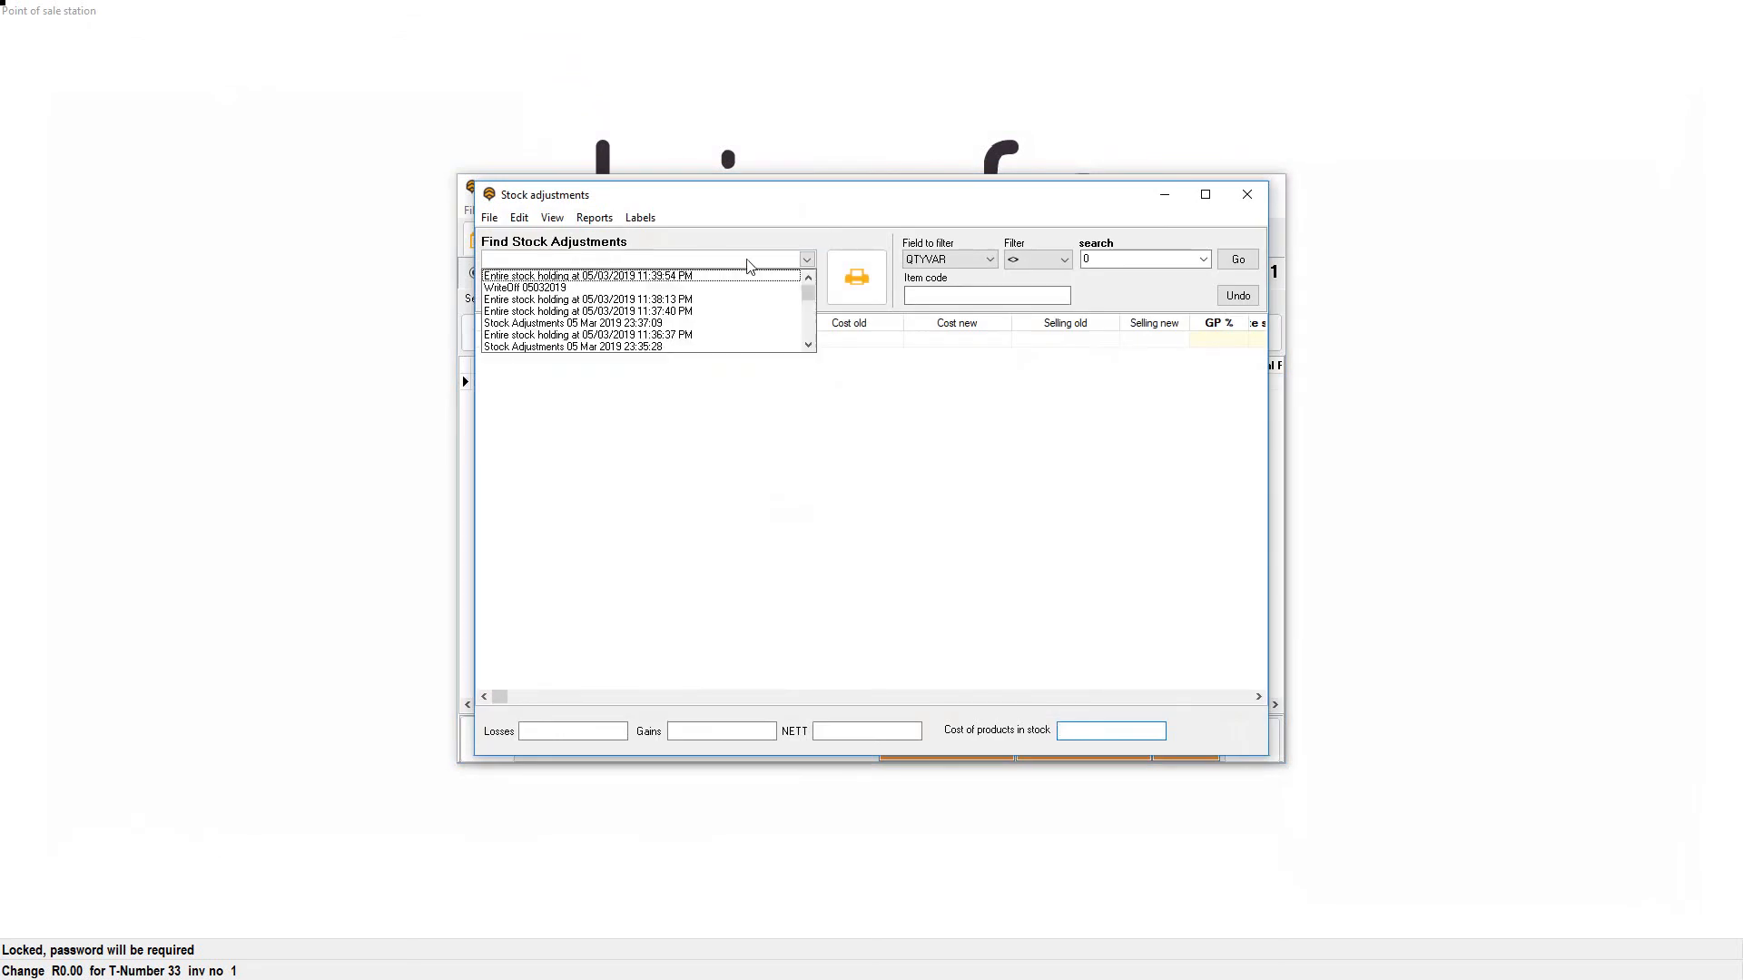
{"action": "left_click", "coordinate": [700, 277]}
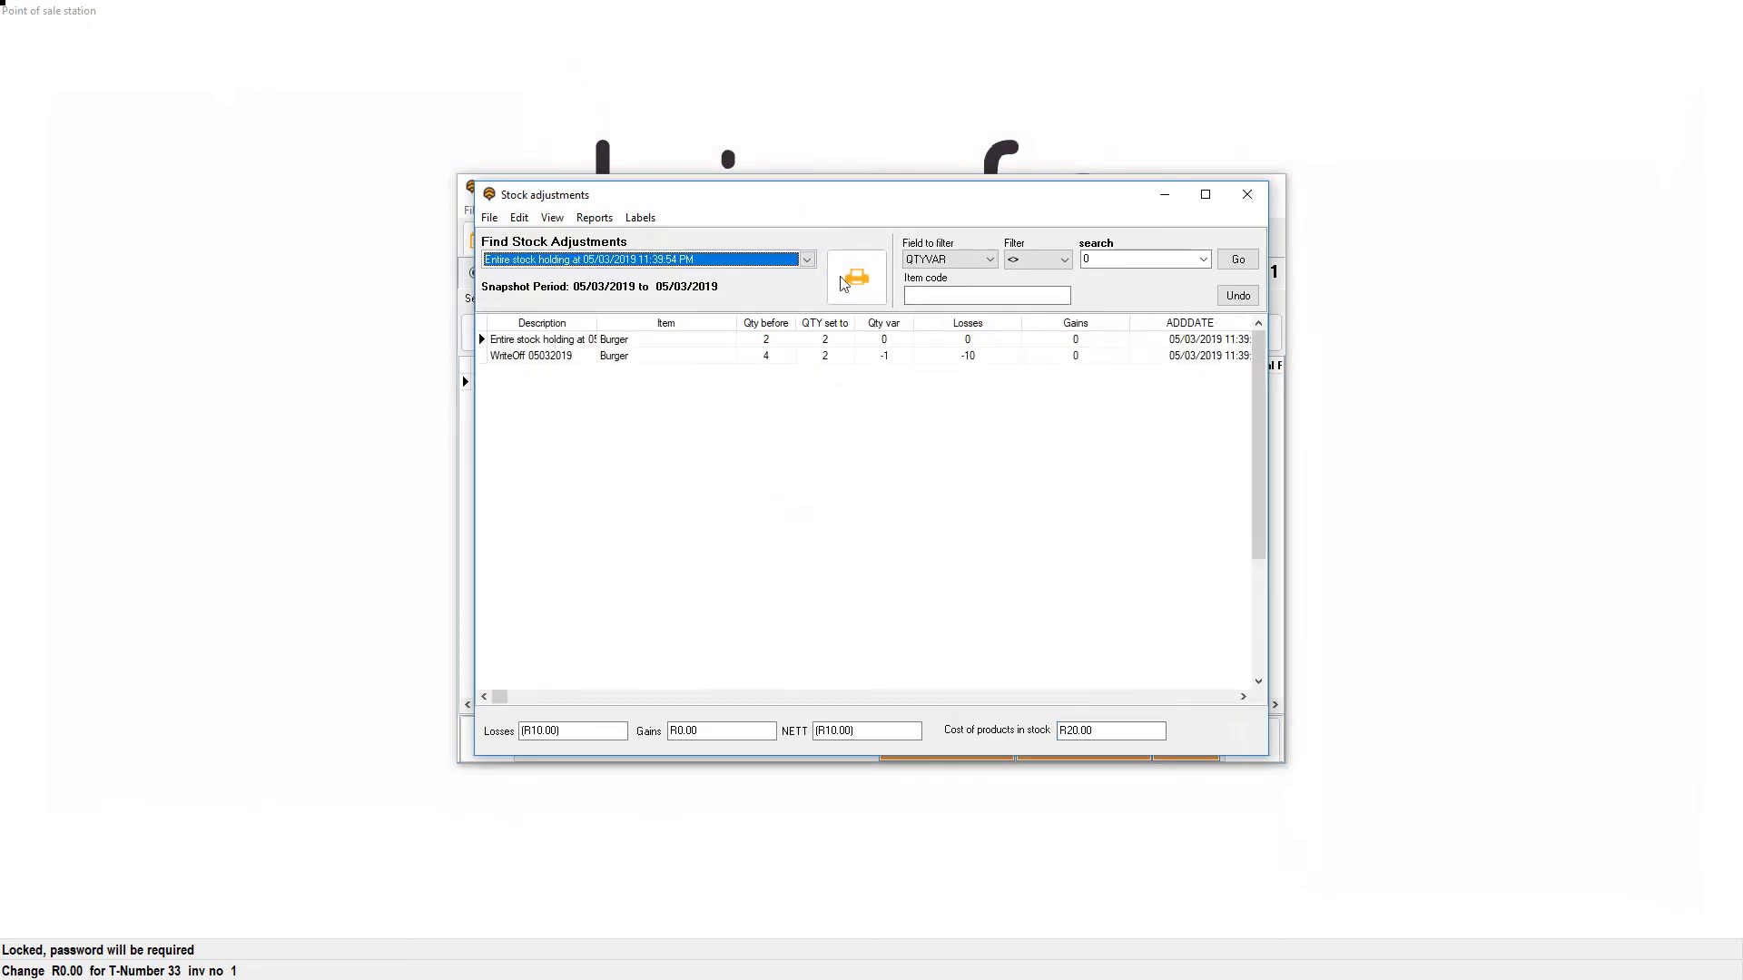
{"action": "left_click", "coordinate": [856, 277]}
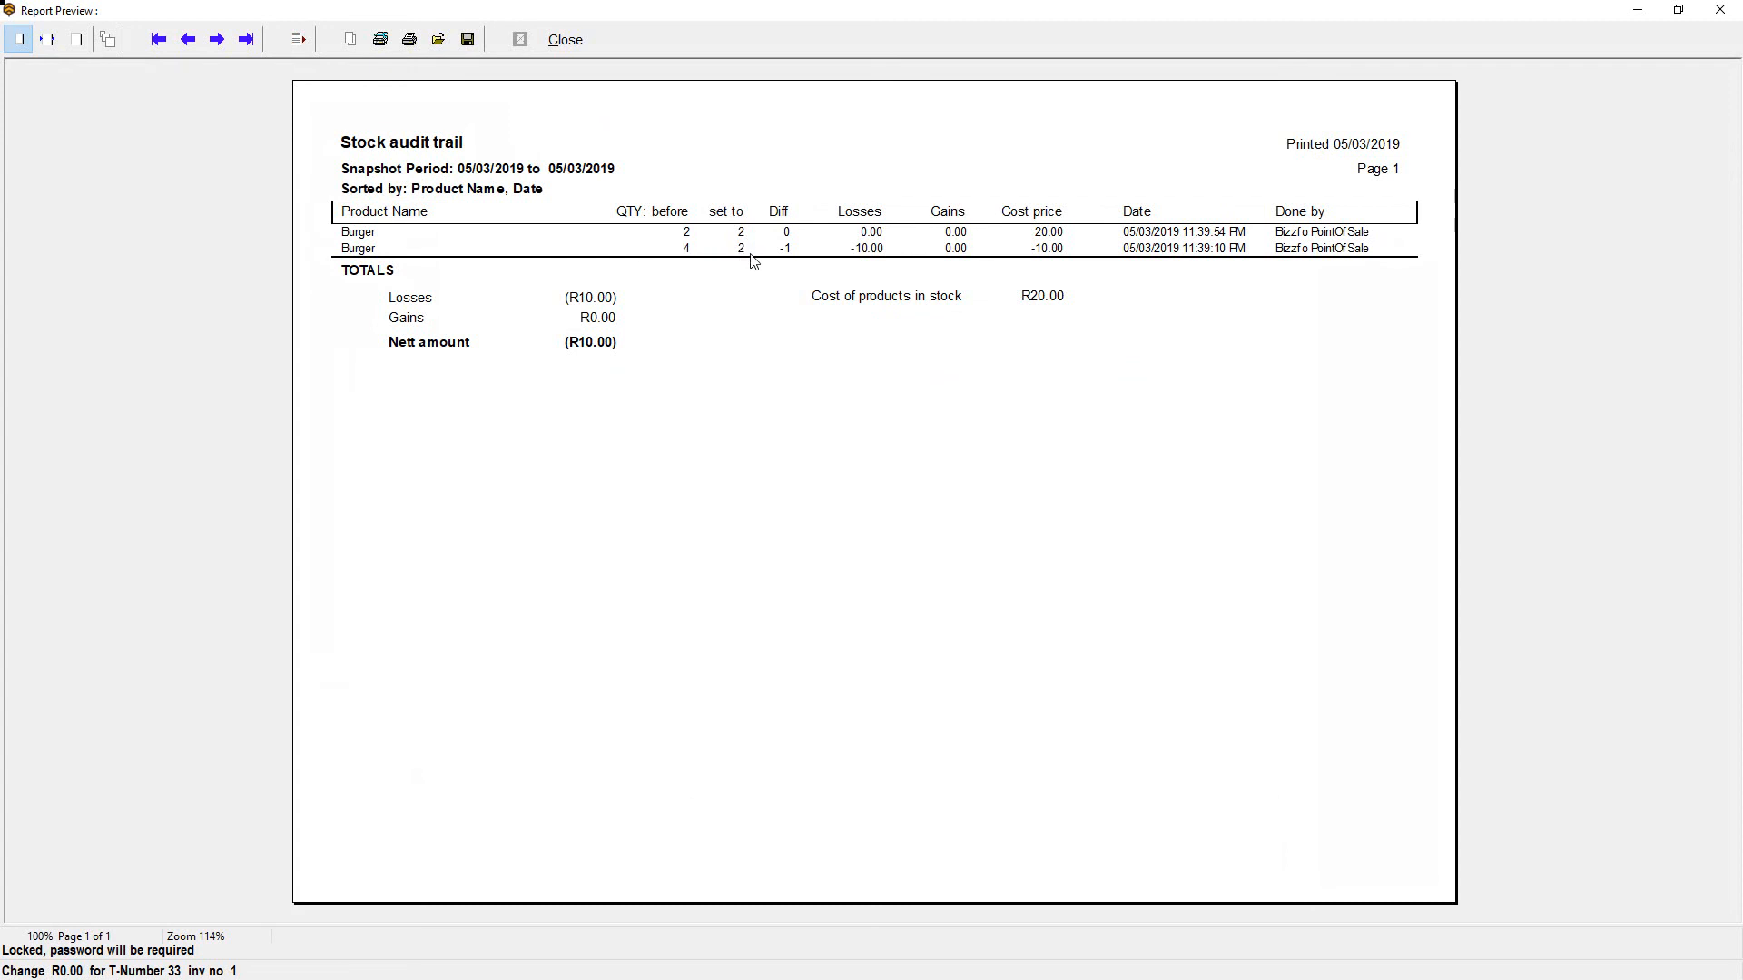
{"action": "left_click", "coordinate": [565, 39]}
{"action": "left_click", "coordinate": [1247, 194]}
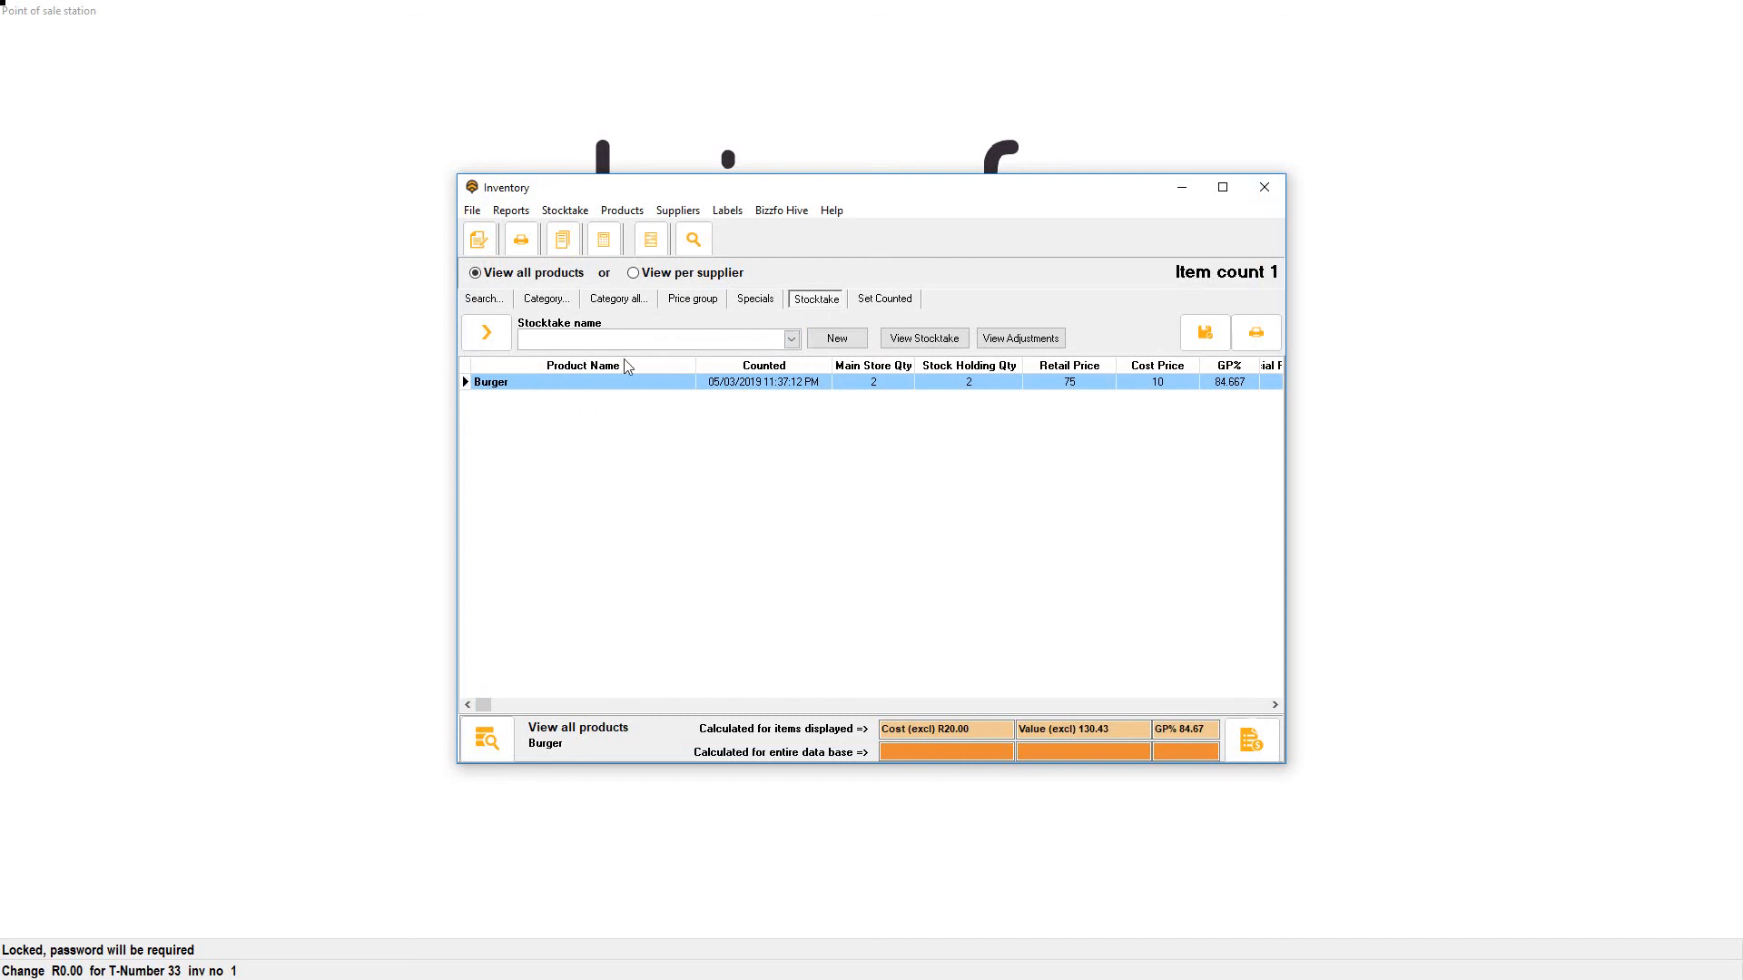
Step: Create a new stocktake named "Monday Stock Take"
{"action": "left_click", "coordinate": [835, 339]}
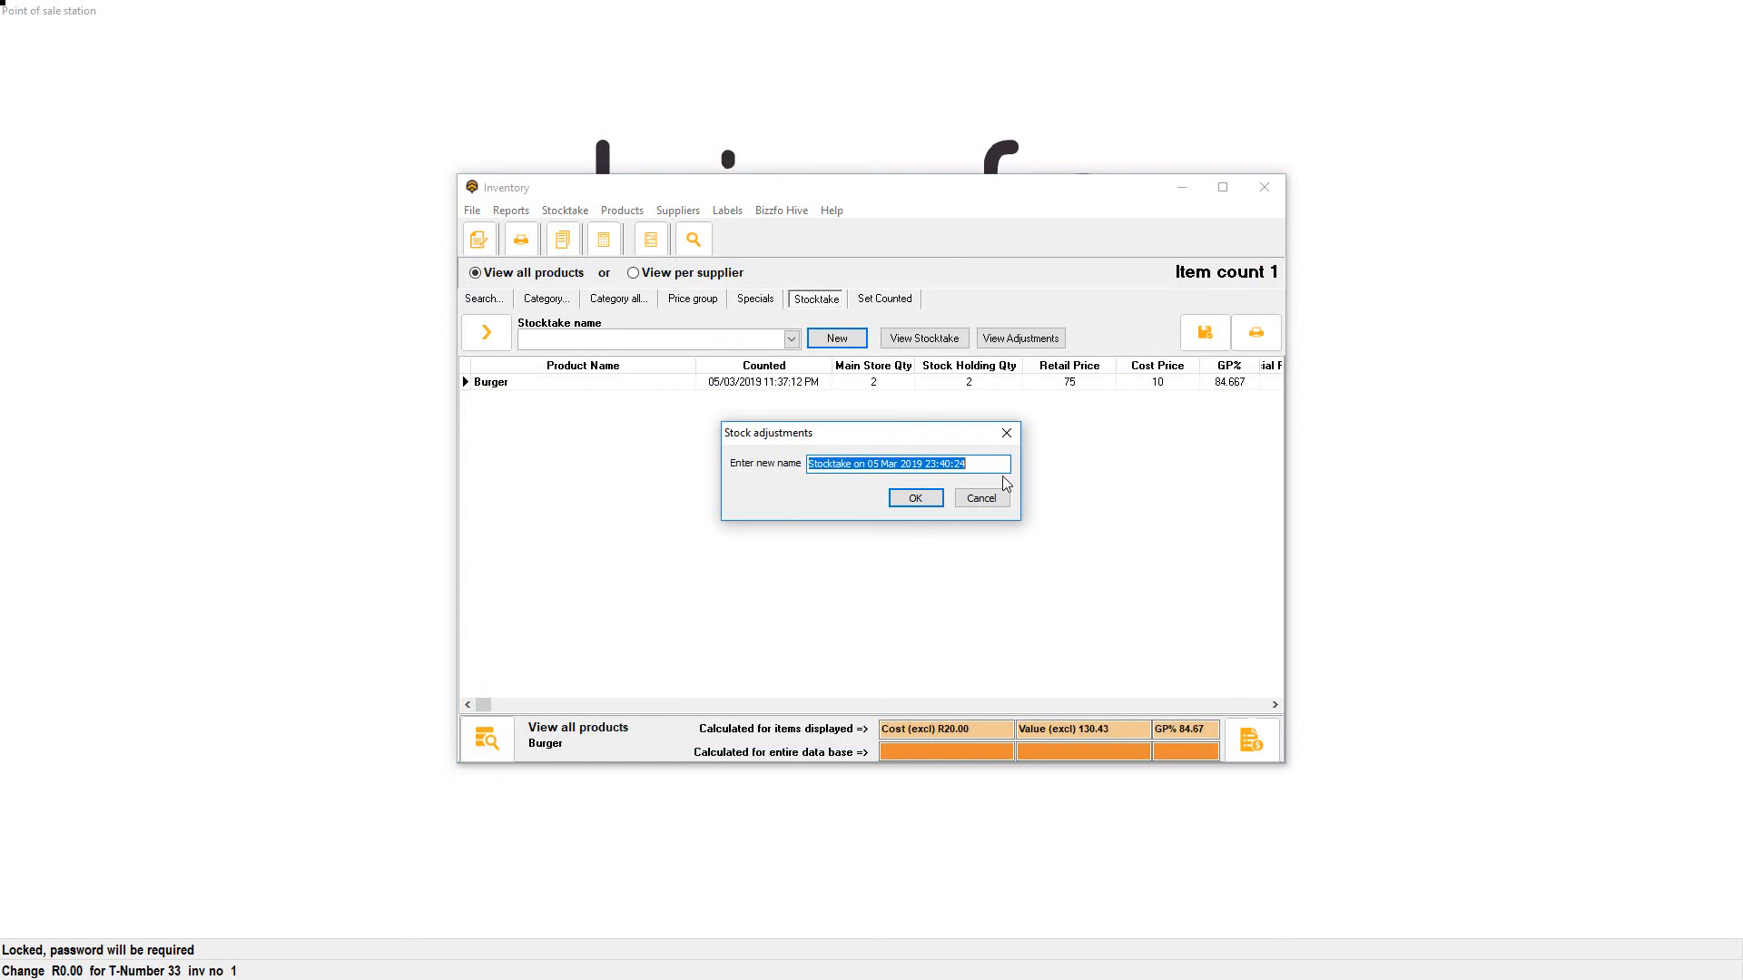
{"action": "type", "text": "Monday Stock"}
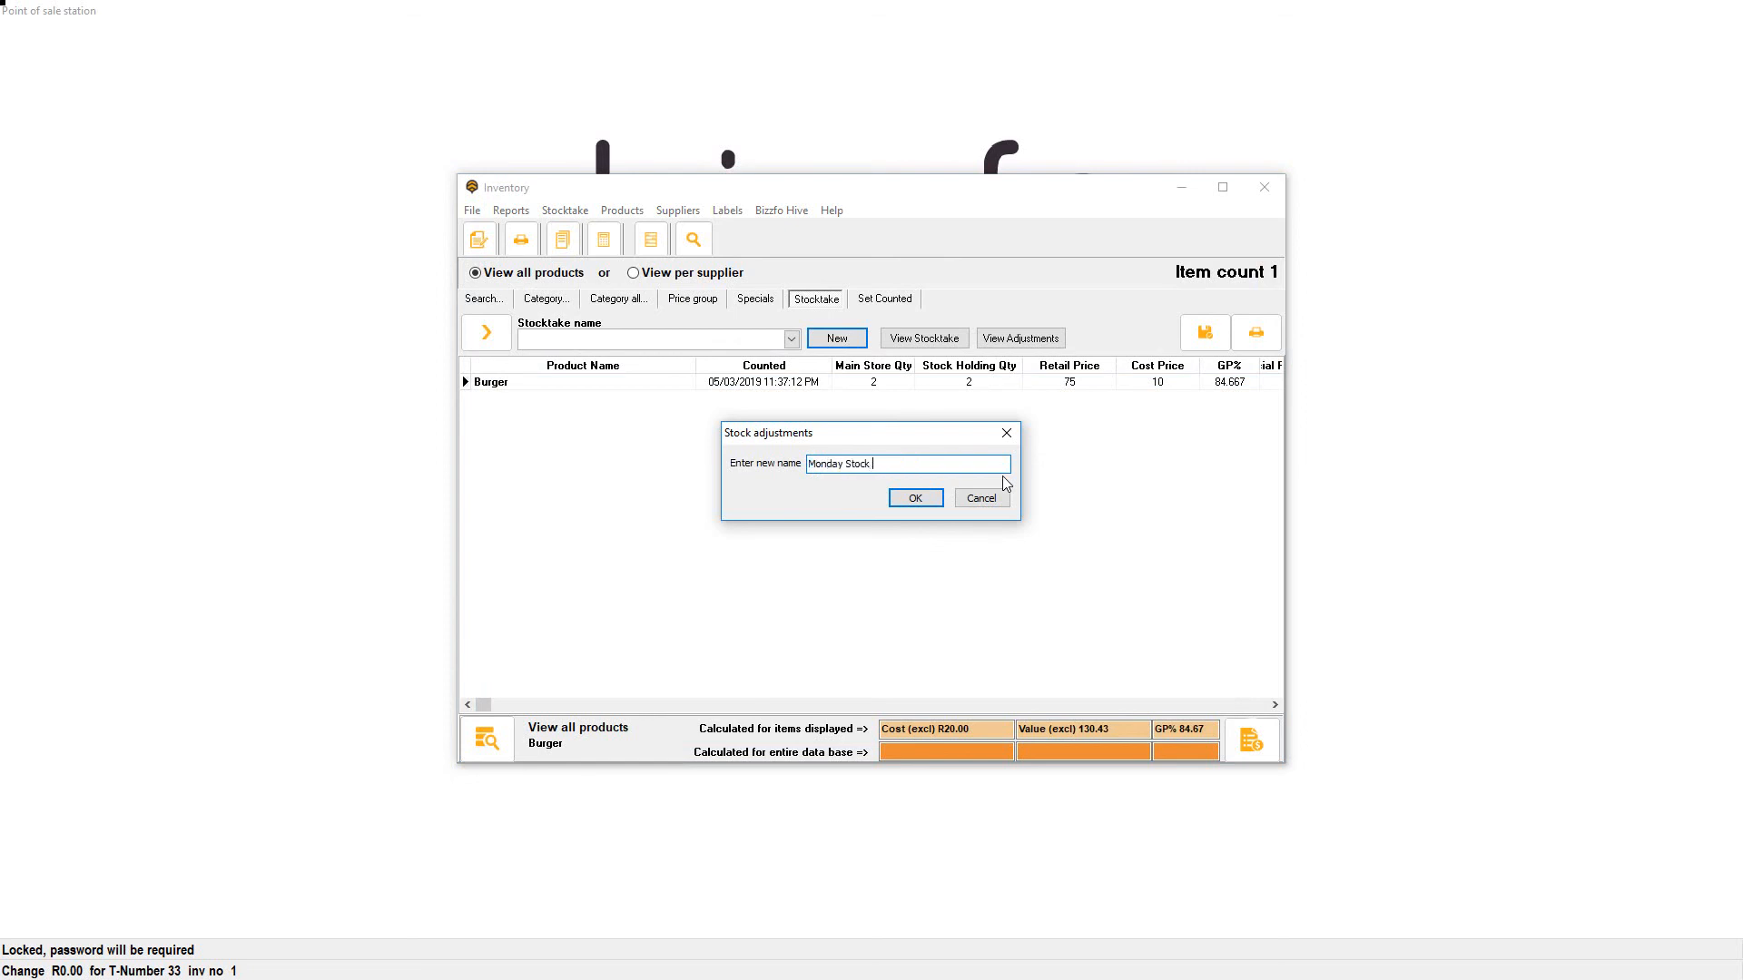
{"action": "type", "text": " Take"}
{"action": "key", "text": "Return"}
Step: Select all product rows and add the selected Burger item to the Monday Stock Take
{"action": "right_click", "coordinate": [618, 375]}
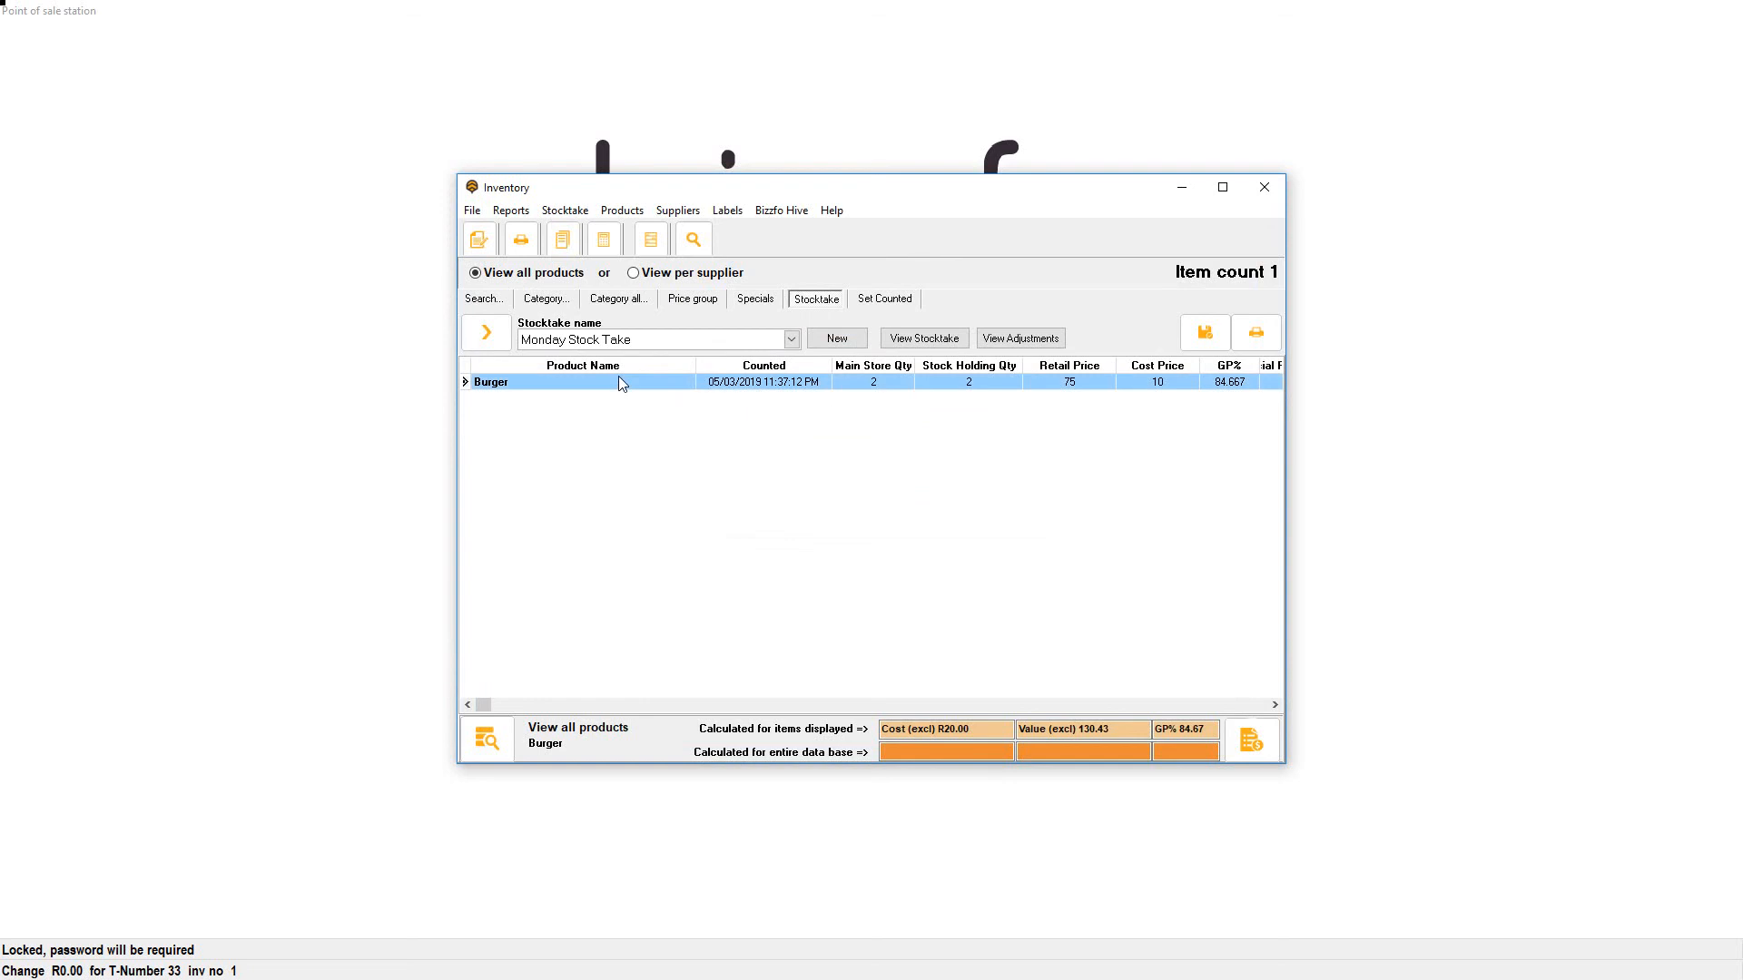
{"action": "left_click", "coordinate": [691, 607]}
{"action": "right_click", "coordinate": [606, 378]}
{"action": "mouse_move", "coordinate": [671, 410]}
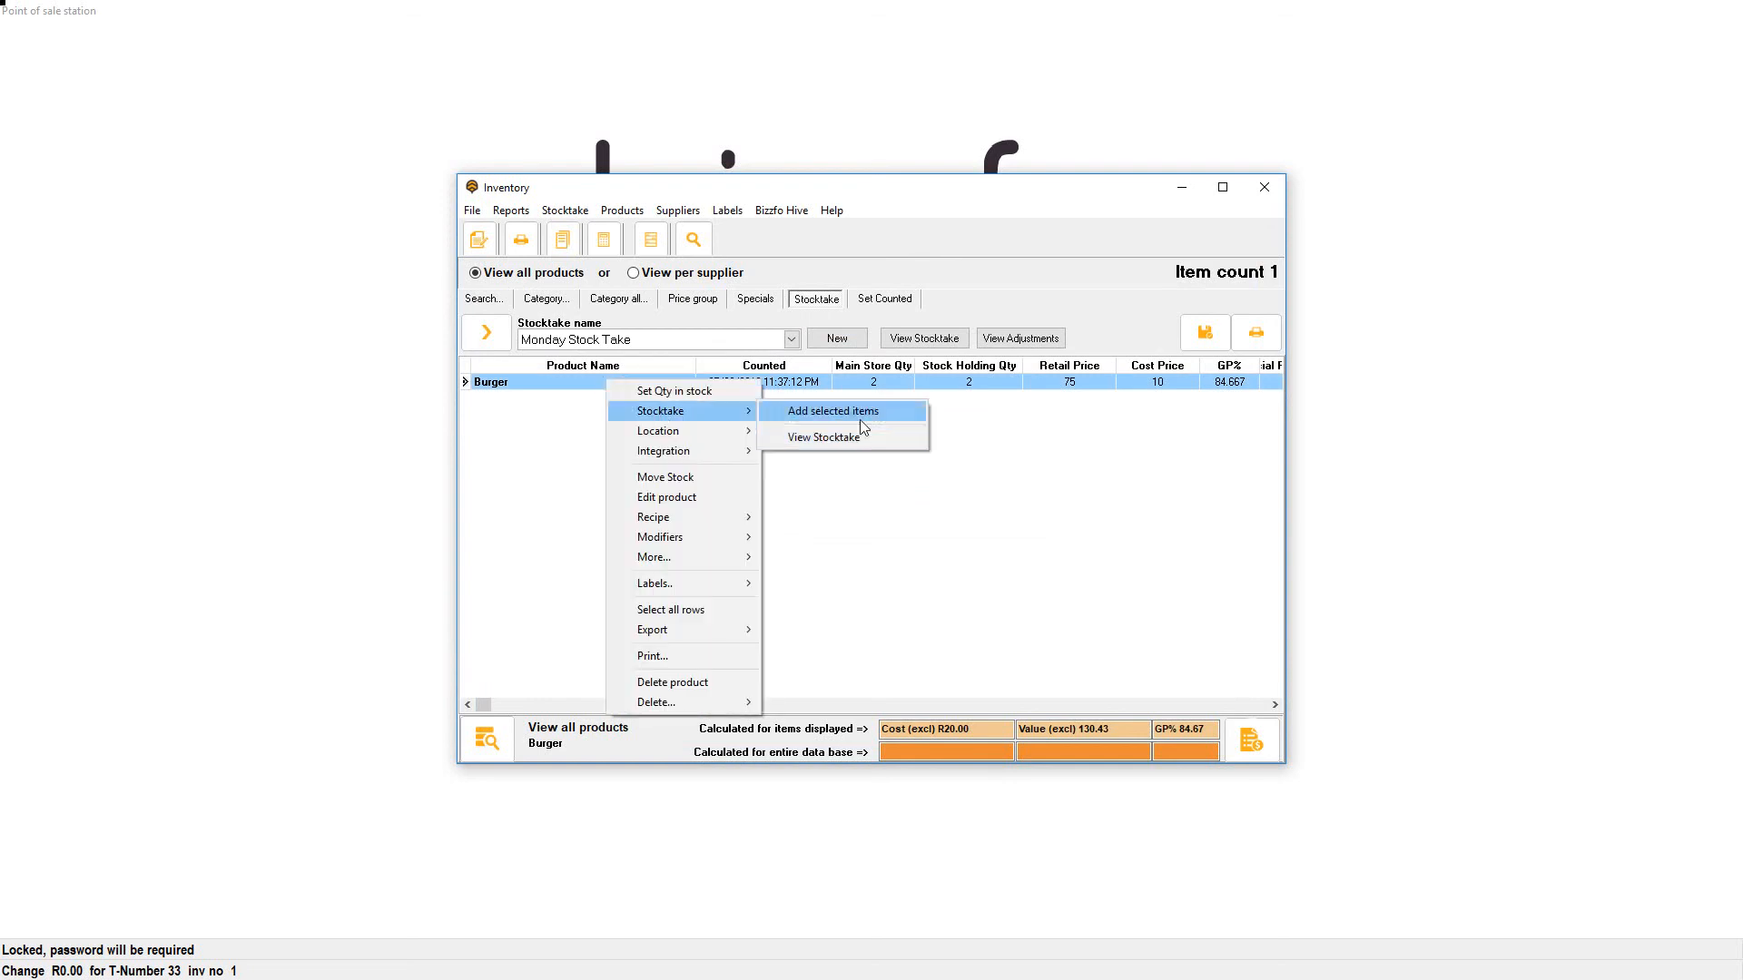
{"action": "left_click", "coordinate": [857, 415]}
{"action": "left_click", "coordinate": [925, 505]}
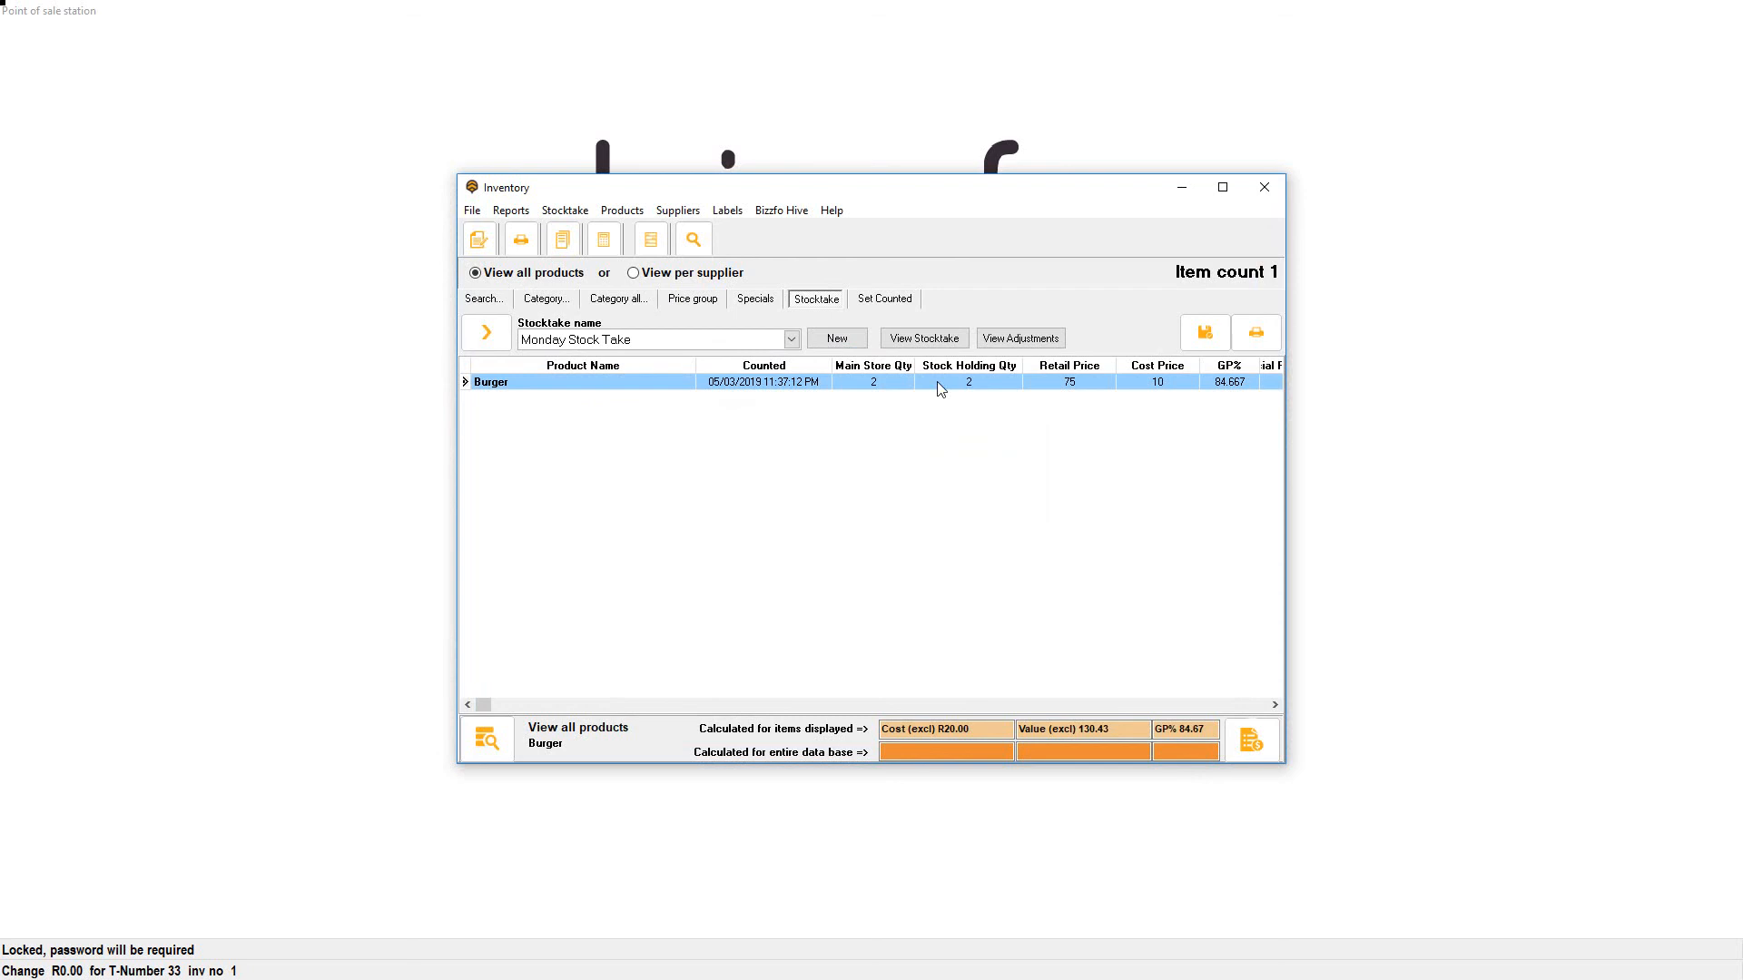
Step: Open the Monday Stock Take and set Burger's counted quantity to 1
{"action": "left_click", "coordinate": [931, 339]}
{"action": "left_click", "coordinate": [614, 272]}
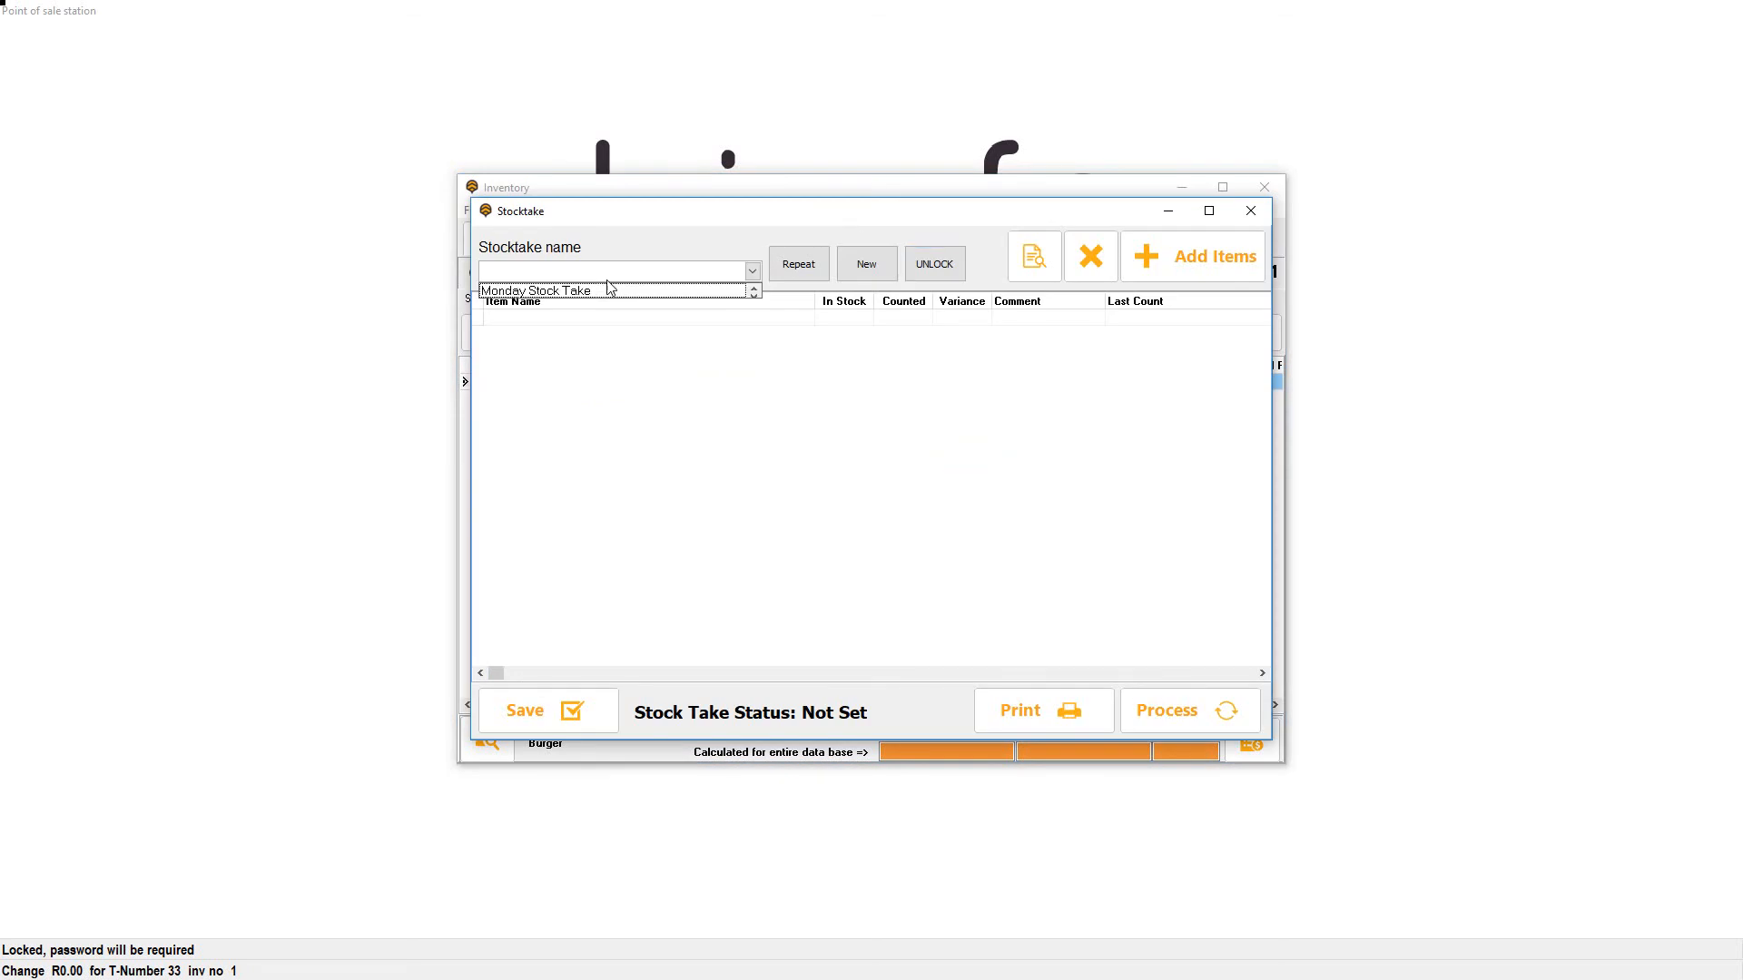
{"action": "left_click", "coordinate": [589, 292]}
{"action": "left_click", "coordinate": [922, 334]}
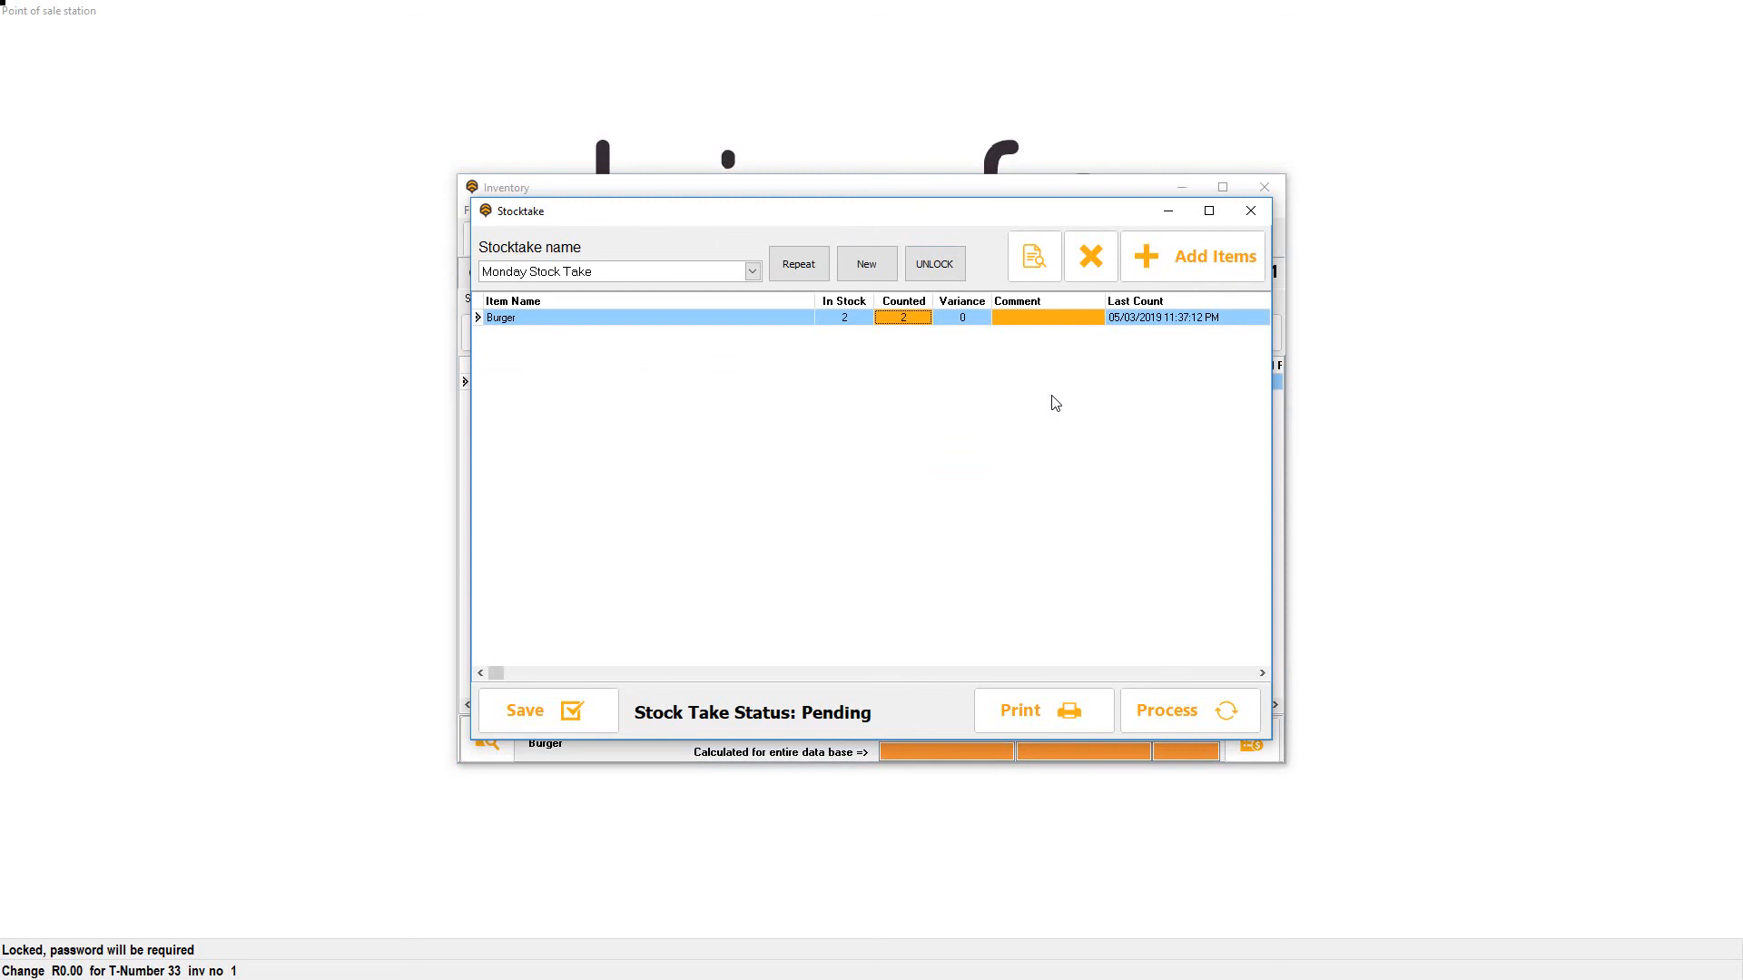
{"action": "type", "text": "1"}
{"action": "key", "text": "Return"}
Step: Process the Monday Stock Take, agreeing to save product quantities and costs, decline the last prompt and close the stocktake
{"action": "left_click", "coordinate": [1180, 706]}
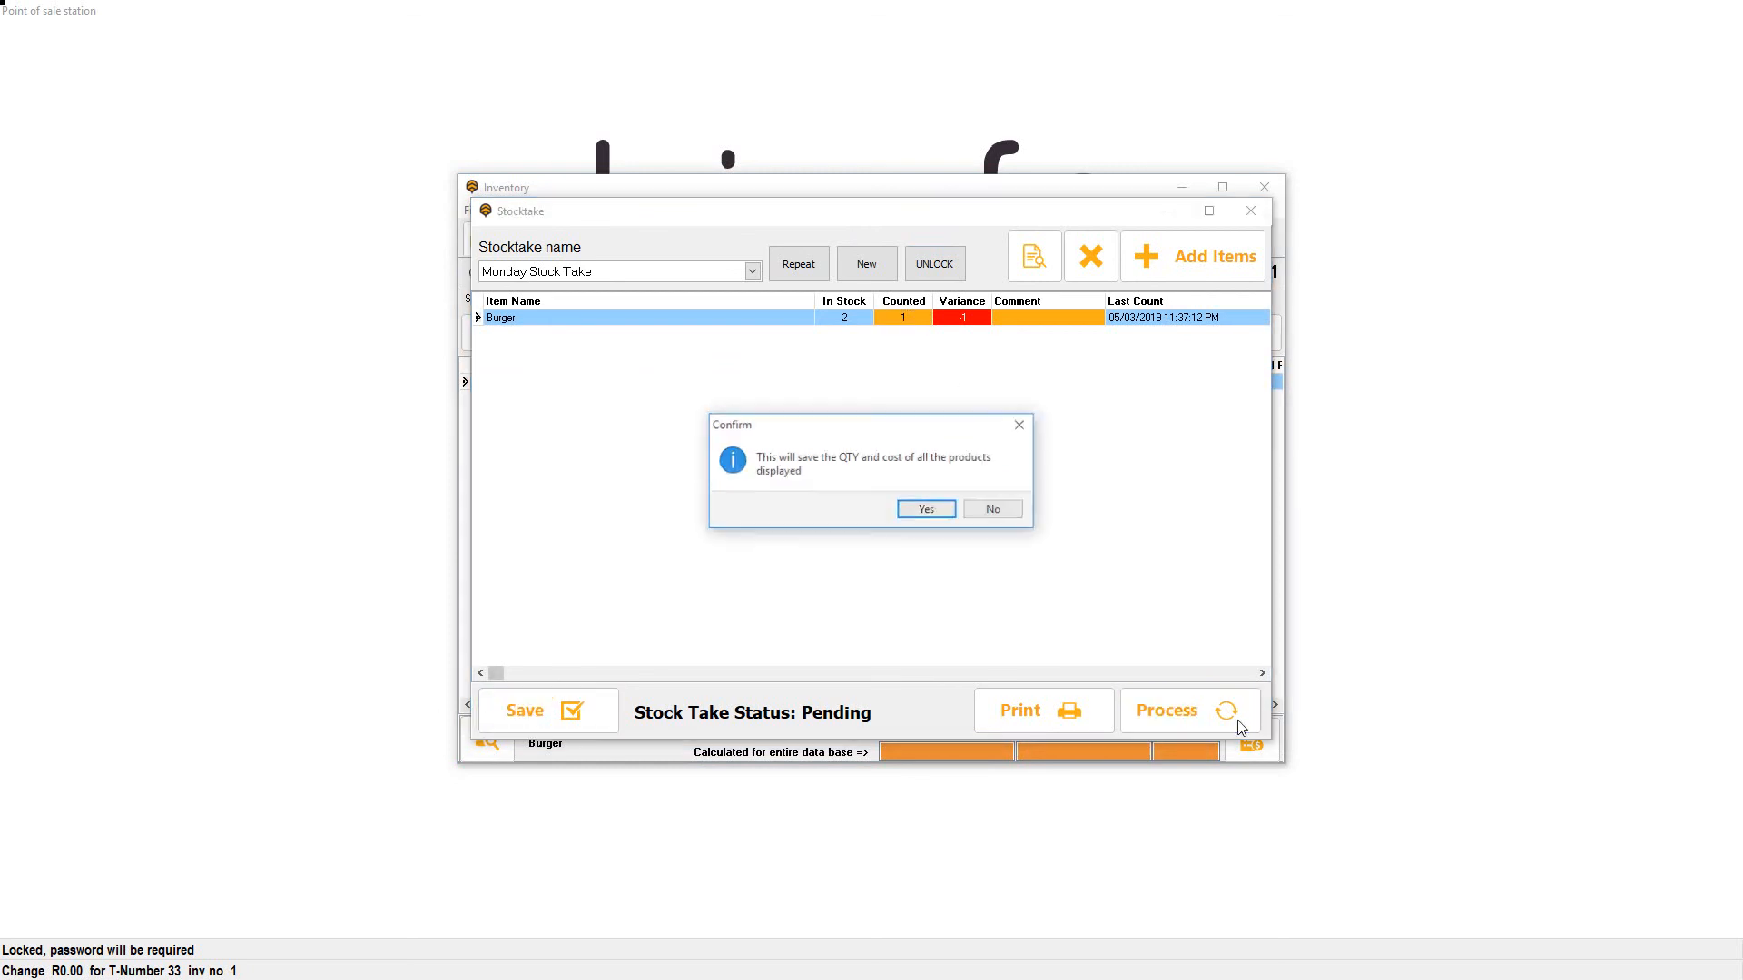
{"action": "left_click", "coordinate": [935, 506]}
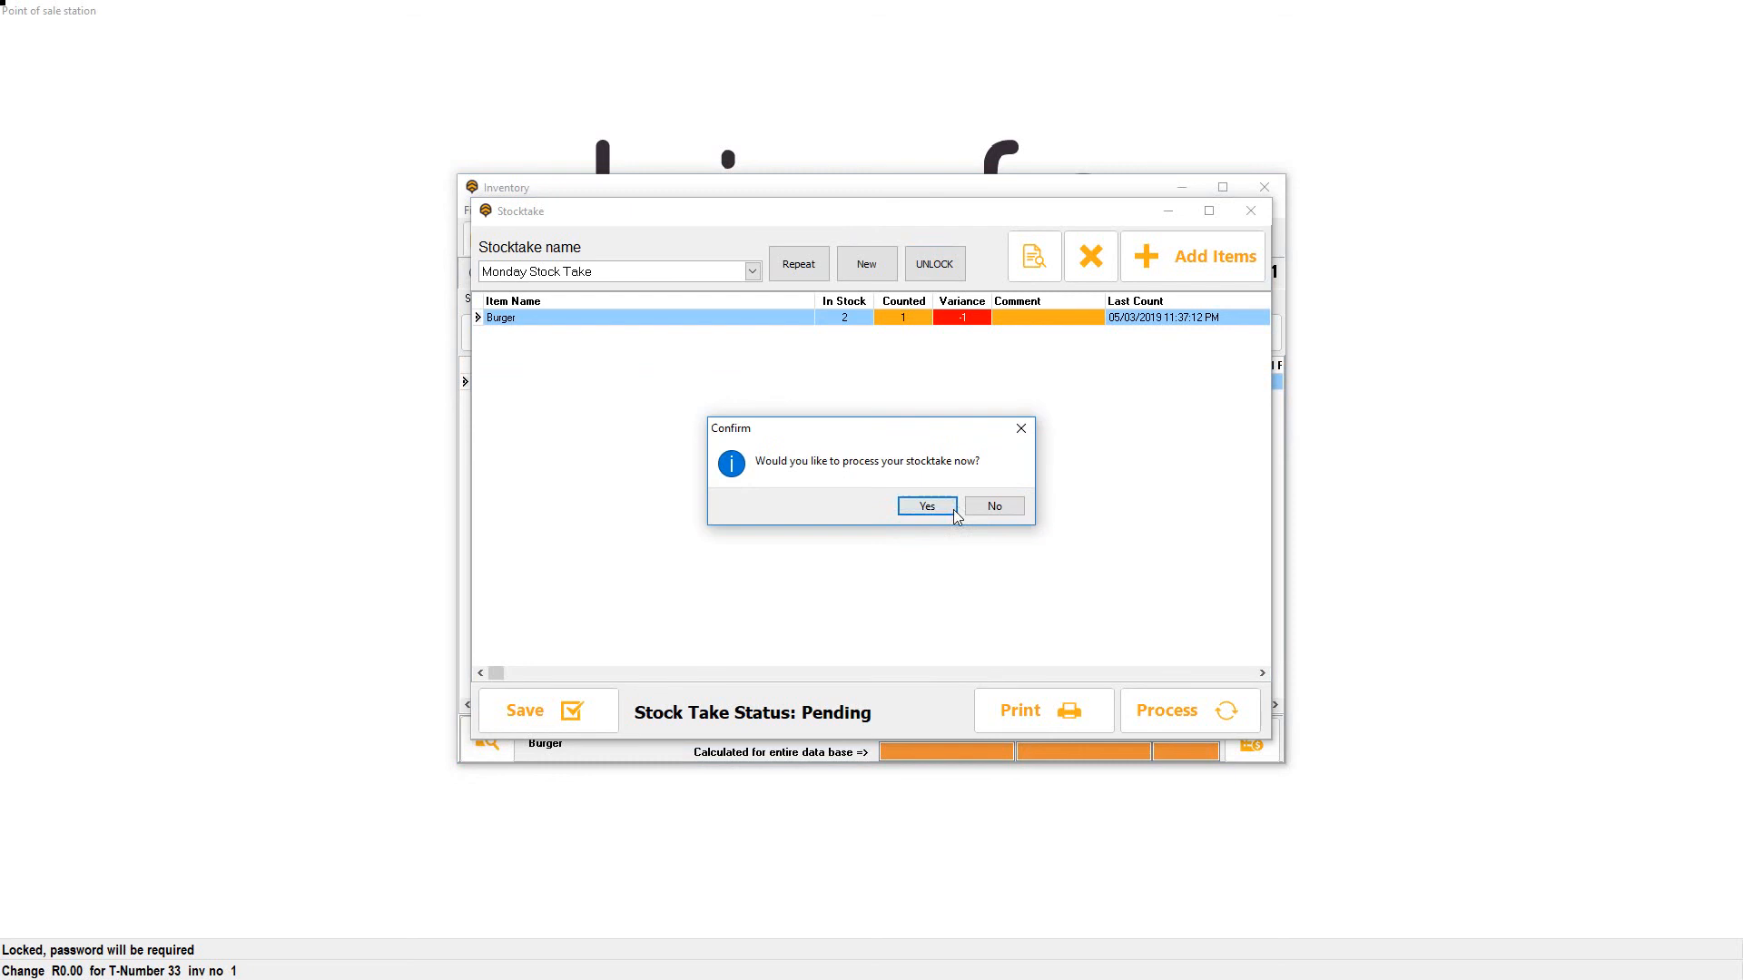
{"action": "left_click", "coordinate": [930, 511]}
{"action": "left_click", "coordinate": [996, 504]}
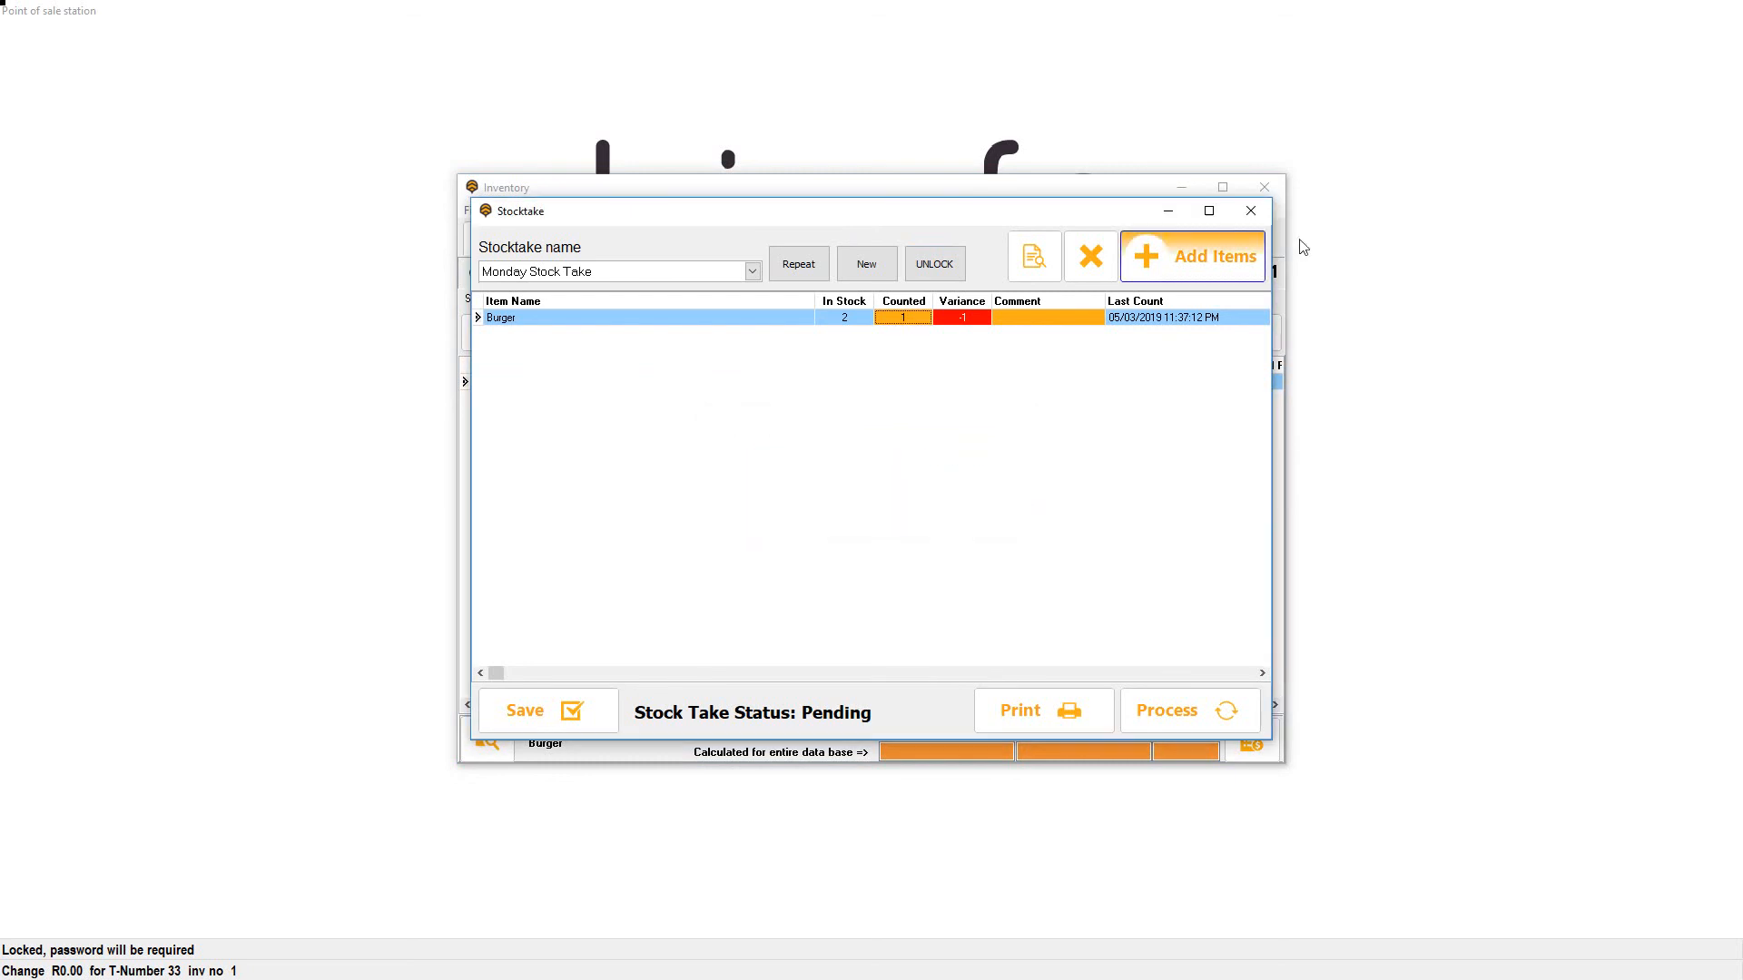
{"action": "left_click", "coordinate": [1250, 211]}
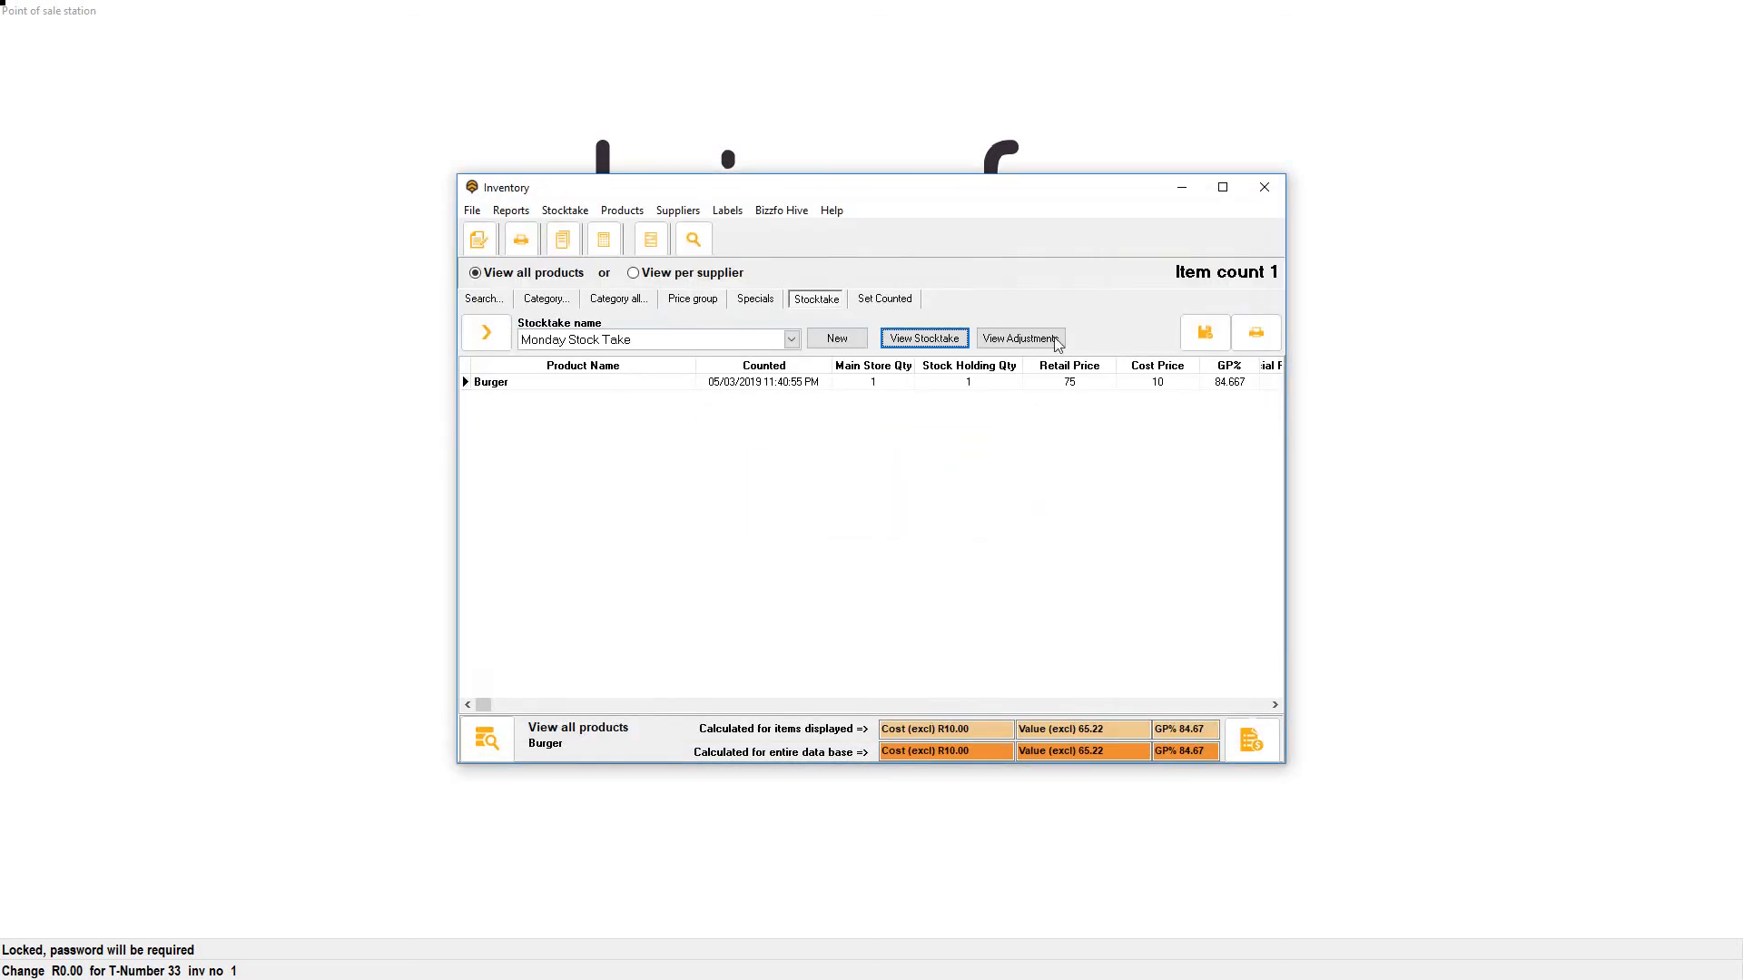
Step: Preview the last snapshot's stock audit trail and view the stock adjustments recorded for Monday Stock Take
{"action": "left_click", "coordinate": [1257, 332]}
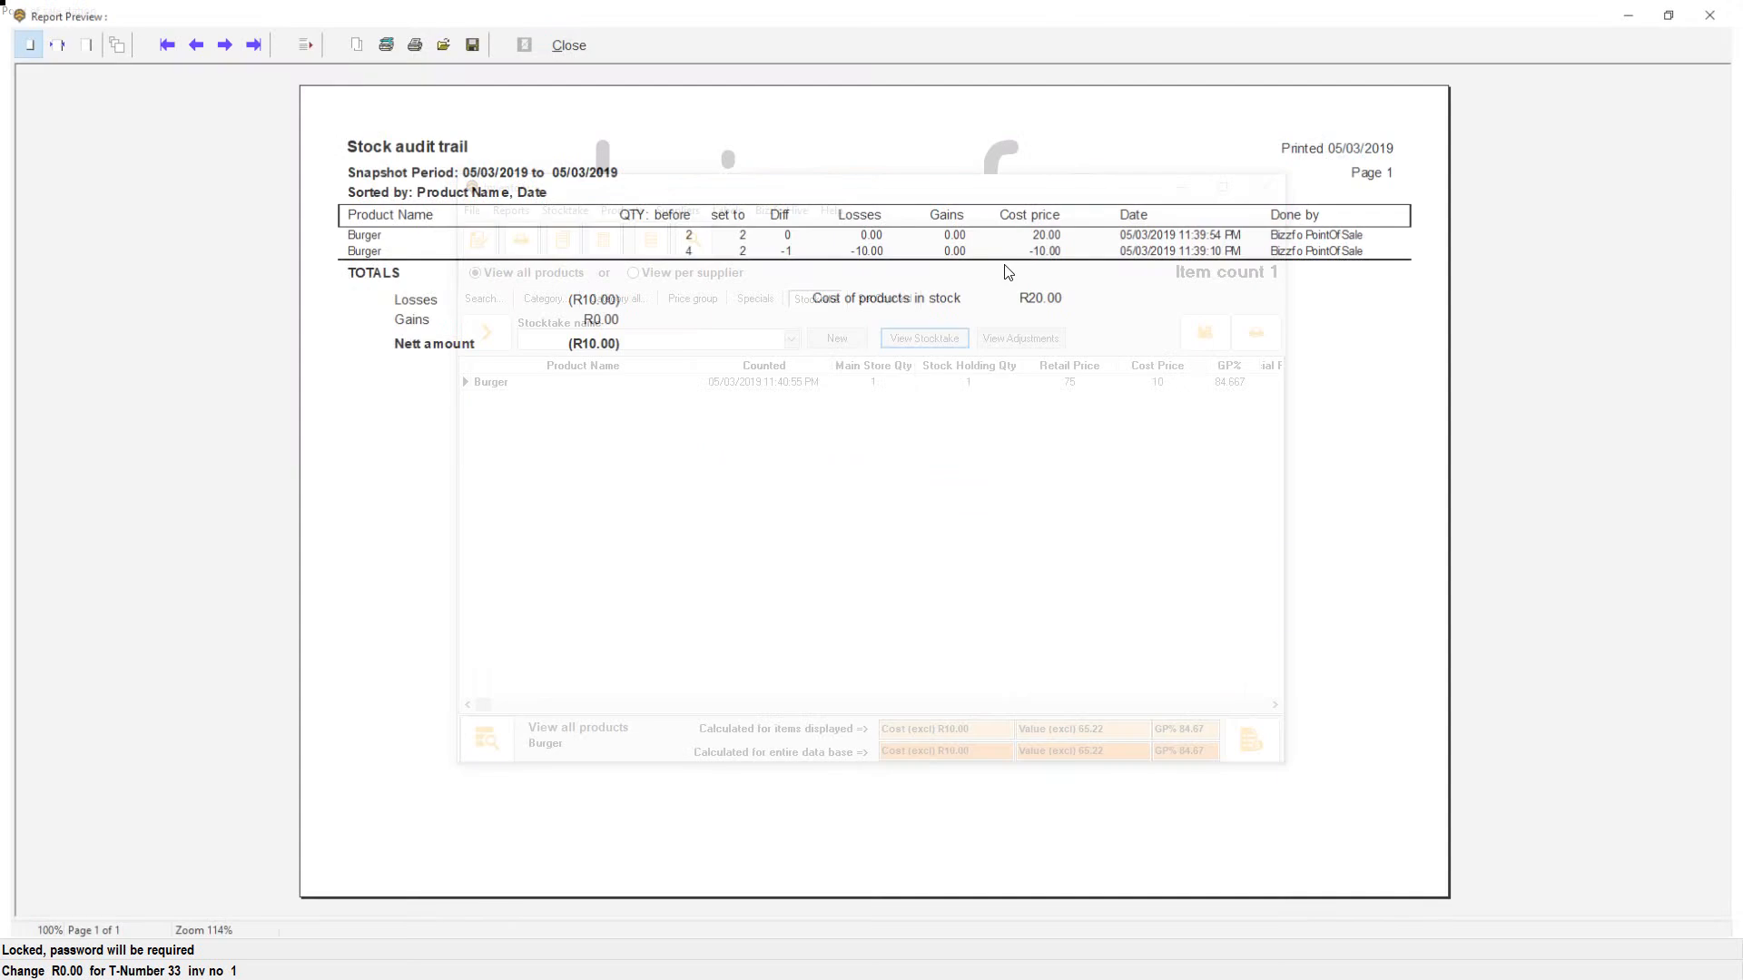
{"action": "left_click", "coordinate": [568, 40]}
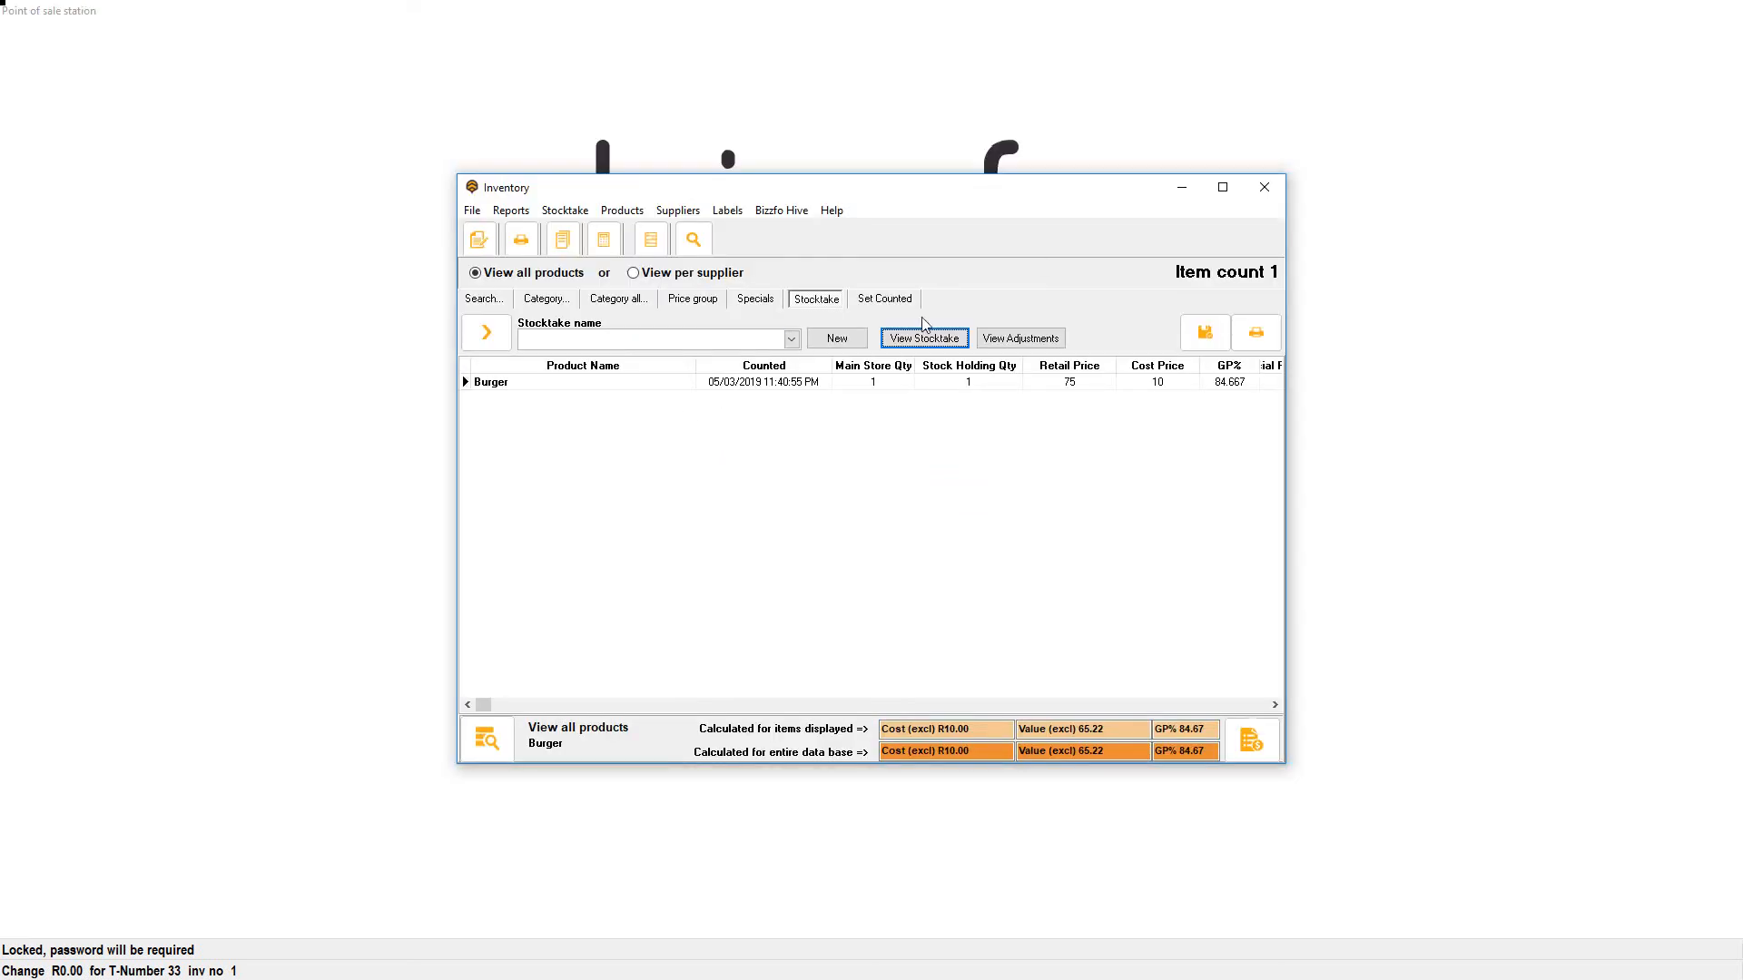
{"action": "left_click", "coordinate": [1020, 338]}
{"action": "left_click", "coordinate": [636, 261]}
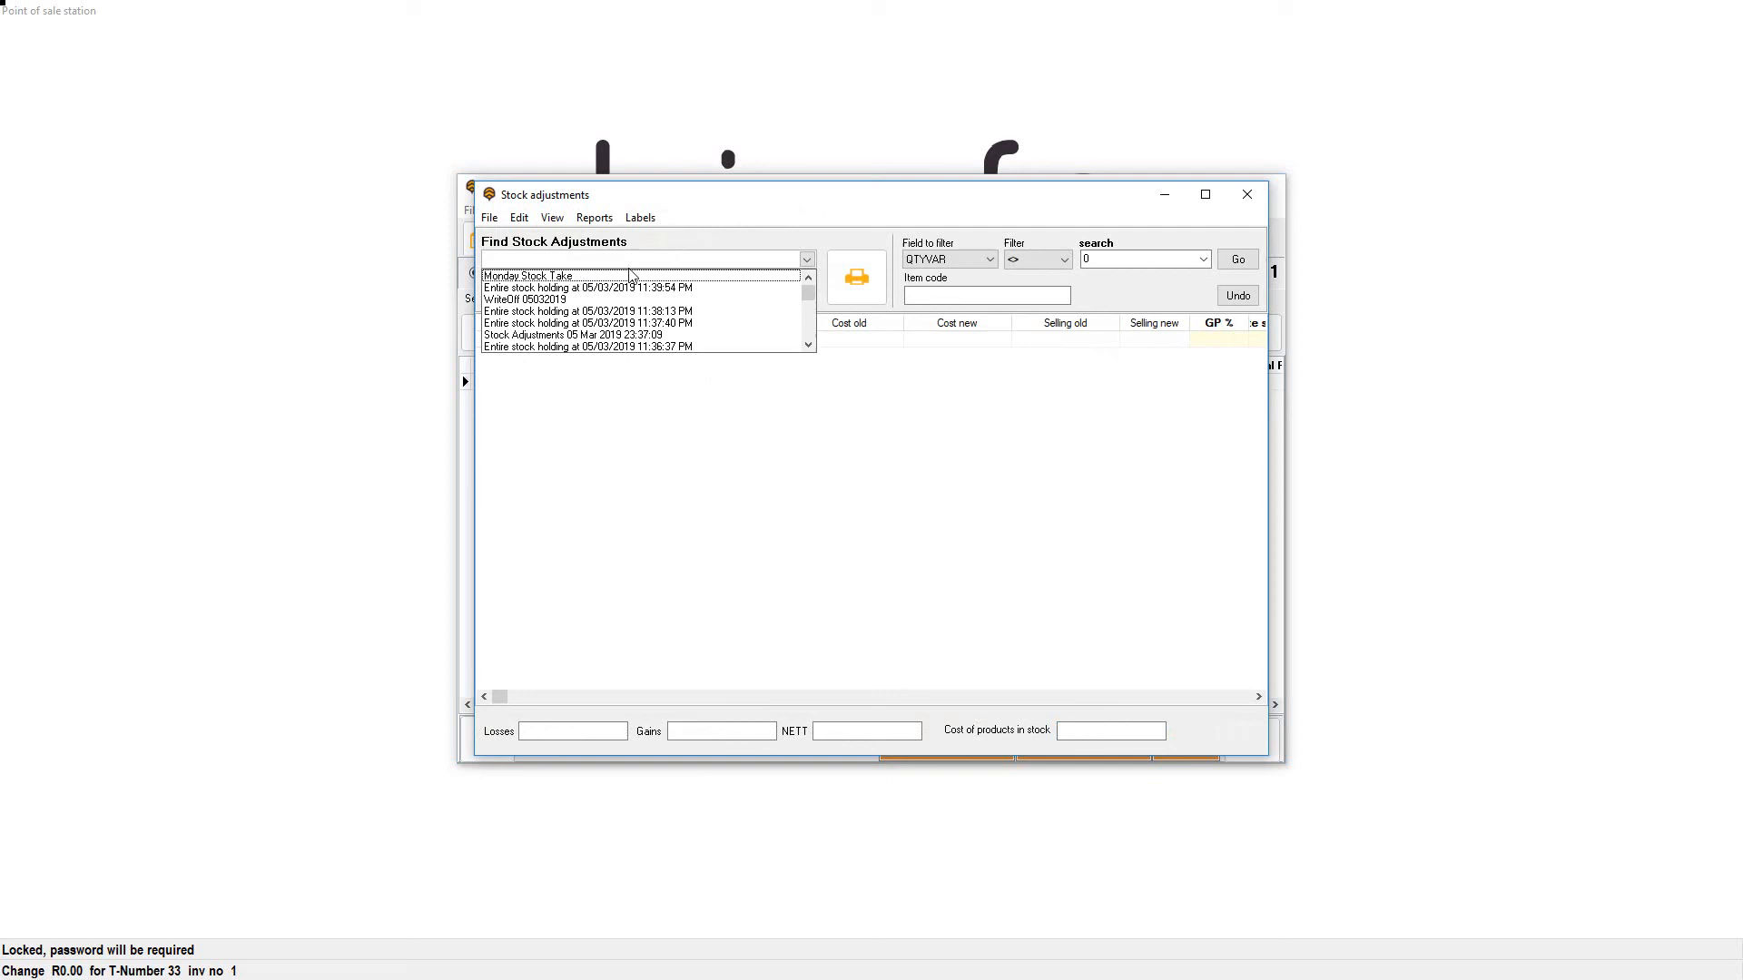
{"action": "left_click", "coordinate": [581, 277]}
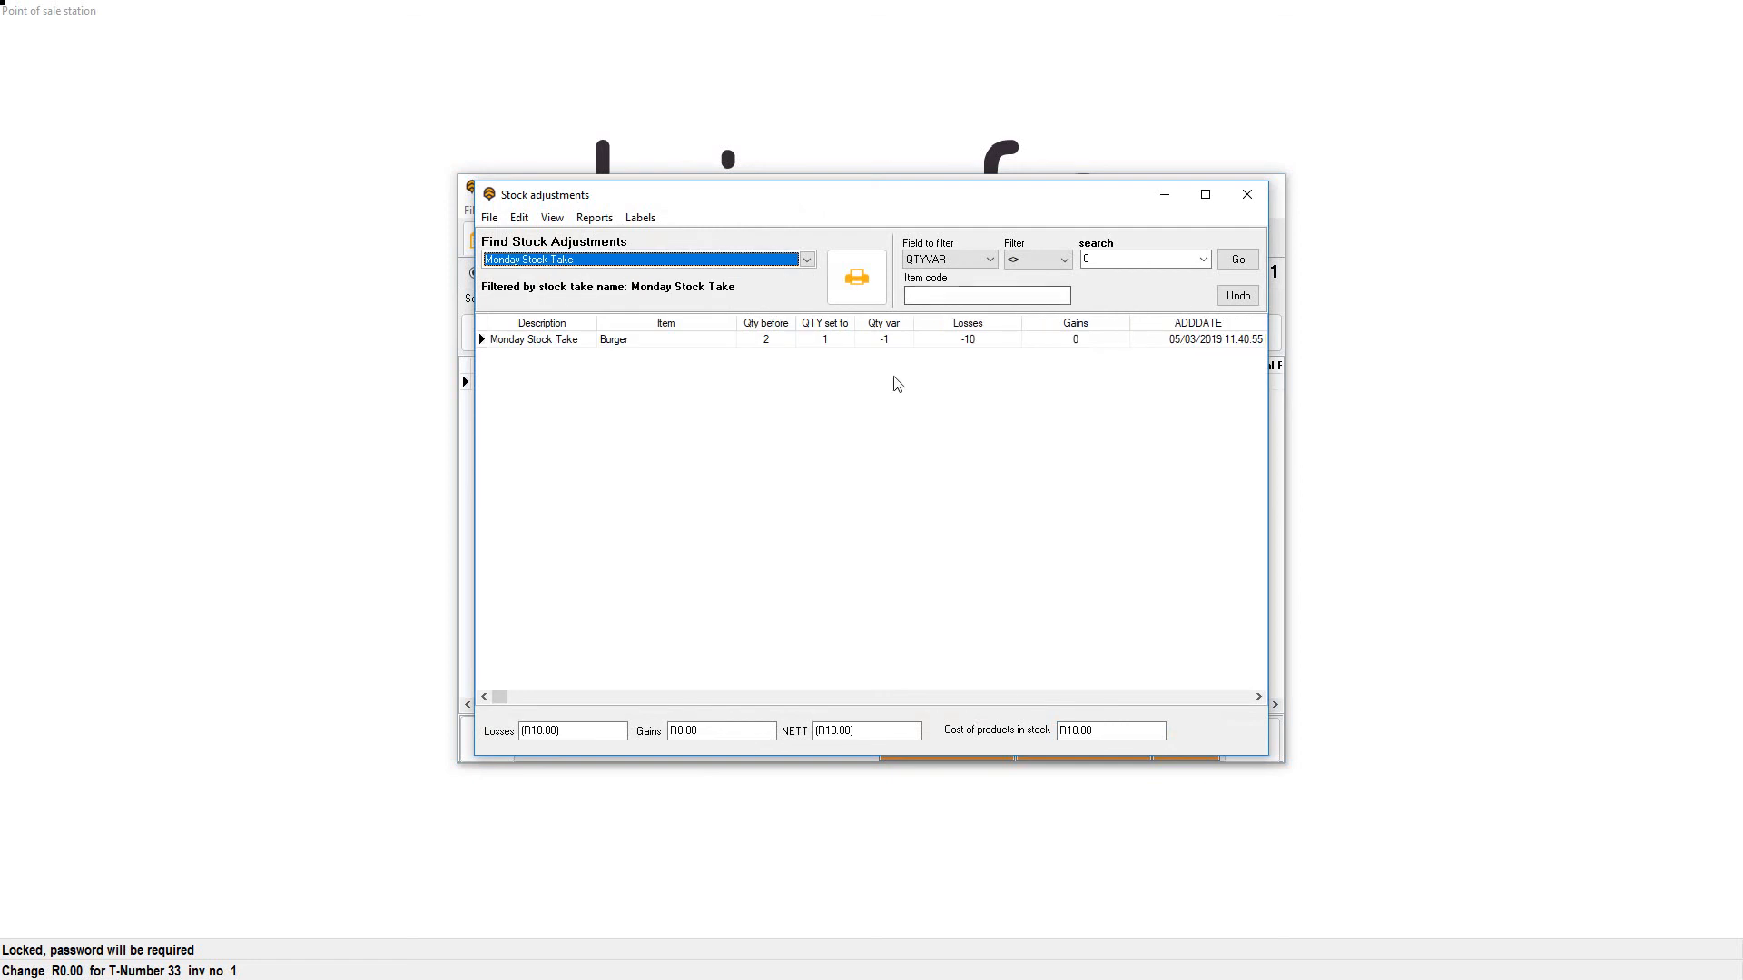
{"action": "left_click", "coordinate": [1247, 194]}
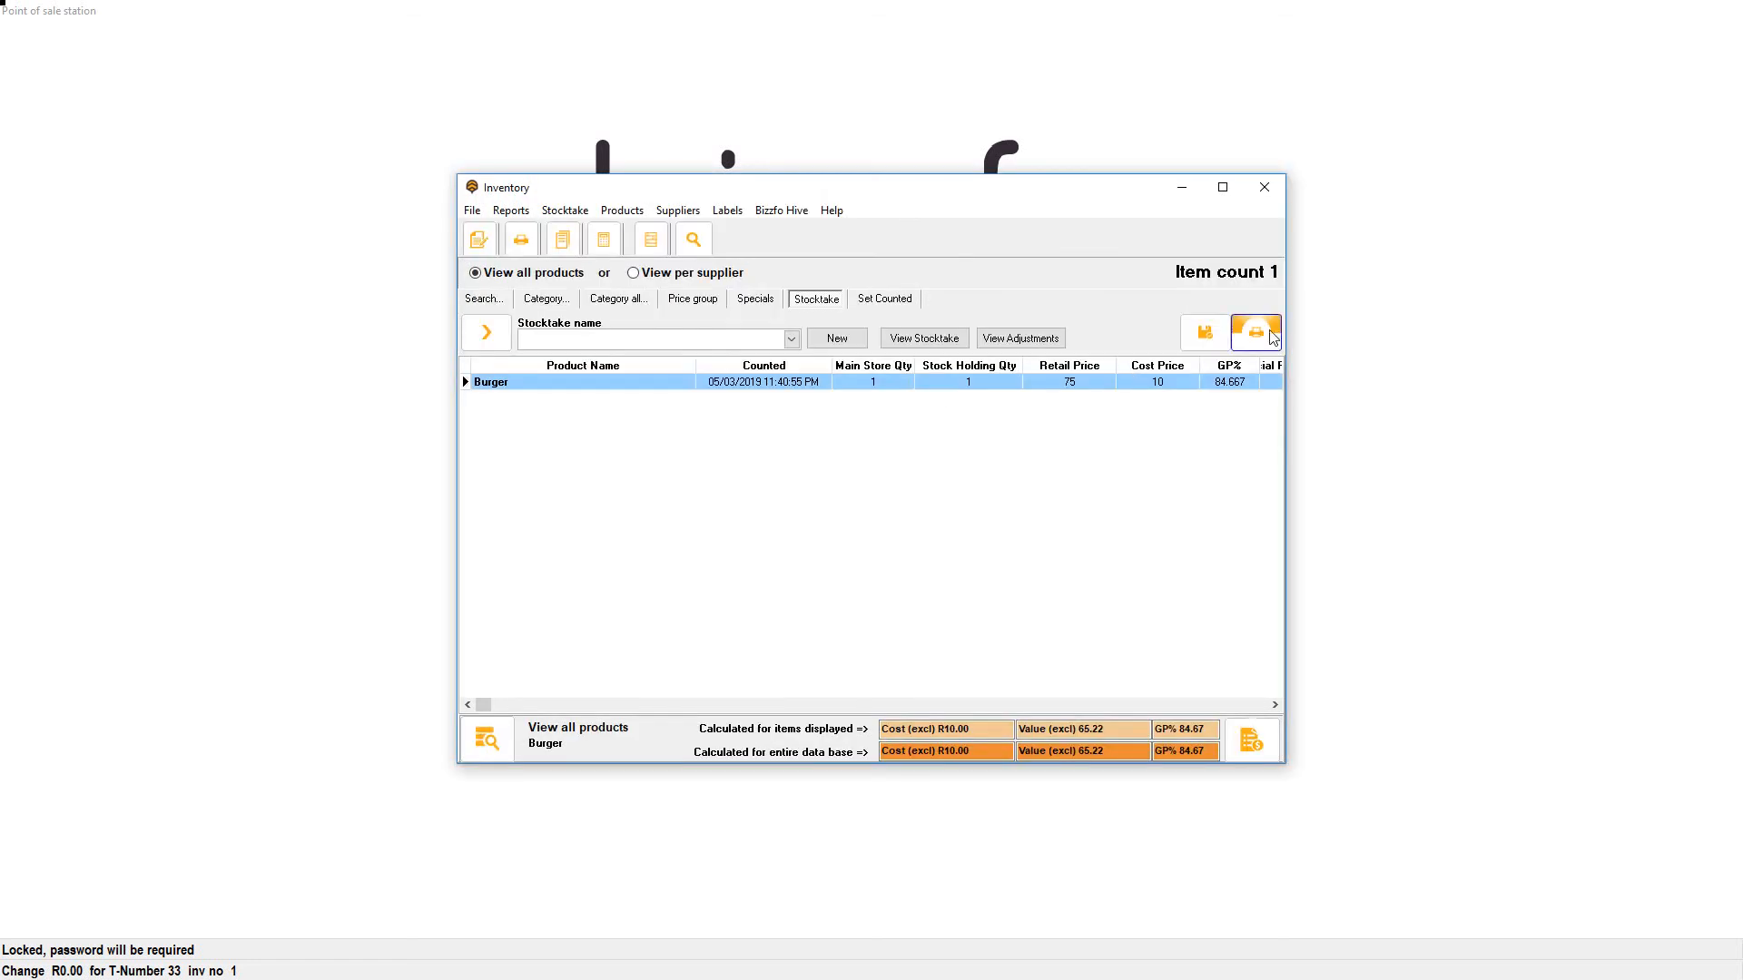
Step: Save a new entire stock holding snapshot following the Monday Stock Take and preview its audit trail
{"action": "left_click", "coordinate": [1207, 332]}
{"action": "left_click", "coordinate": [927, 510]}
{"action": "left_click", "coordinate": [1031, 338]}
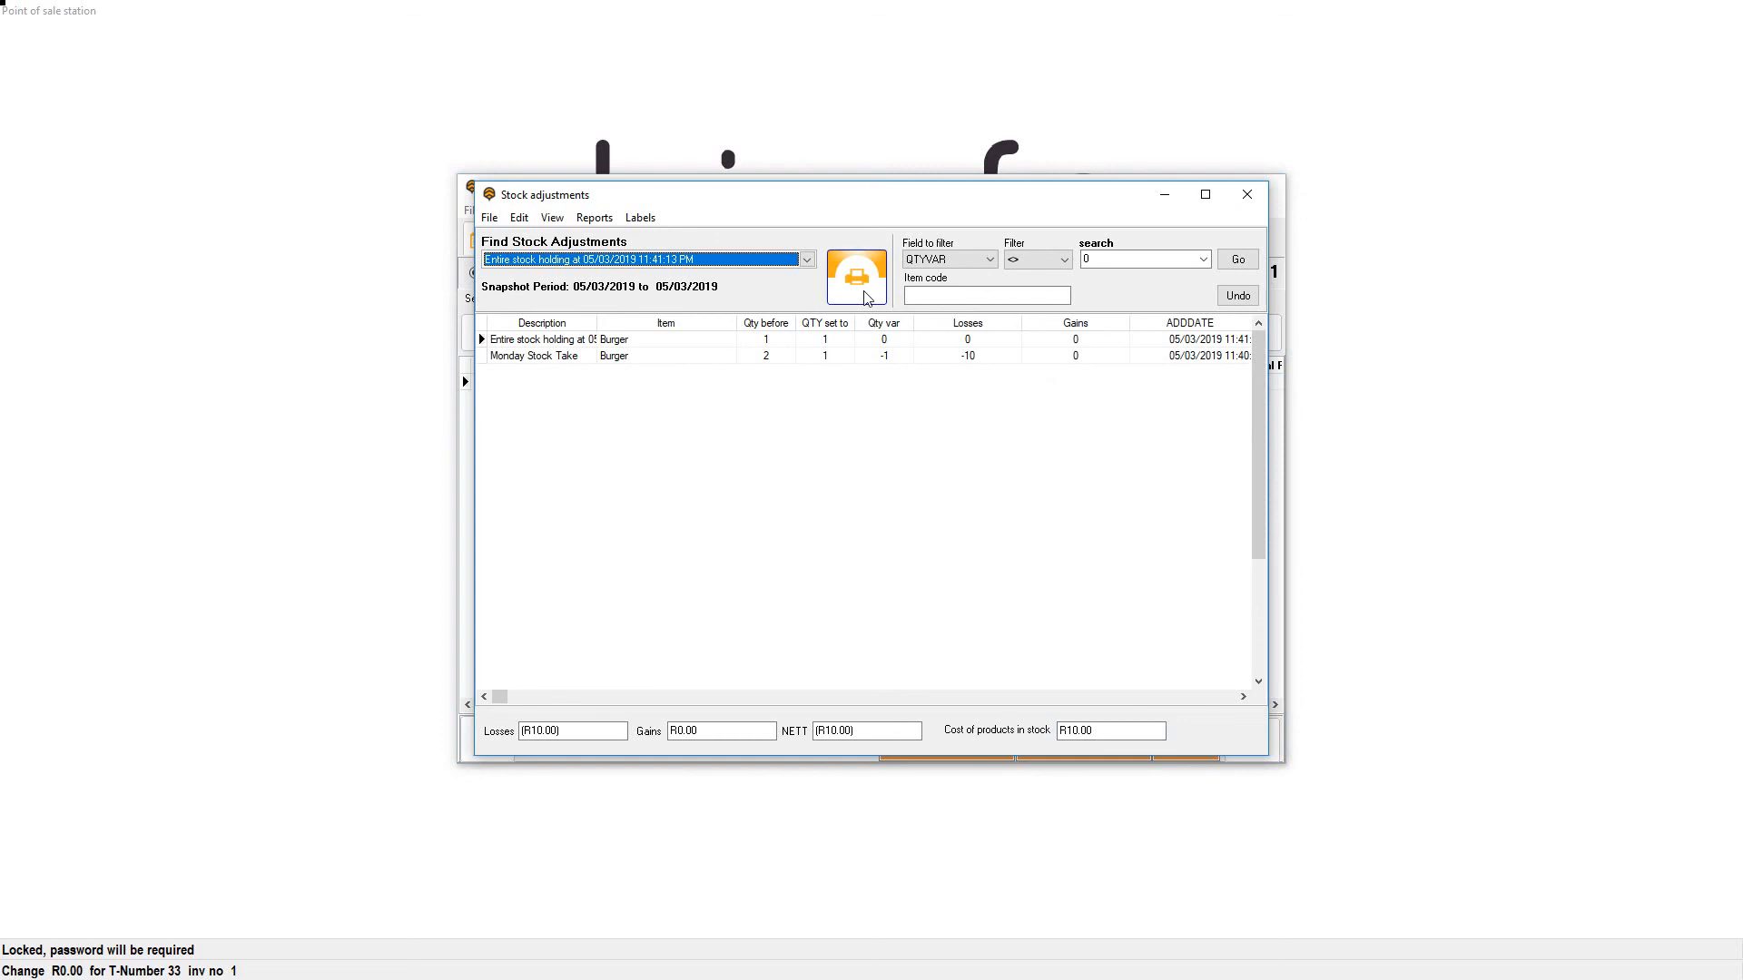
{"action": "left_click", "coordinate": [865, 298]}
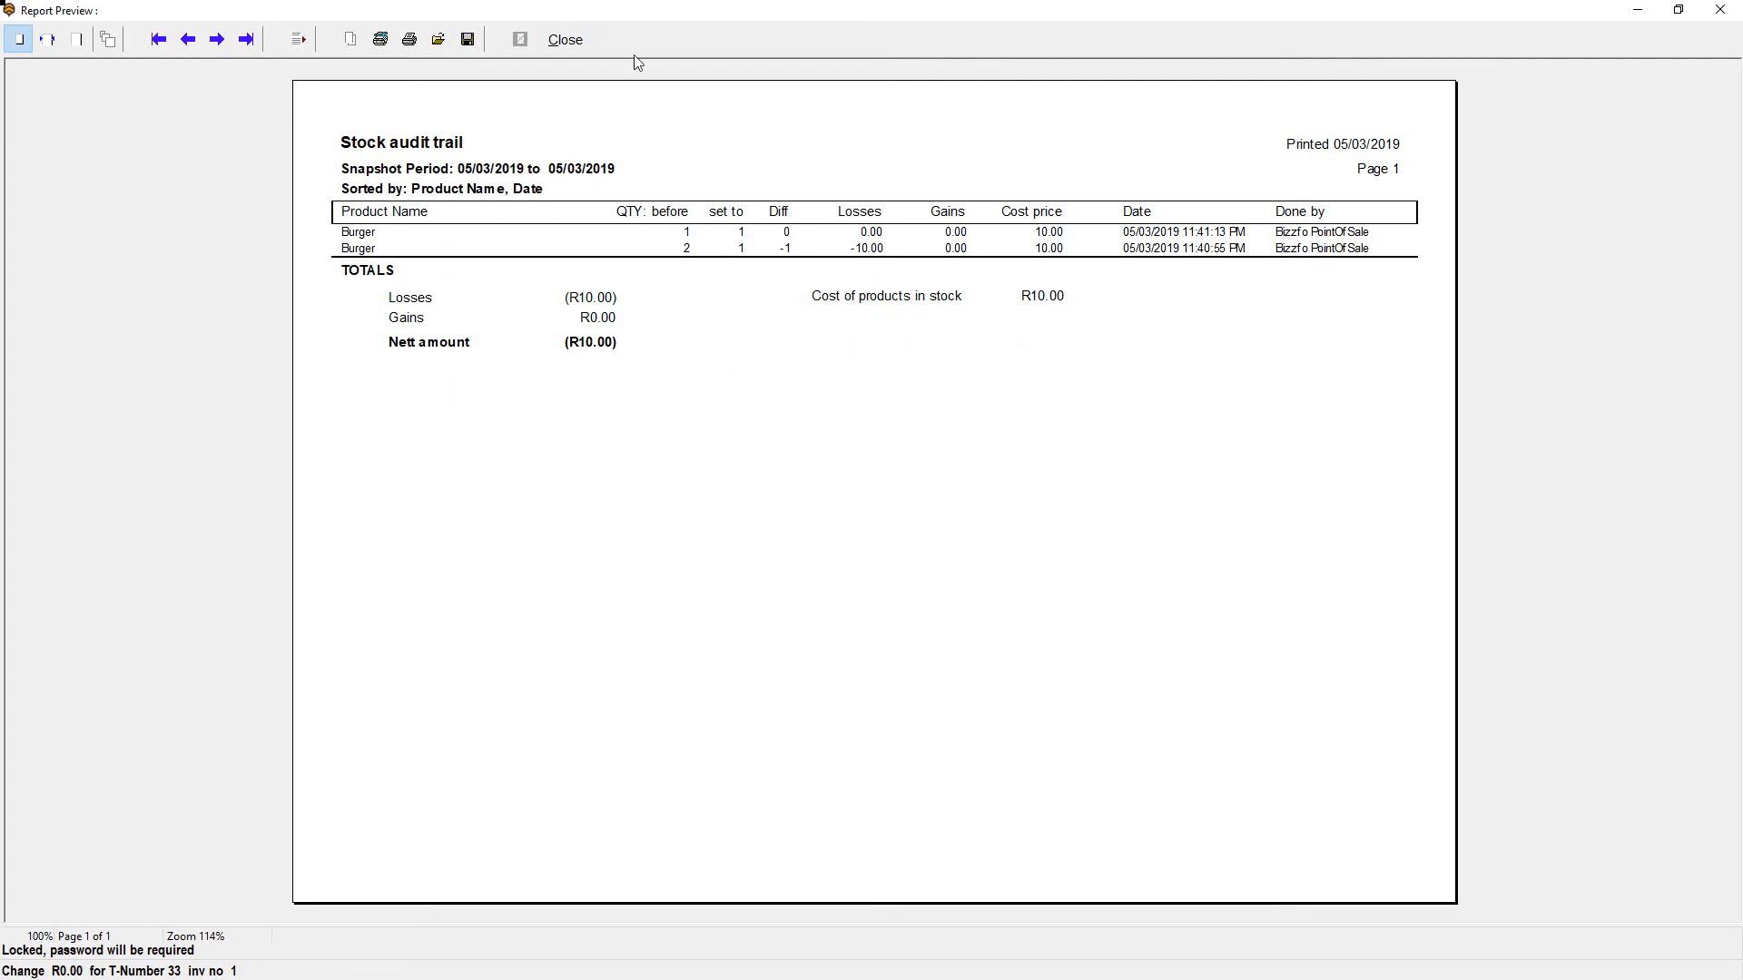
{"action": "left_click", "coordinate": [588, 40]}
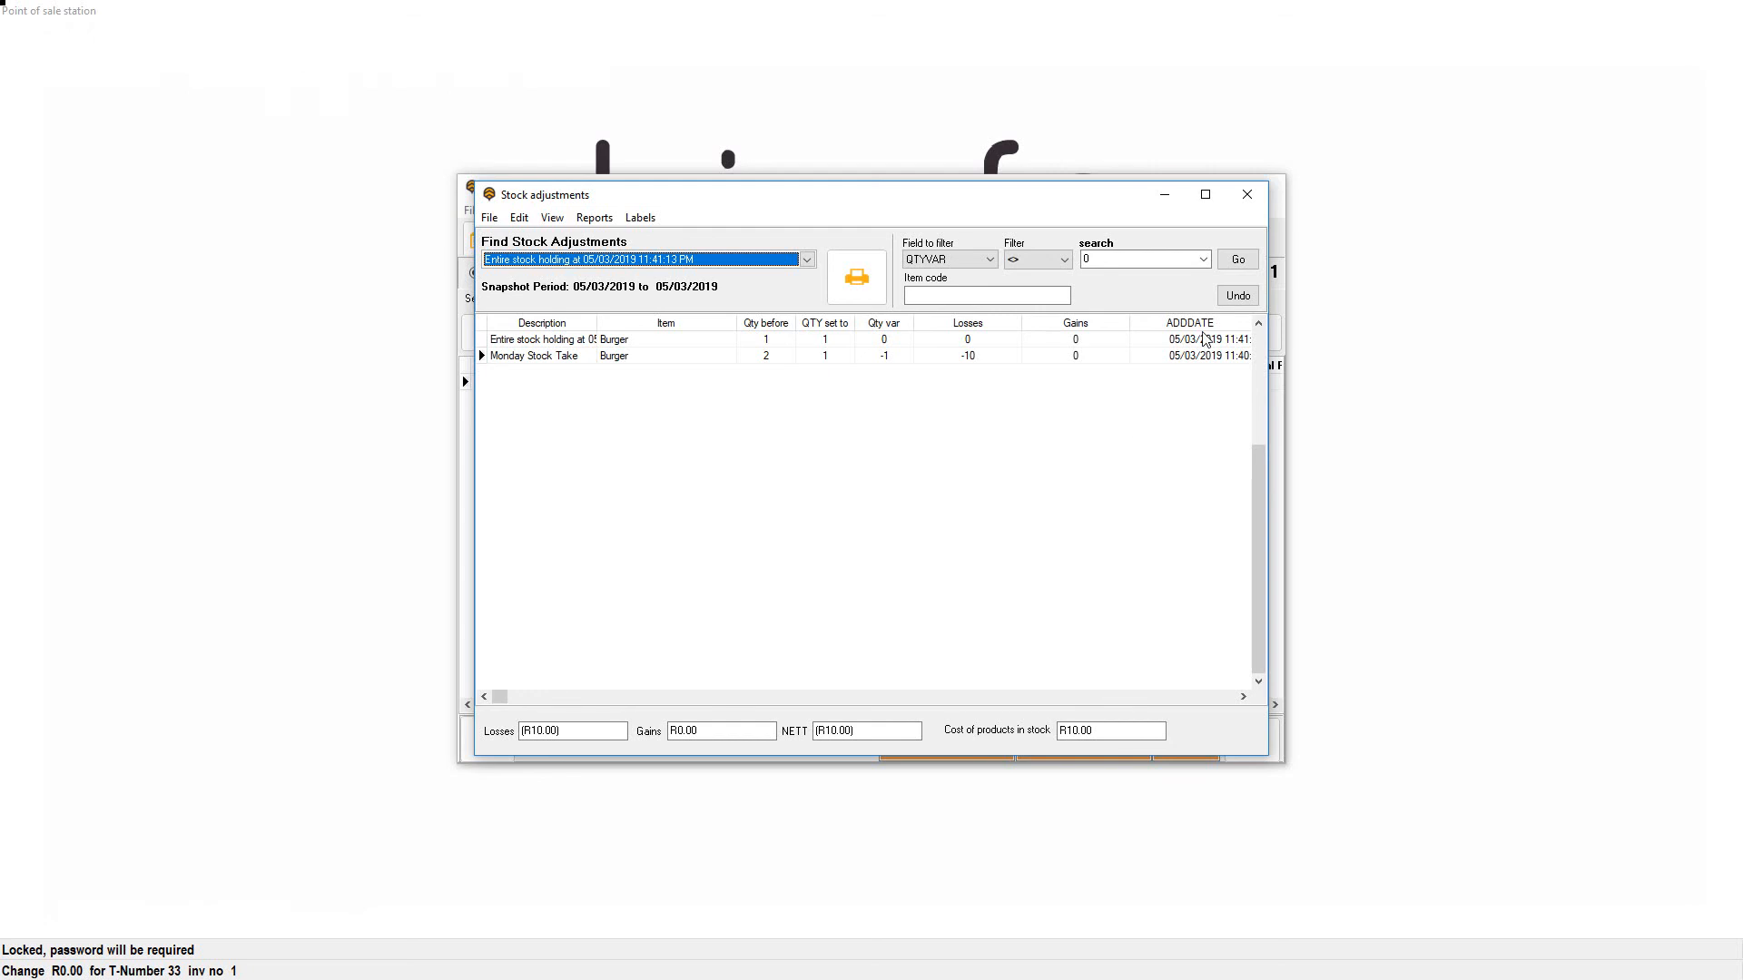